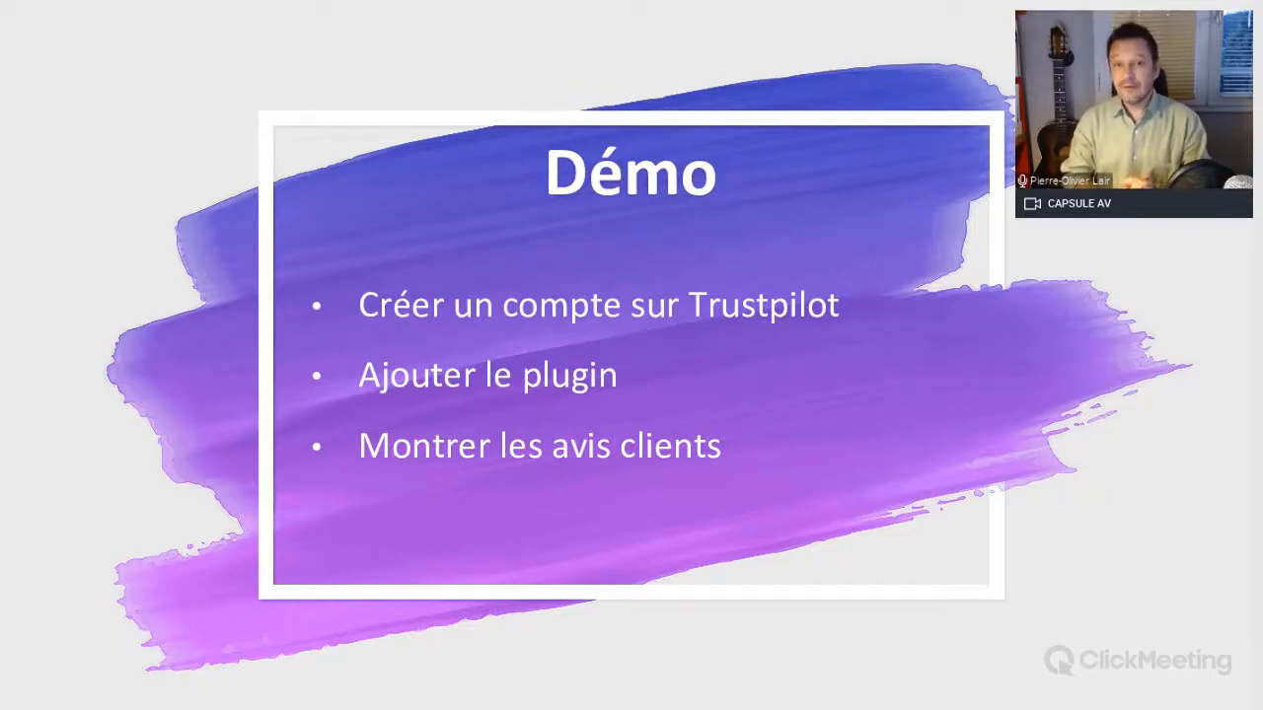
# - Search Google for "avis apple" from the new browser tab
pyautogui.click(861, 25)
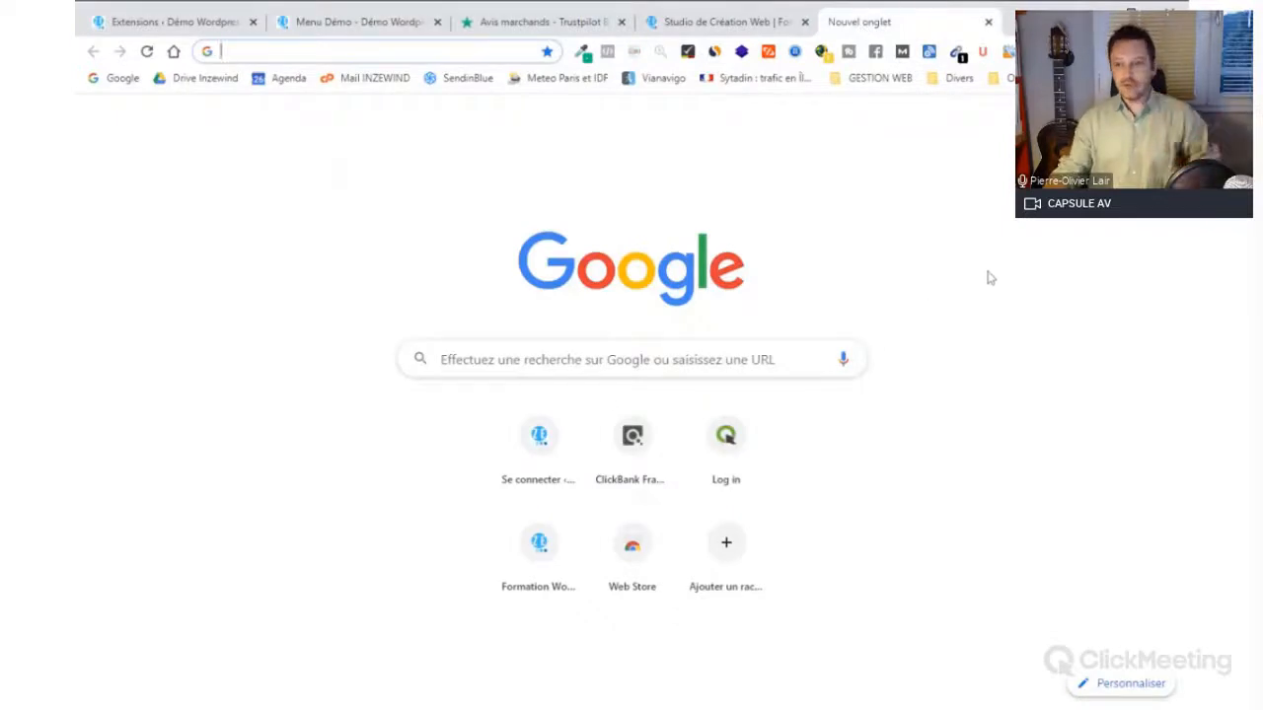
pyautogui.click(607, 359)
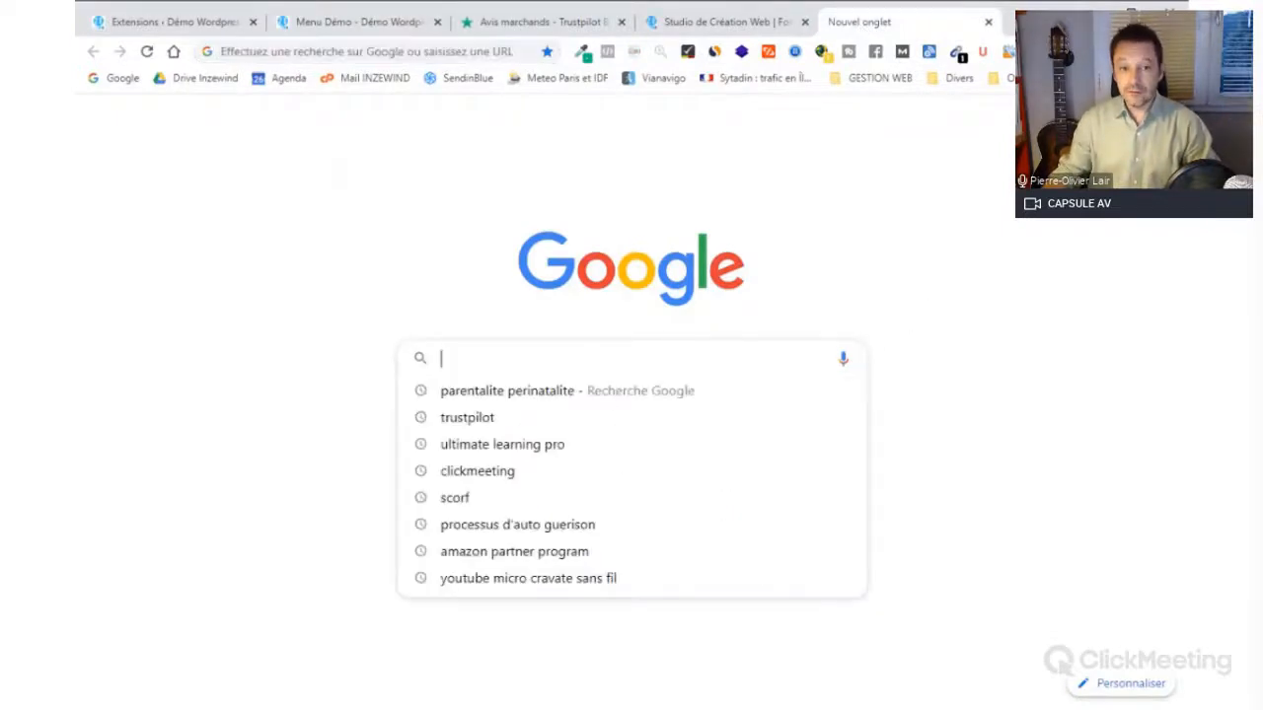
pyautogui.write('avis inzewind')
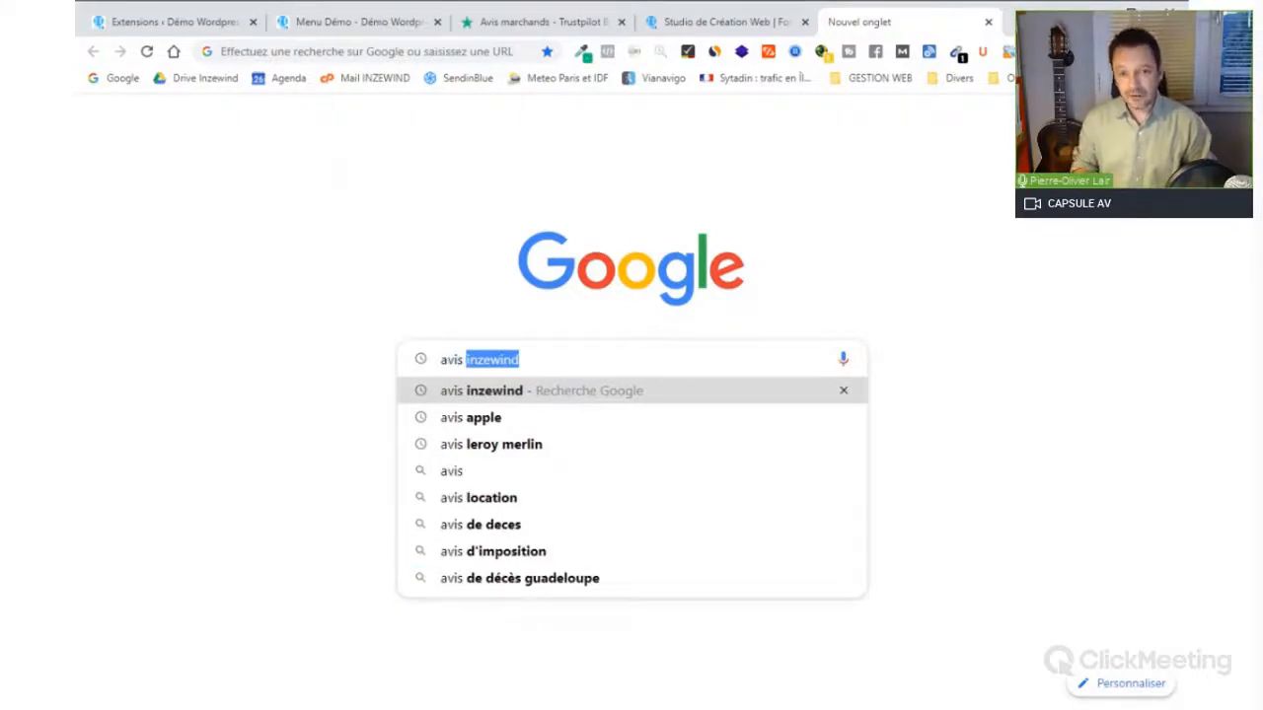
pyautogui.press('Down')
pyautogui.press('Return')
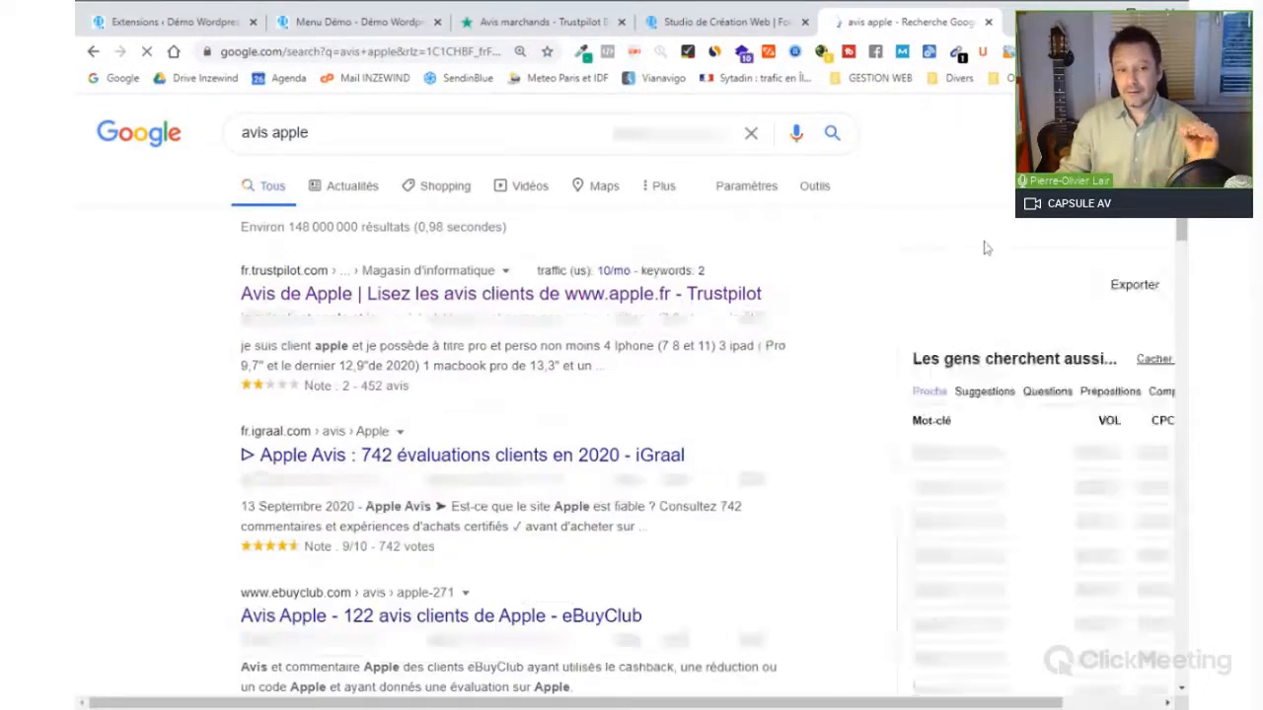
# - Look over the top results for Apple reviews and open the Trustpilot result
pyautogui.scroll(-2, 984, 246)
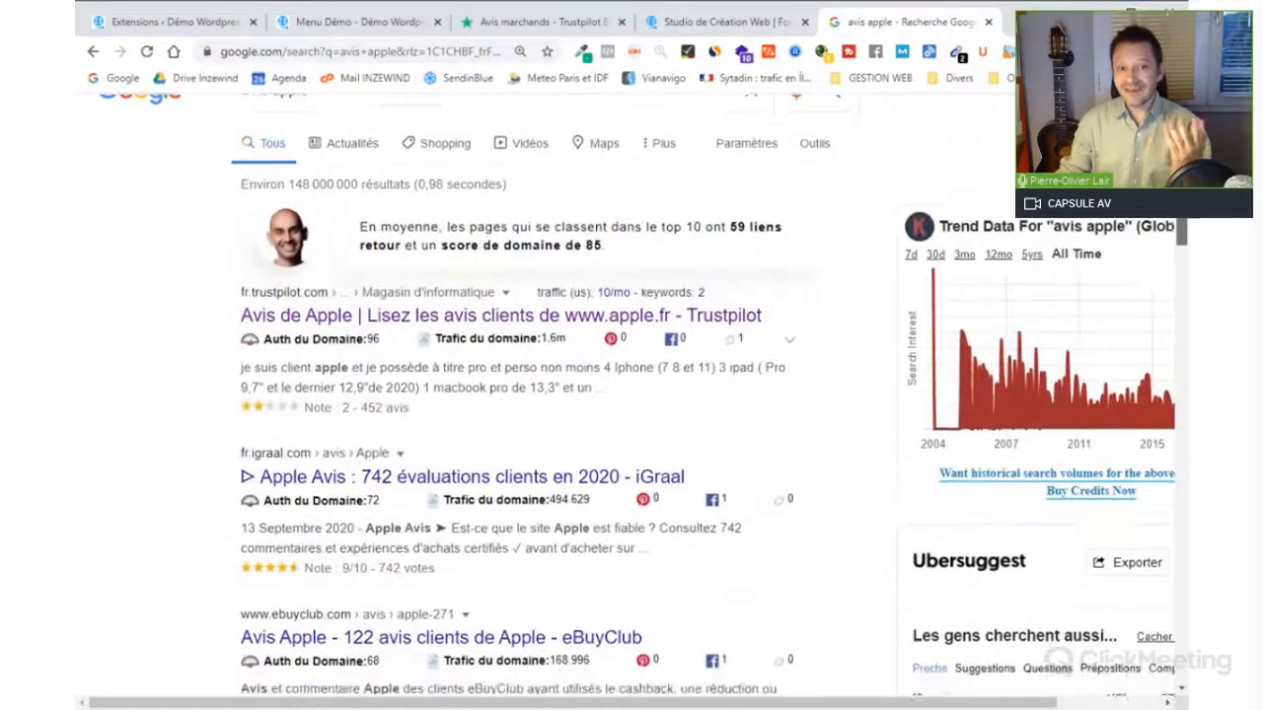
pyautogui.scroll(2, 494, 365)
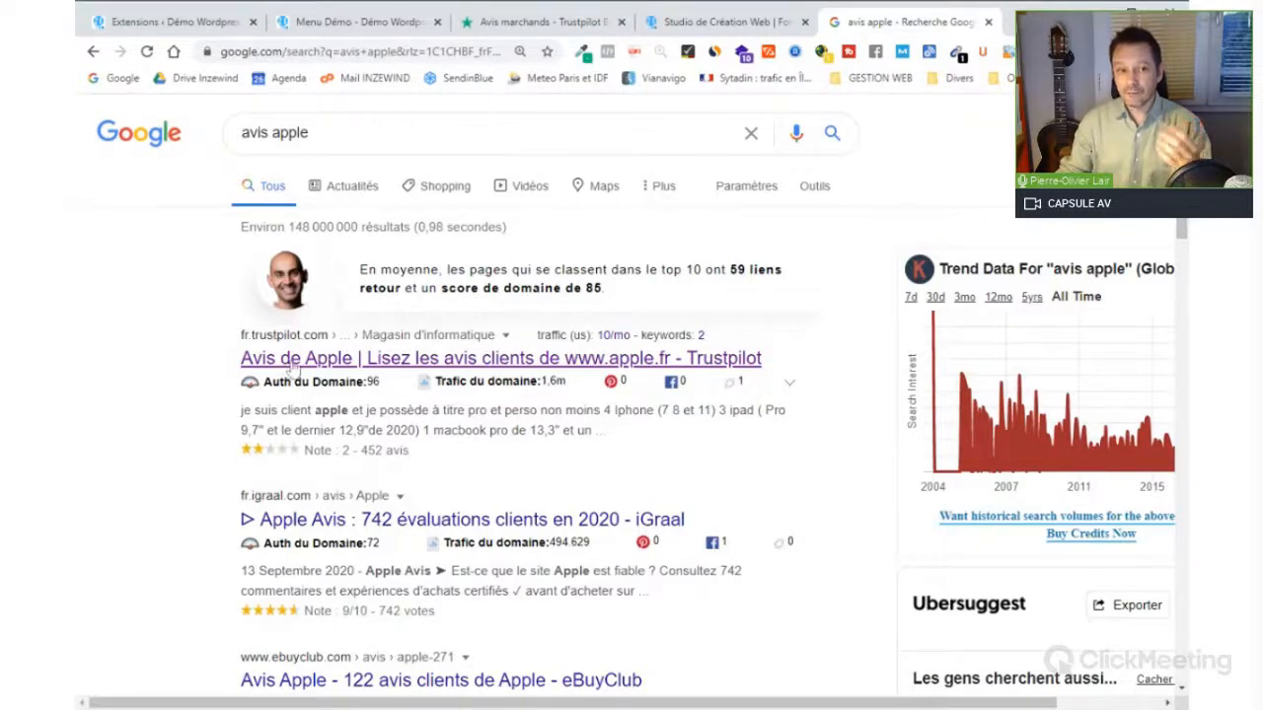
pyautogui.moveTo(304, 384)
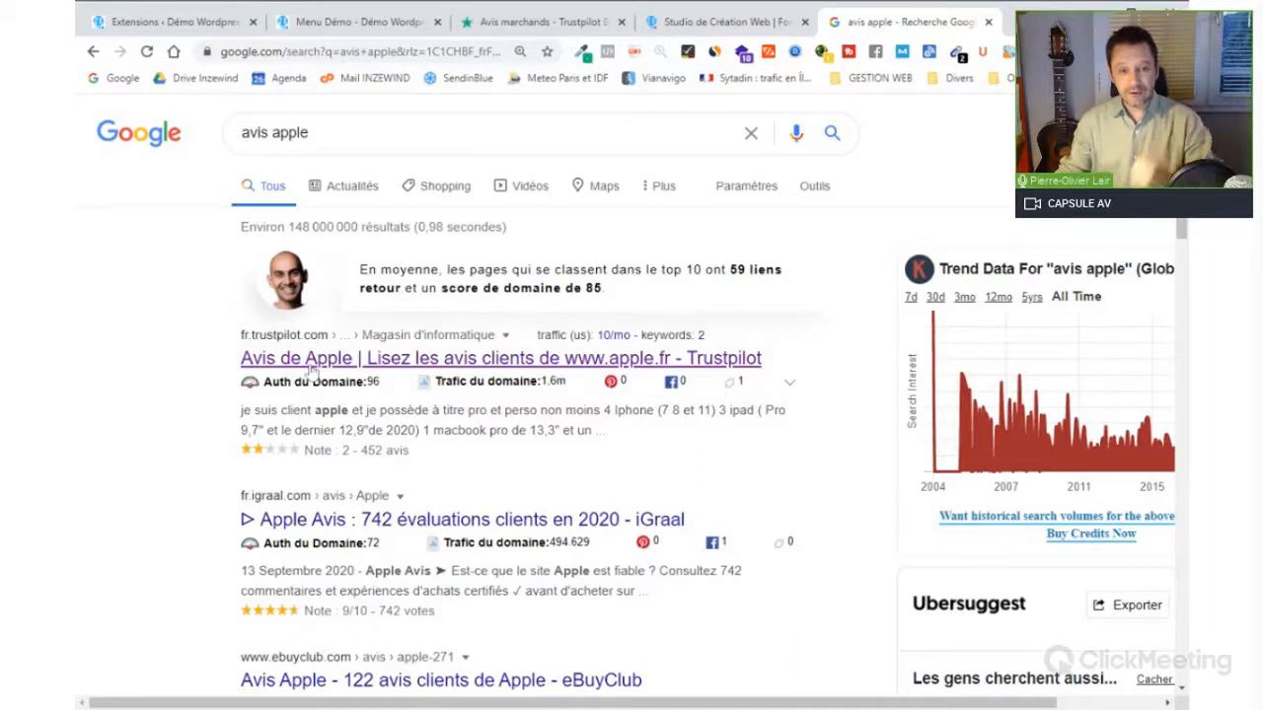
pyautogui.click(310, 363)
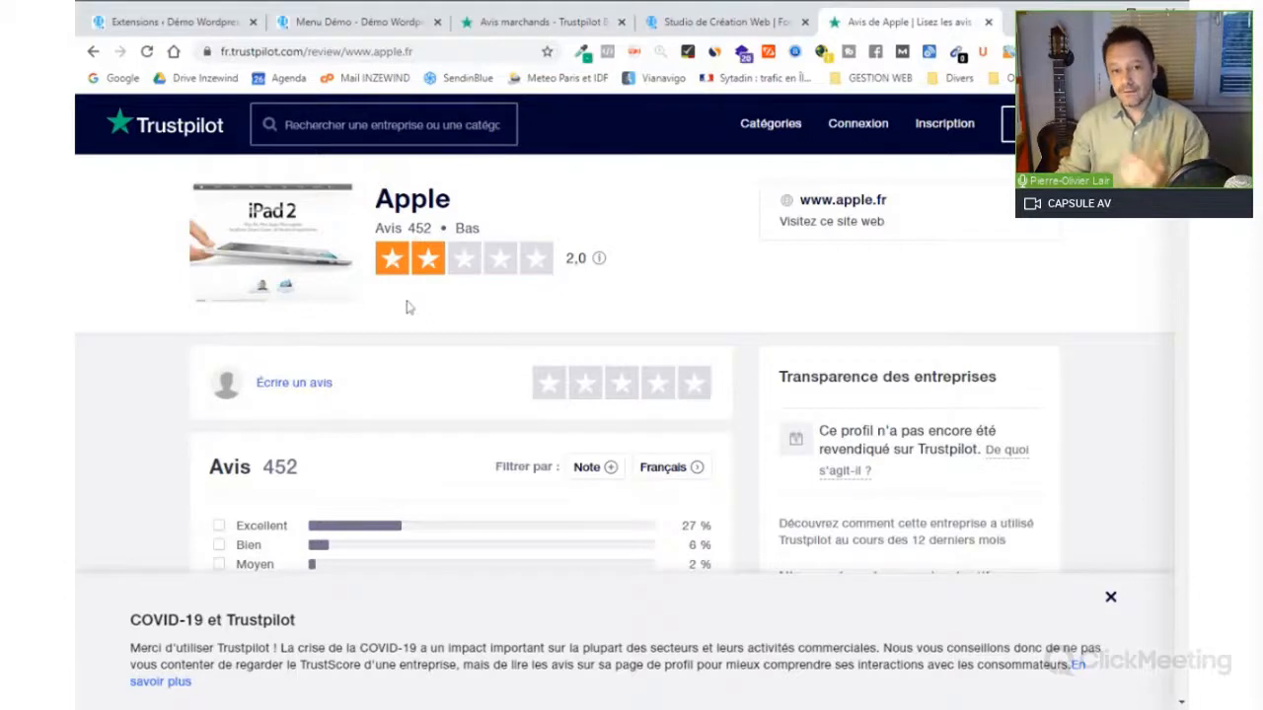
# - Examine Apple's overall star rating and the breakdown of its reviews by rating level on Trustpilot
pyautogui.scroll(-2, 409, 305)
pyautogui.scroll(-3, 390, 364)
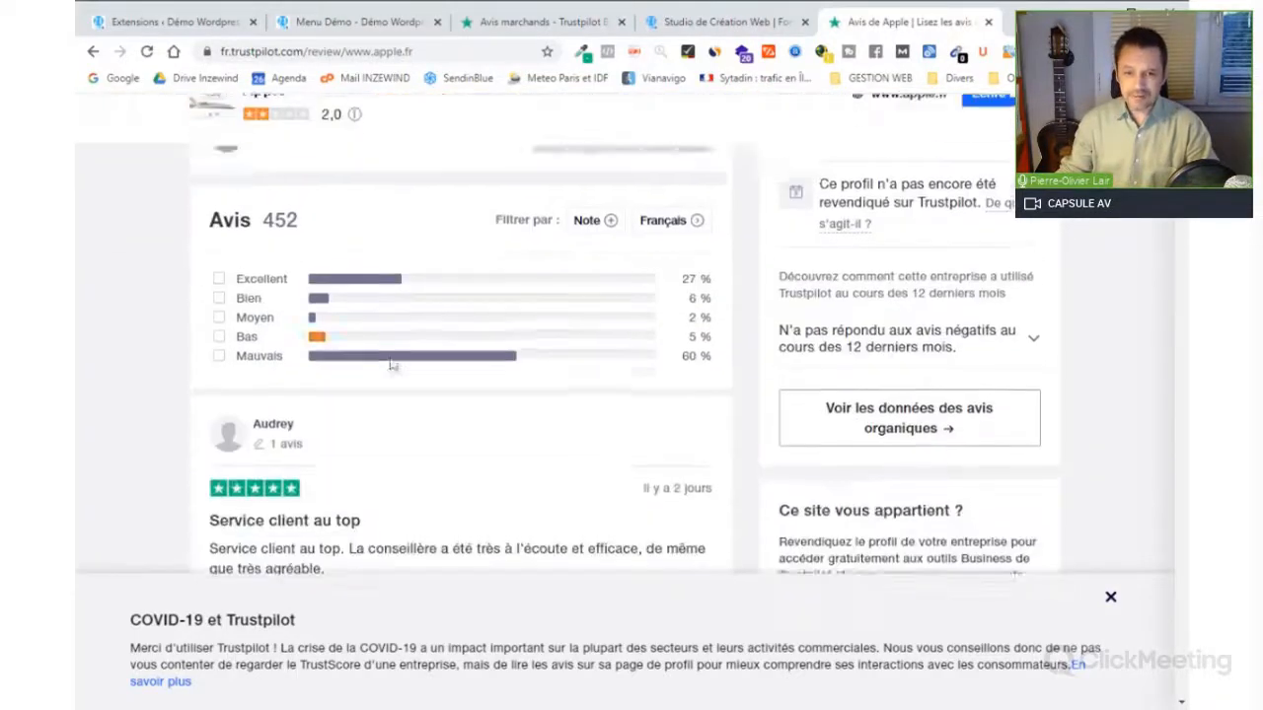
pyautogui.scroll(2, 385, 363)
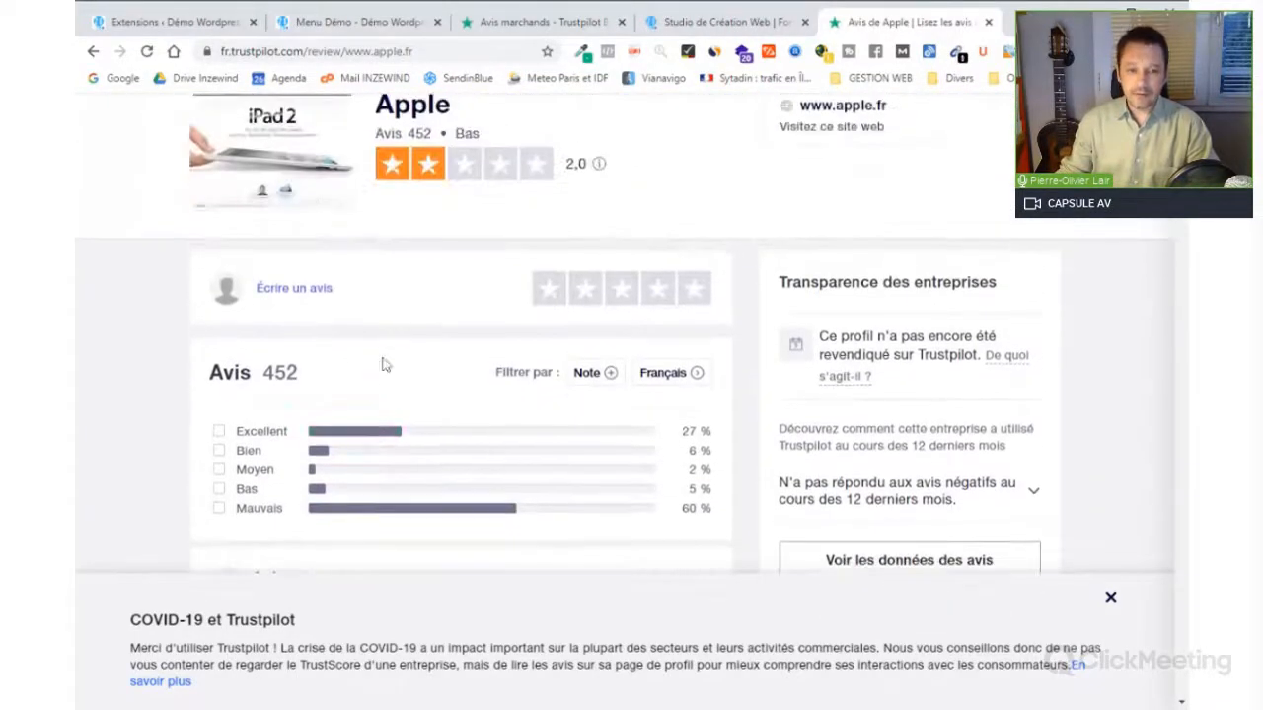
pyautogui.scroll(-1, 385, 364)
pyautogui.scroll(3, 359, 345)
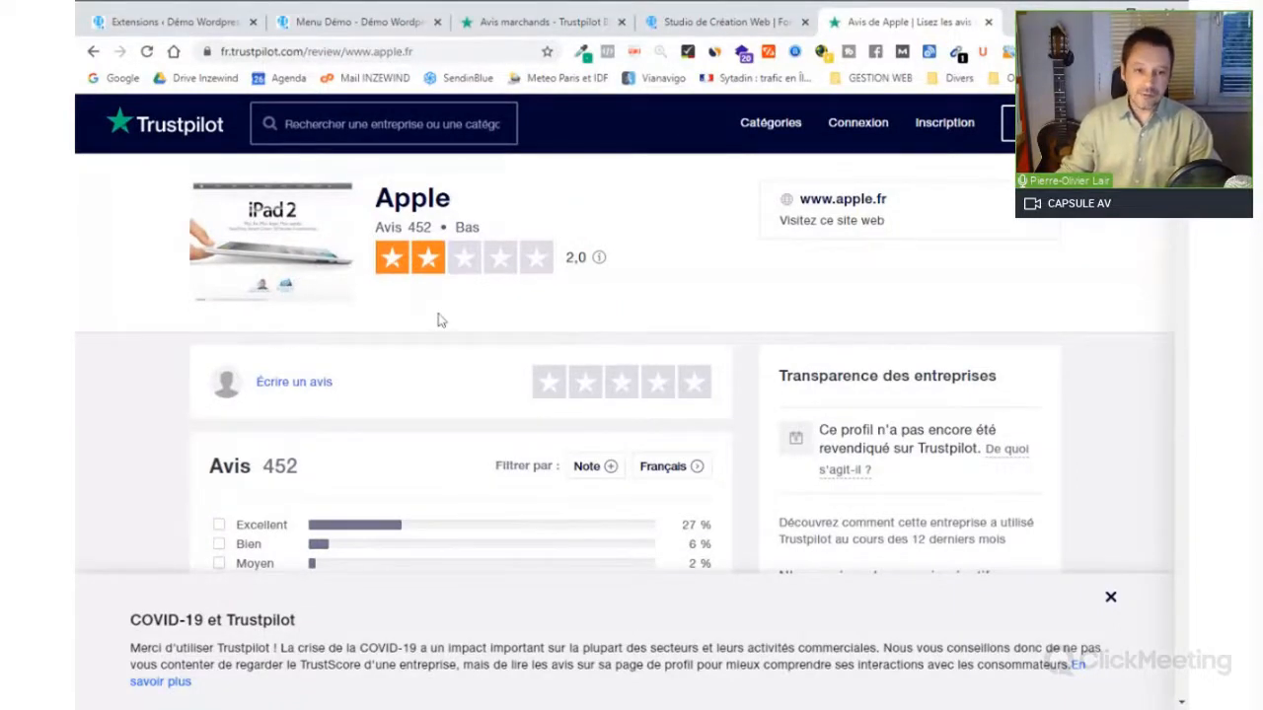
pyautogui.scroll(-2, 365, 394)
pyautogui.scroll(2, 365, 355)
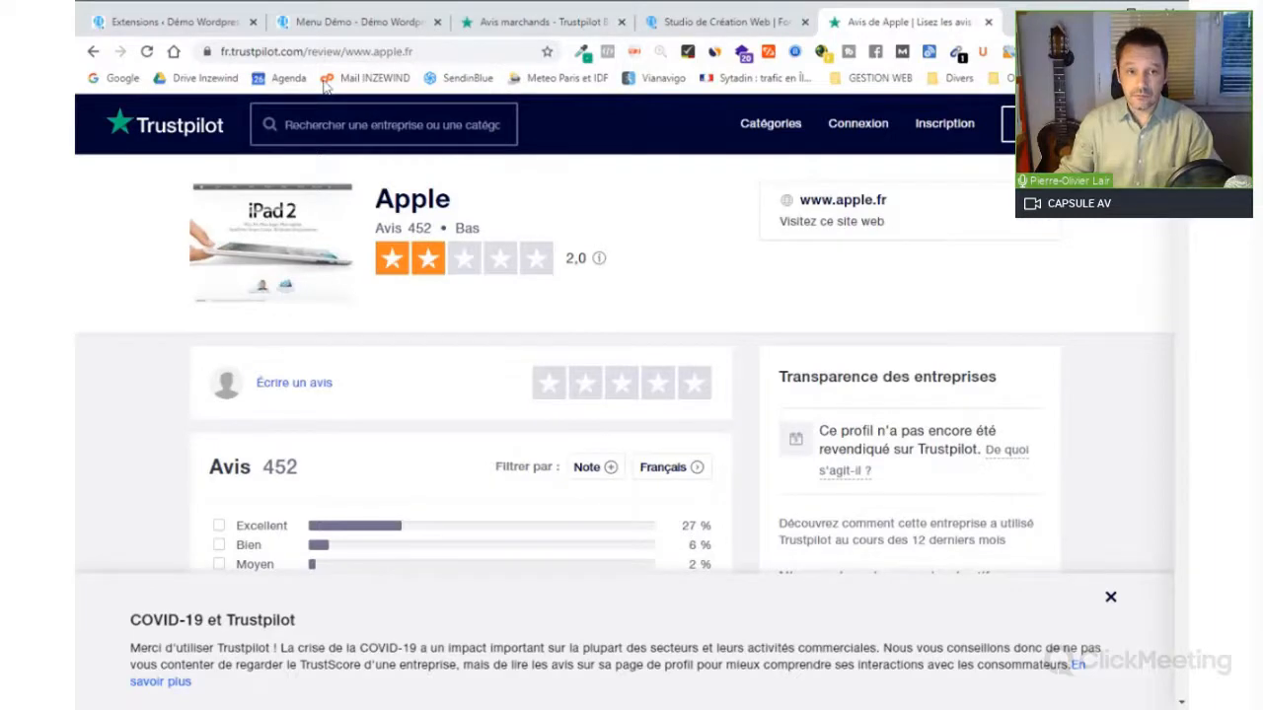
# - Return to the Google results and change the search to "avis inzewind"
pyautogui.hotkey('alt', 'Left')
pyautogui.doubleClick(290, 132)
pyautogui.write('in')
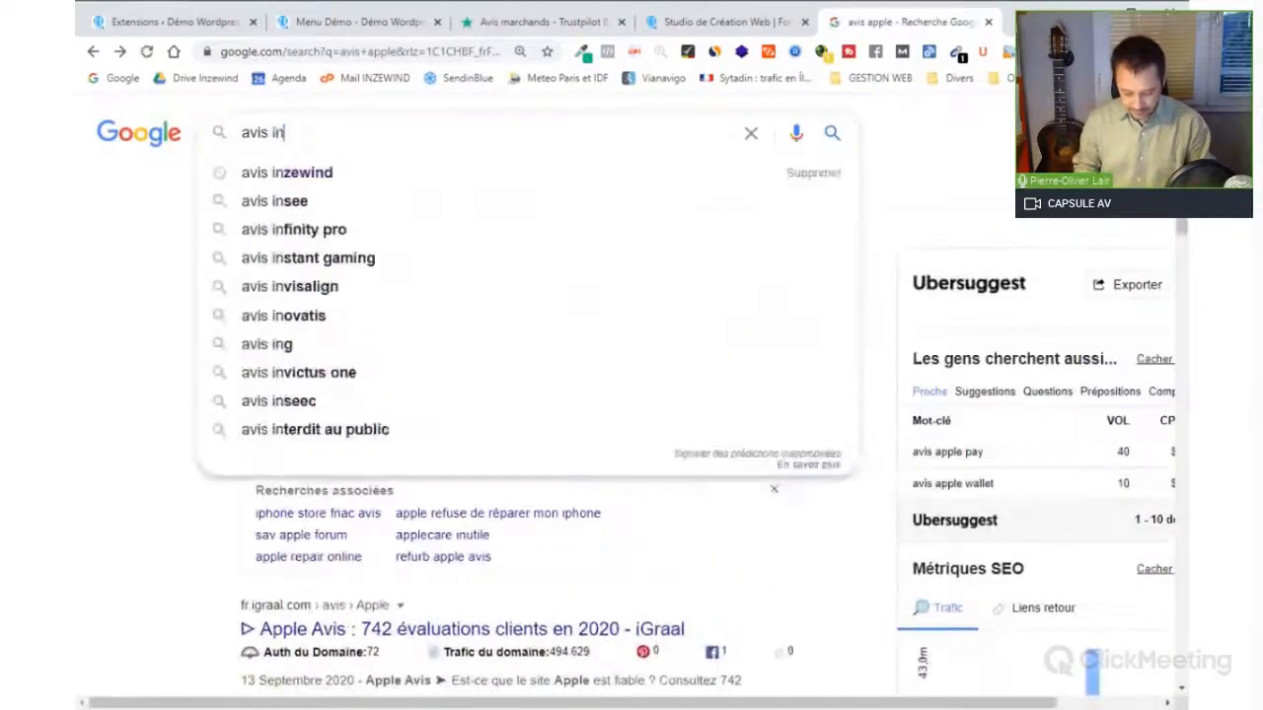
pyautogui.write('zewind')
pyautogui.press('Return')
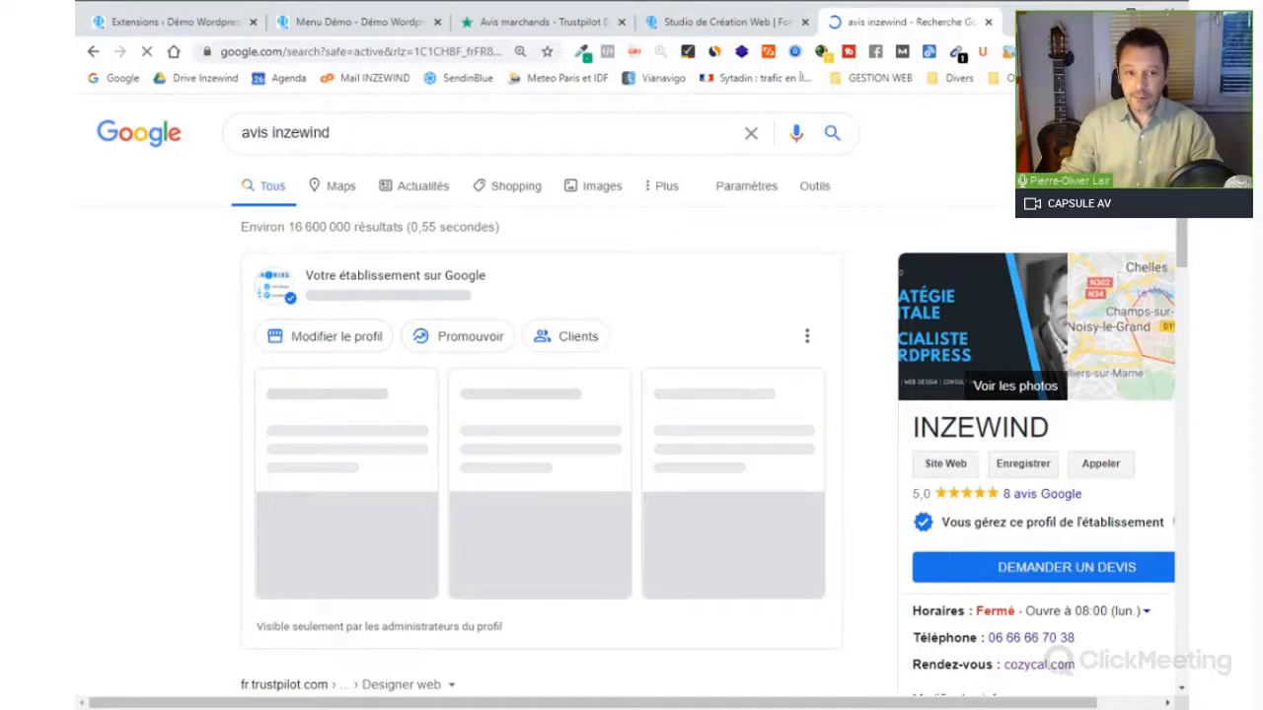
# - Examine the search results for Inzewind, focusing on the Trustpilot entry and its ranking among the other listings
pyautogui.scroll(-4, 237, 256)
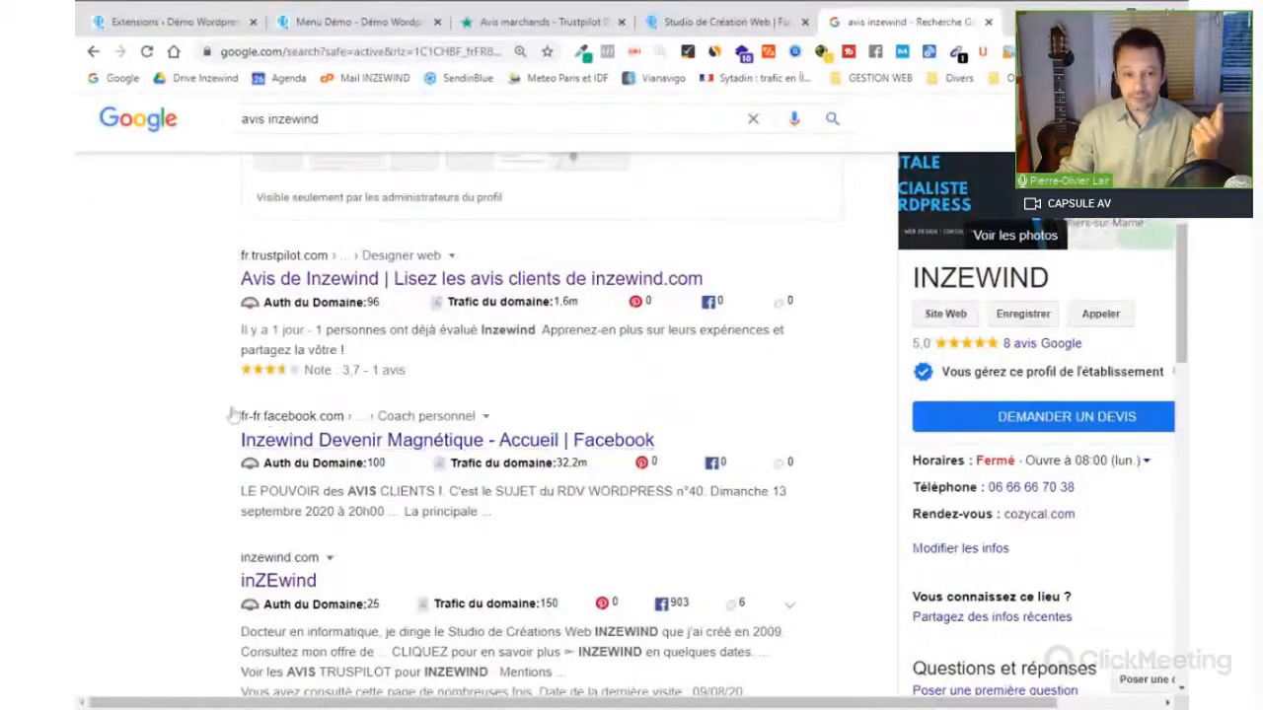
pyautogui.scroll(-2, 294, 407)
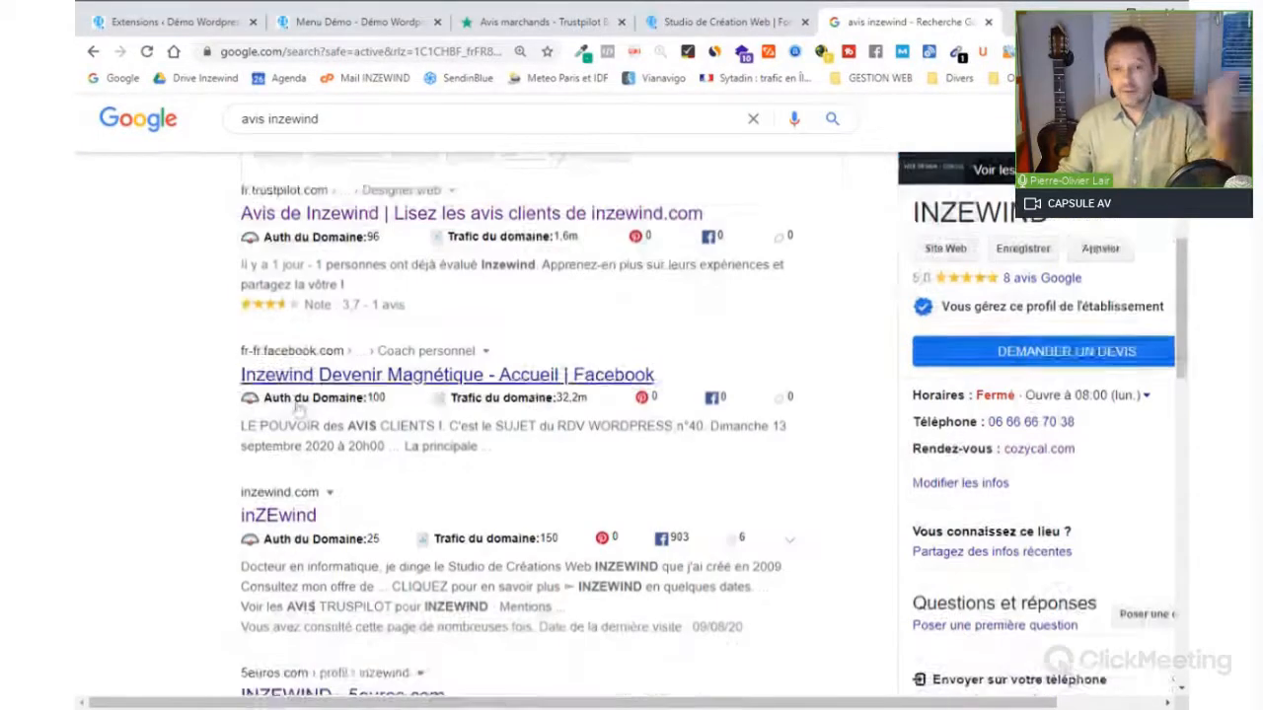
pyautogui.scroll(-1, 296, 405)
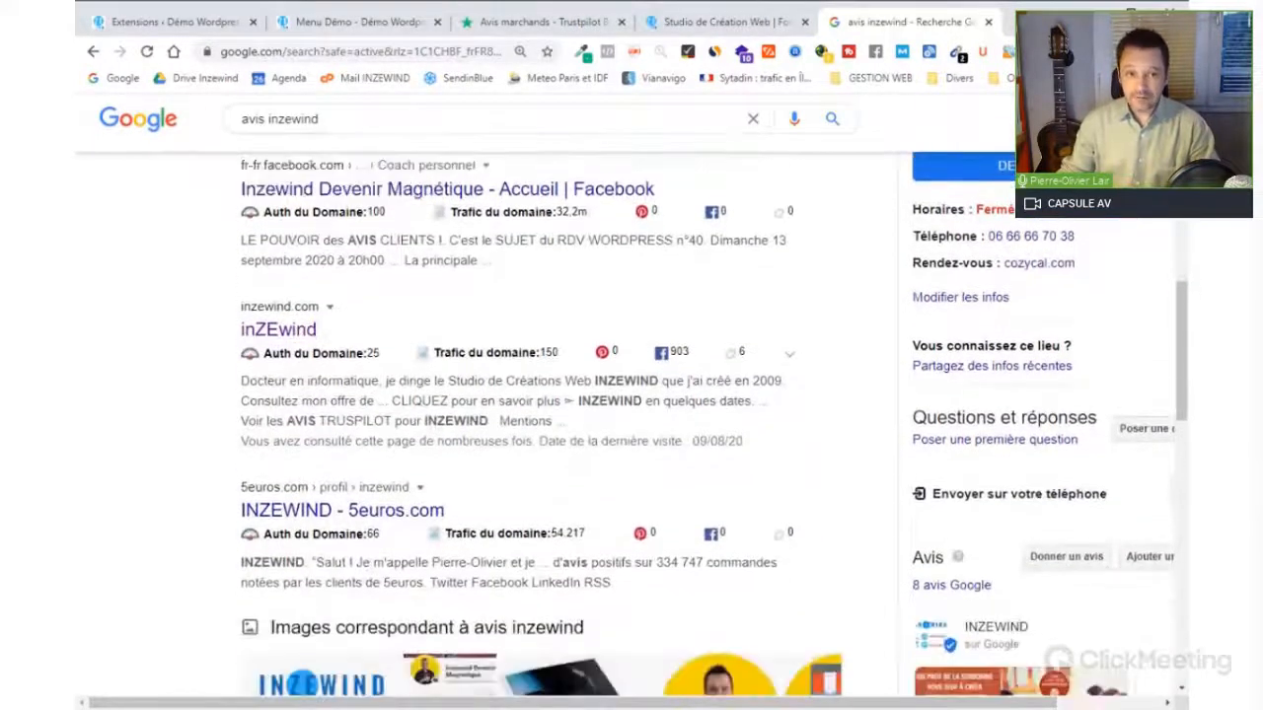
pyautogui.scroll(3, 572, 168)
pyautogui.scroll(3, 281, 410)
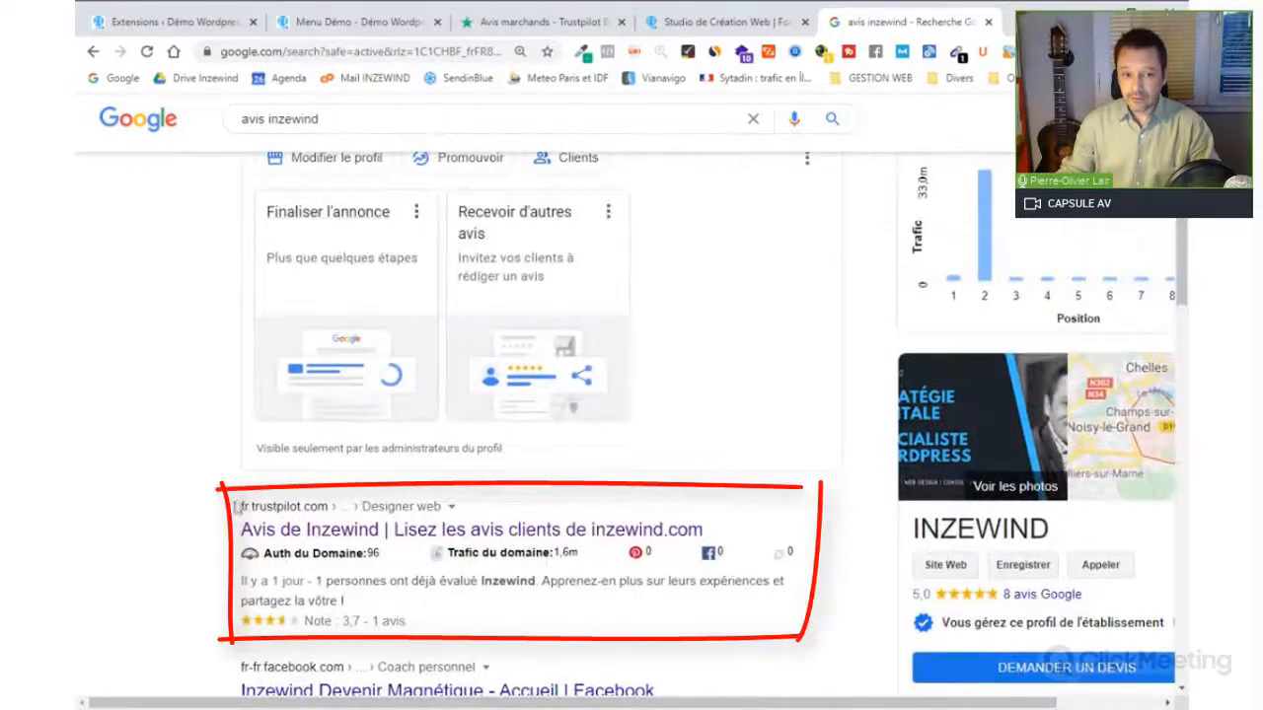
pyautogui.moveTo(227, 521); pyautogui.dragTo(705, 533)
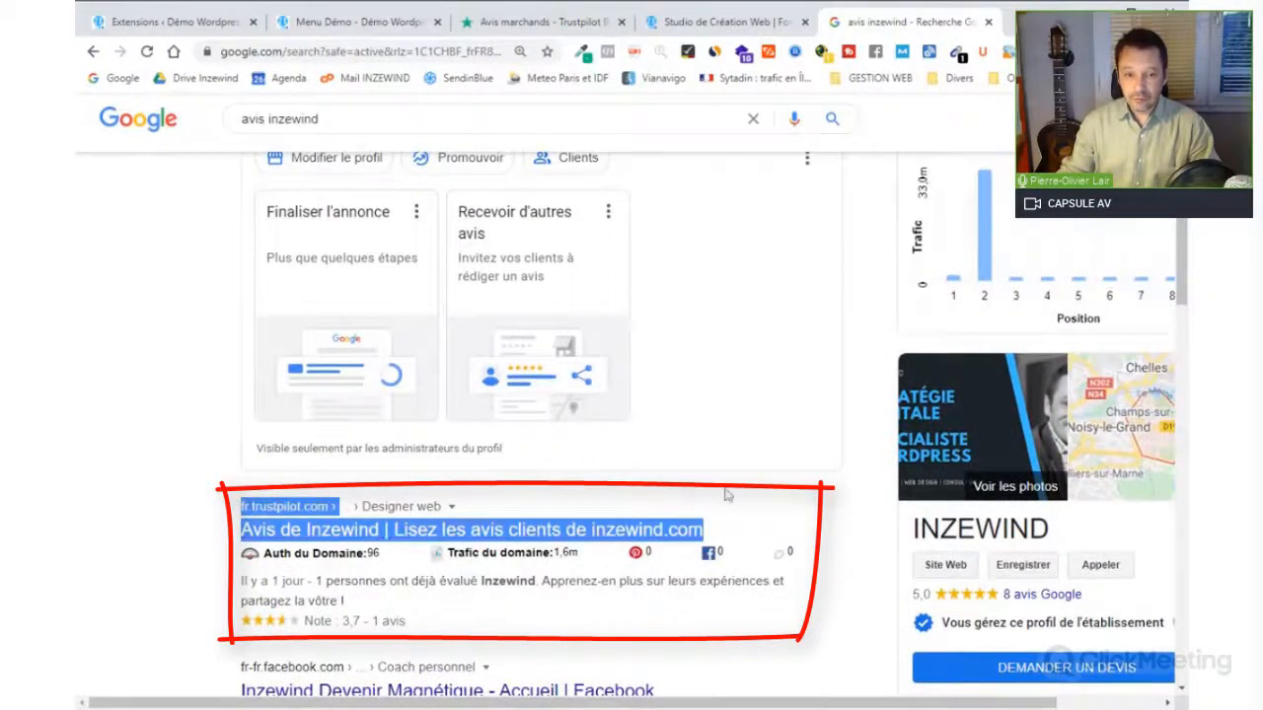
pyautogui.scroll(-1, 735, 498)
pyautogui.click(178, 538)
pyautogui.scroll(-1, 204, 518)
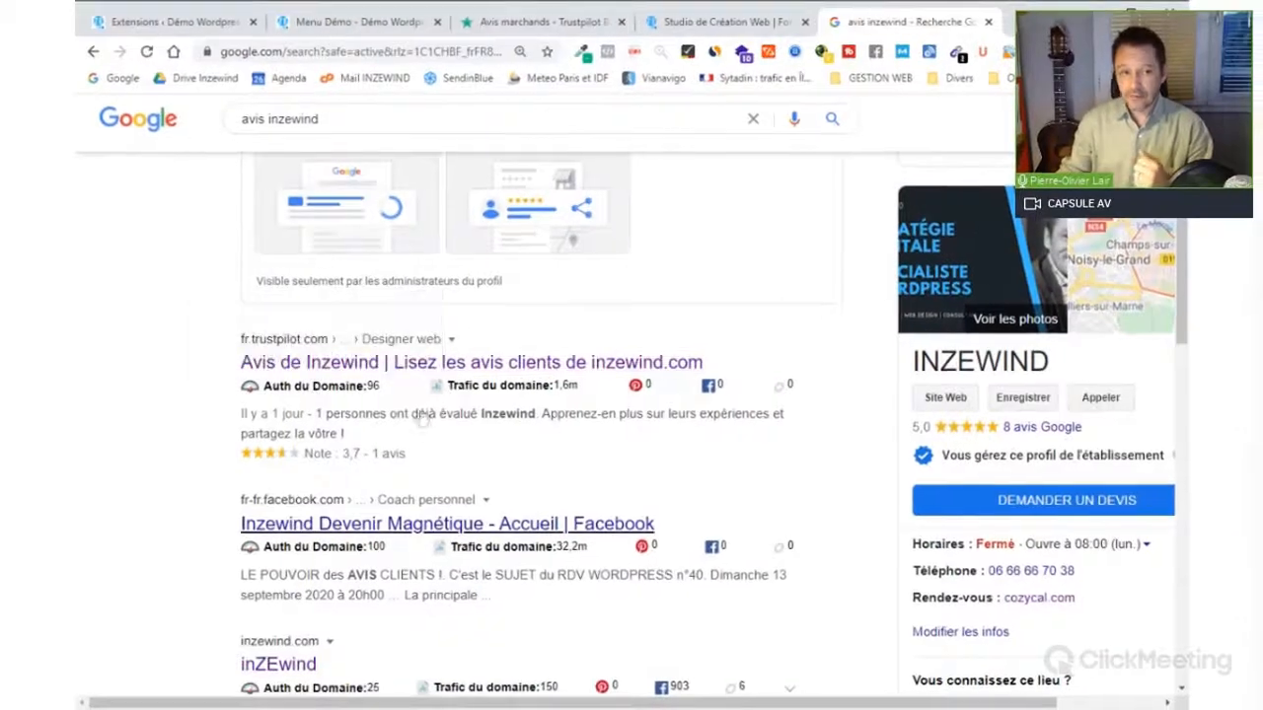
# - Open Inzewind's Trustpilot page from the results and examine its overall rating, rating breakdown and customer reviews
pyautogui.click(439, 362)
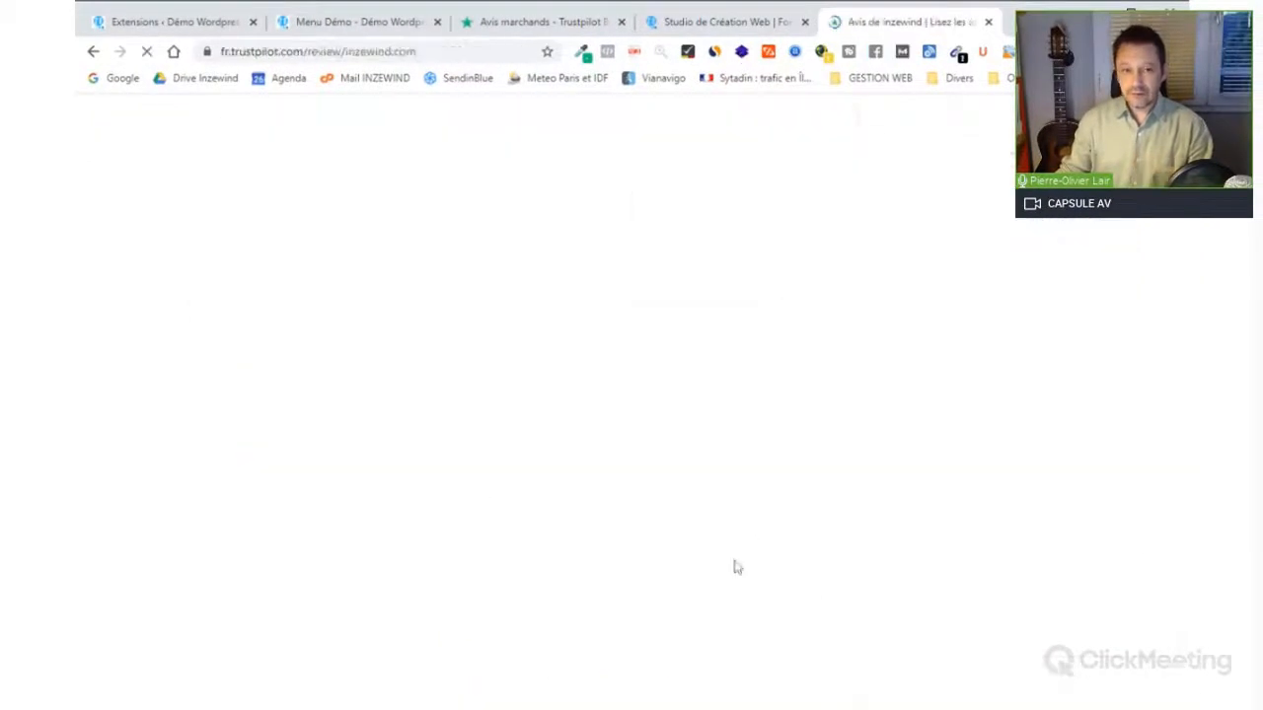
pyautogui.scroll(-1, 1174, 257)
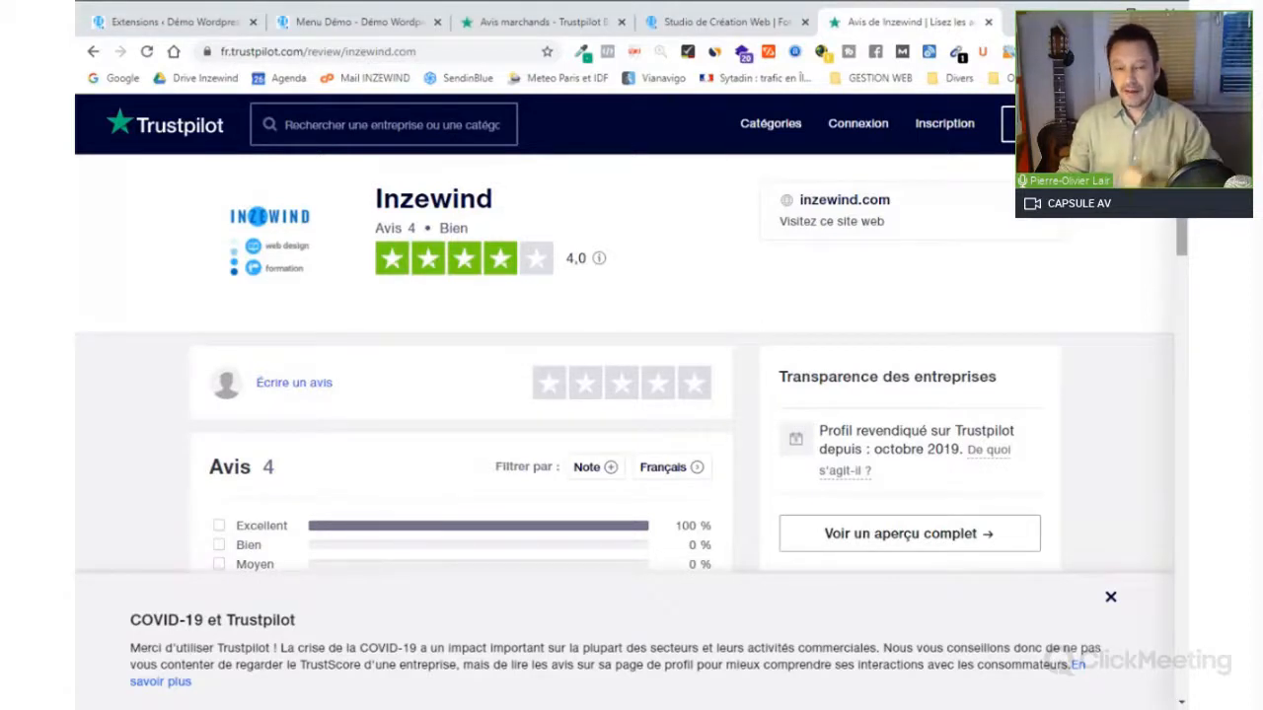
pyautogui.scroll(-2, 631, 335)
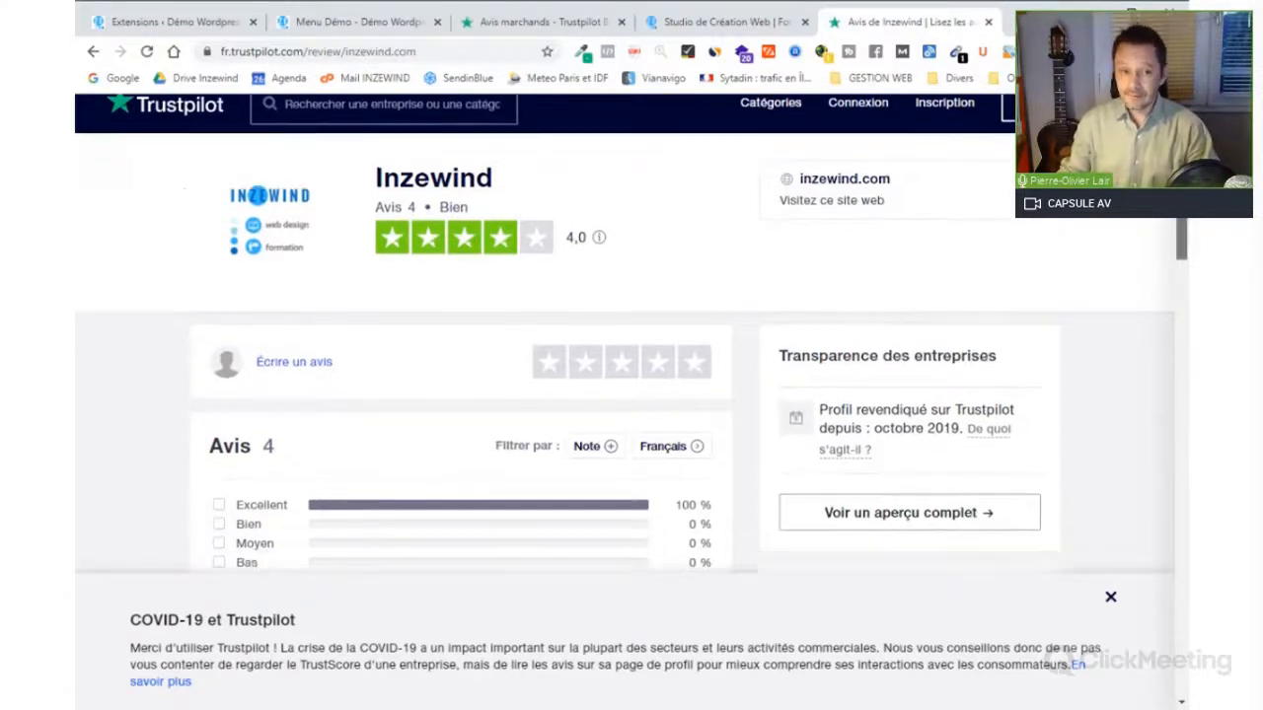
pyautogui.scroll(-4, 1164, 295)
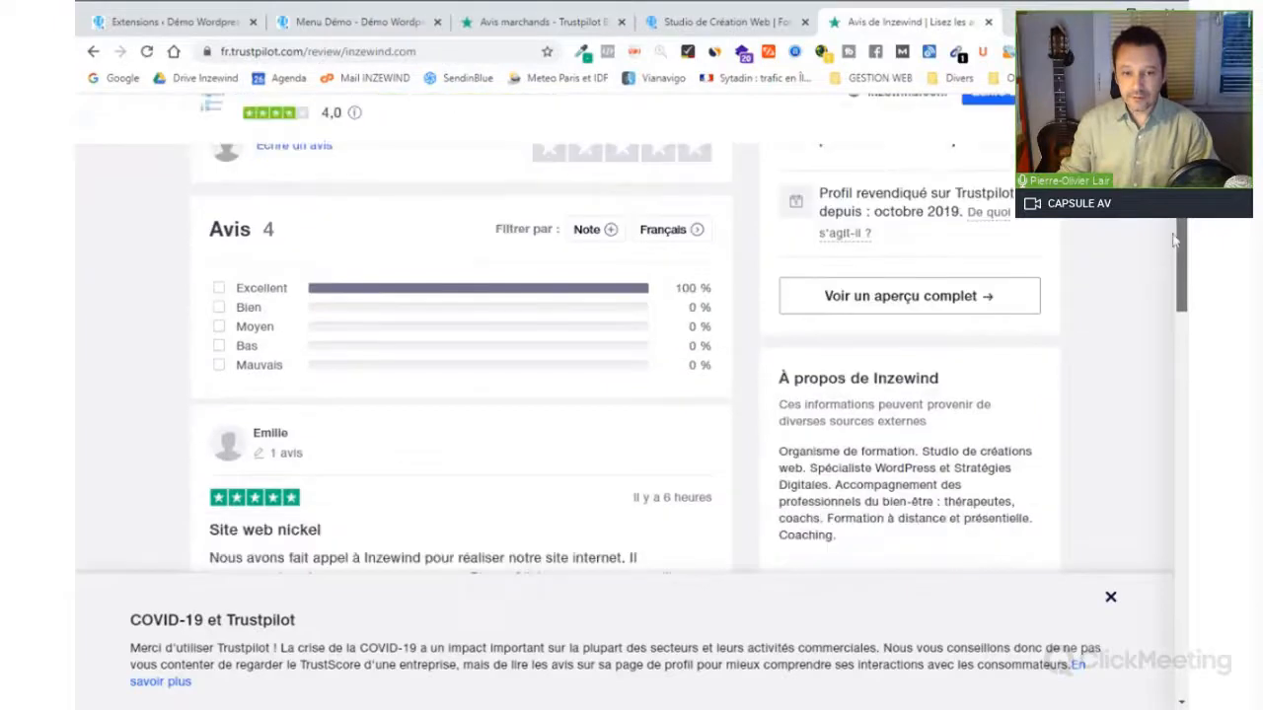
pyautogui.scroll(-10, 1165, 295)
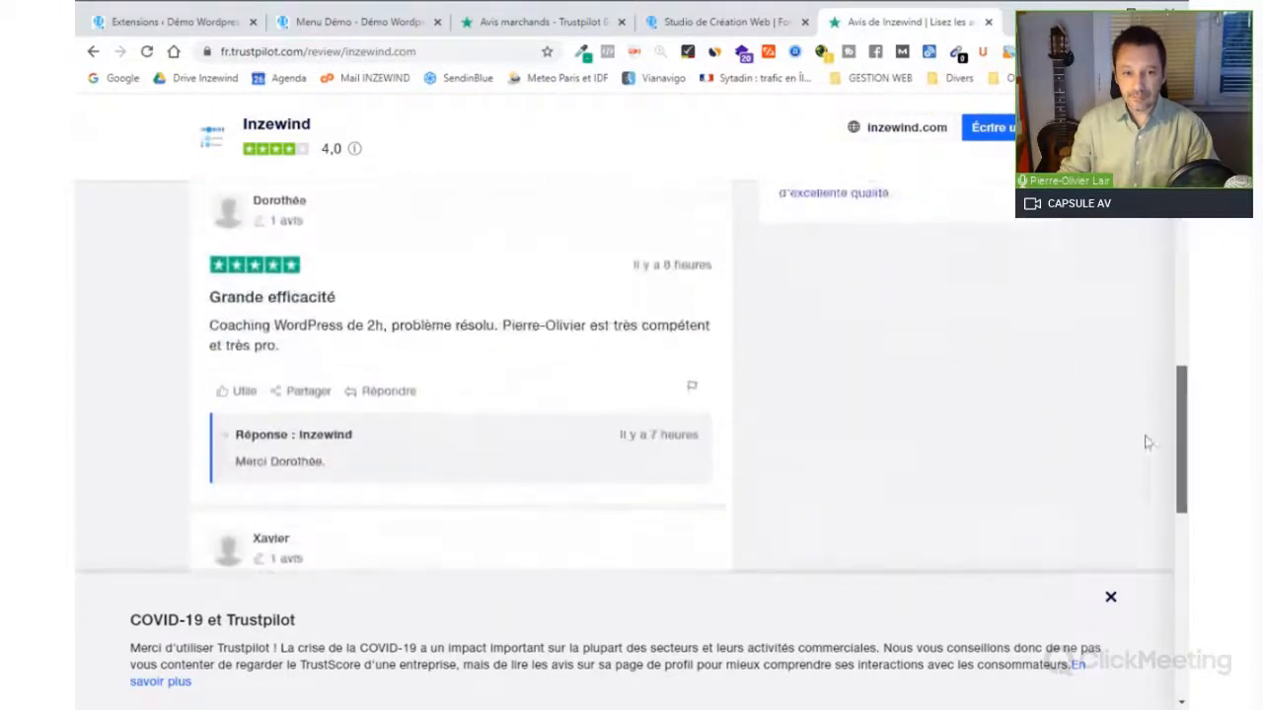
pyautogui.scroll(15, 1136, 506)
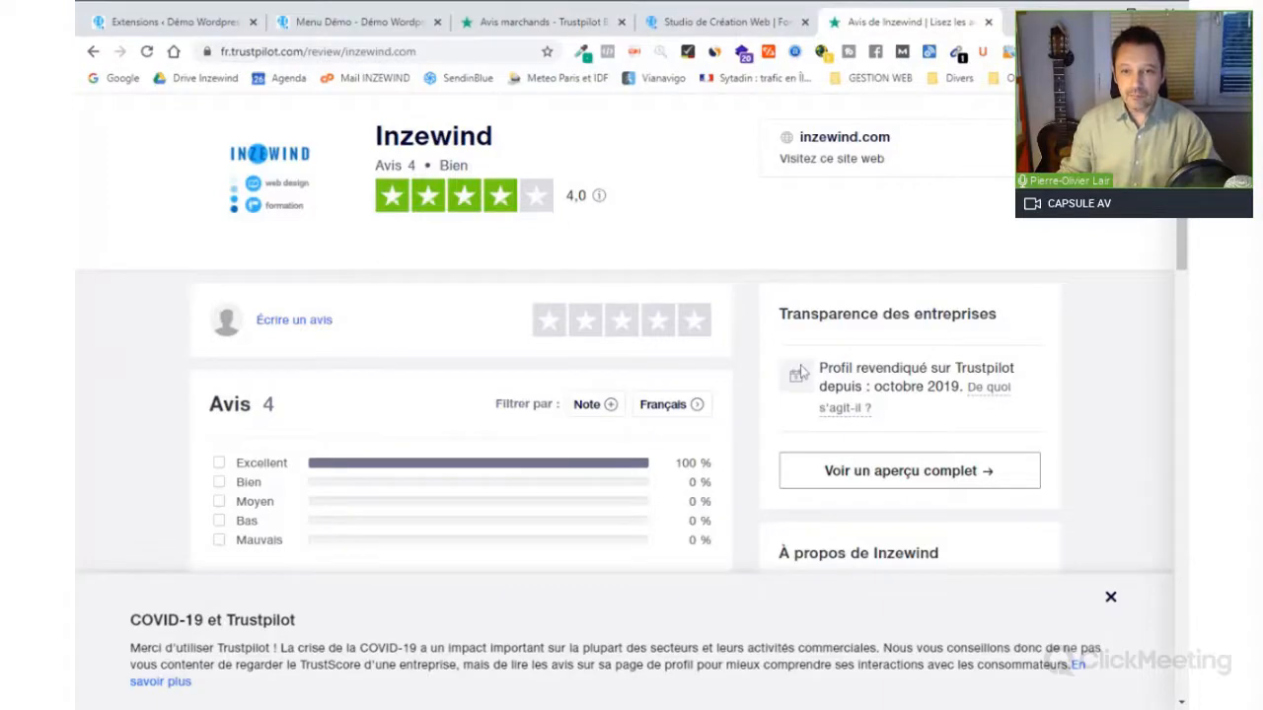
pyautogui.scroll(-10, 800, 372)
pyautogui.scroll(15, 434, 265)
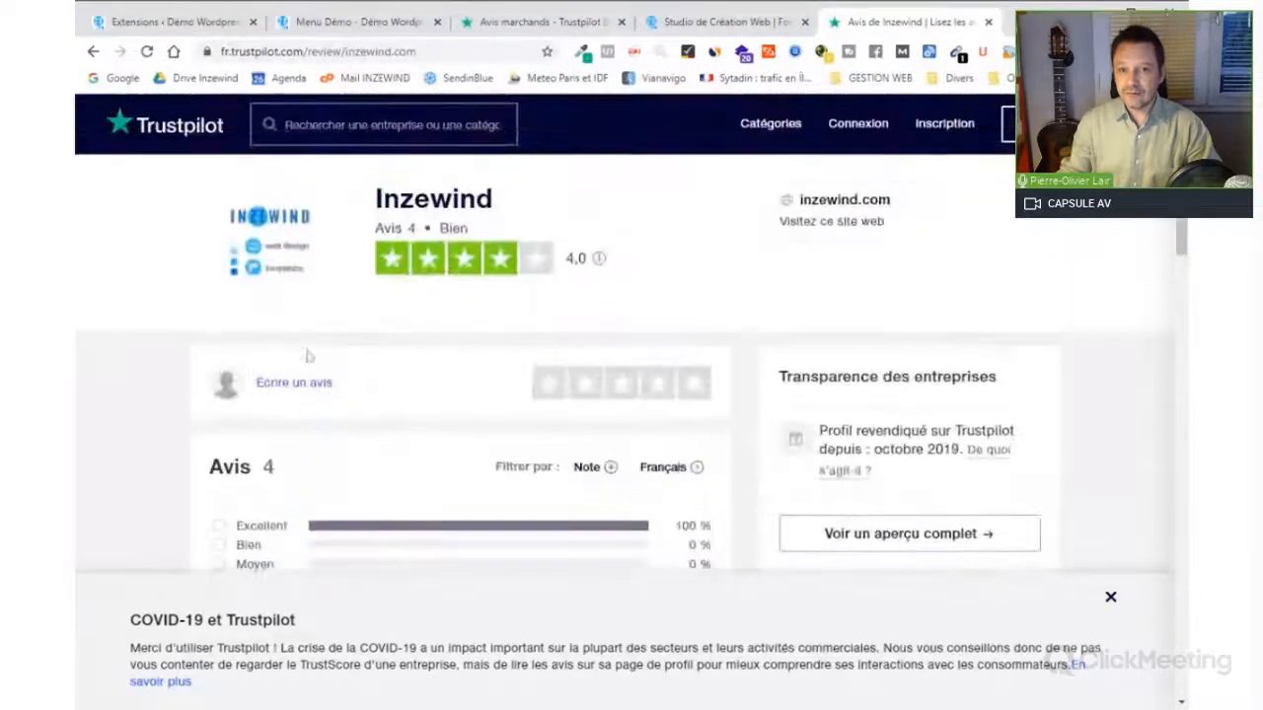
pyautogui.moveTo(603, 269)
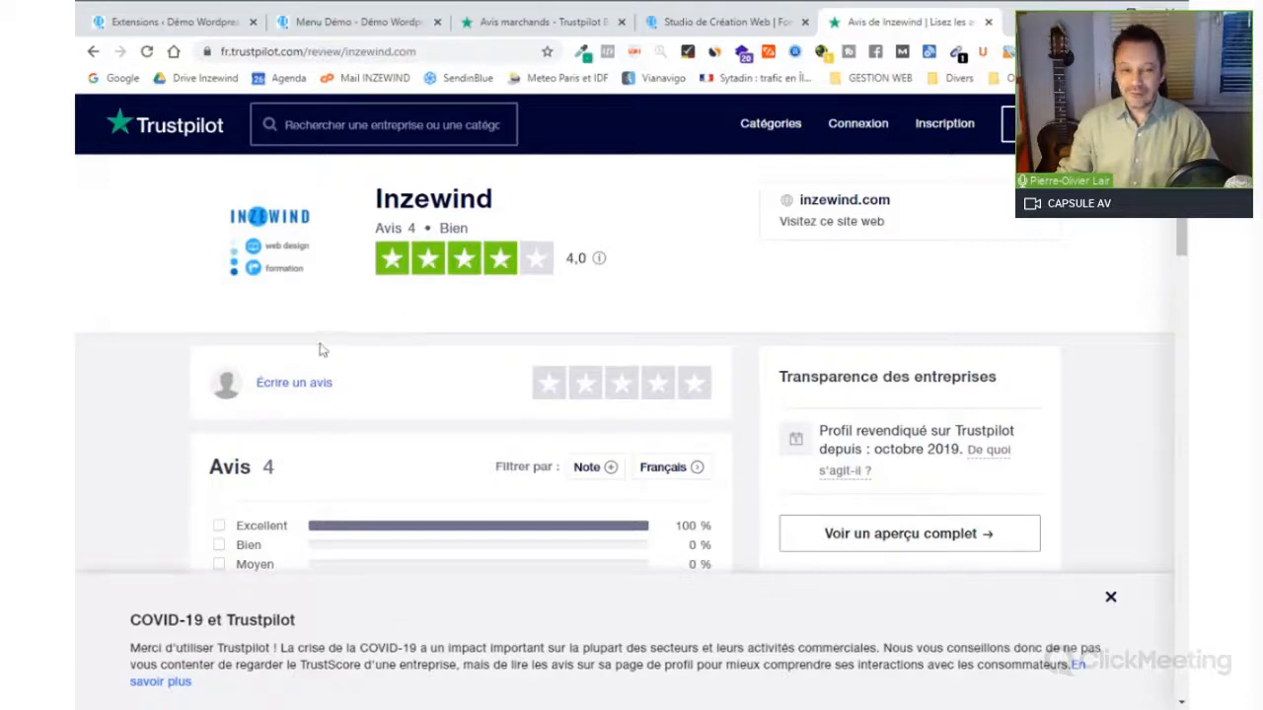
pyautogui.scroll(-2, 318, 351)
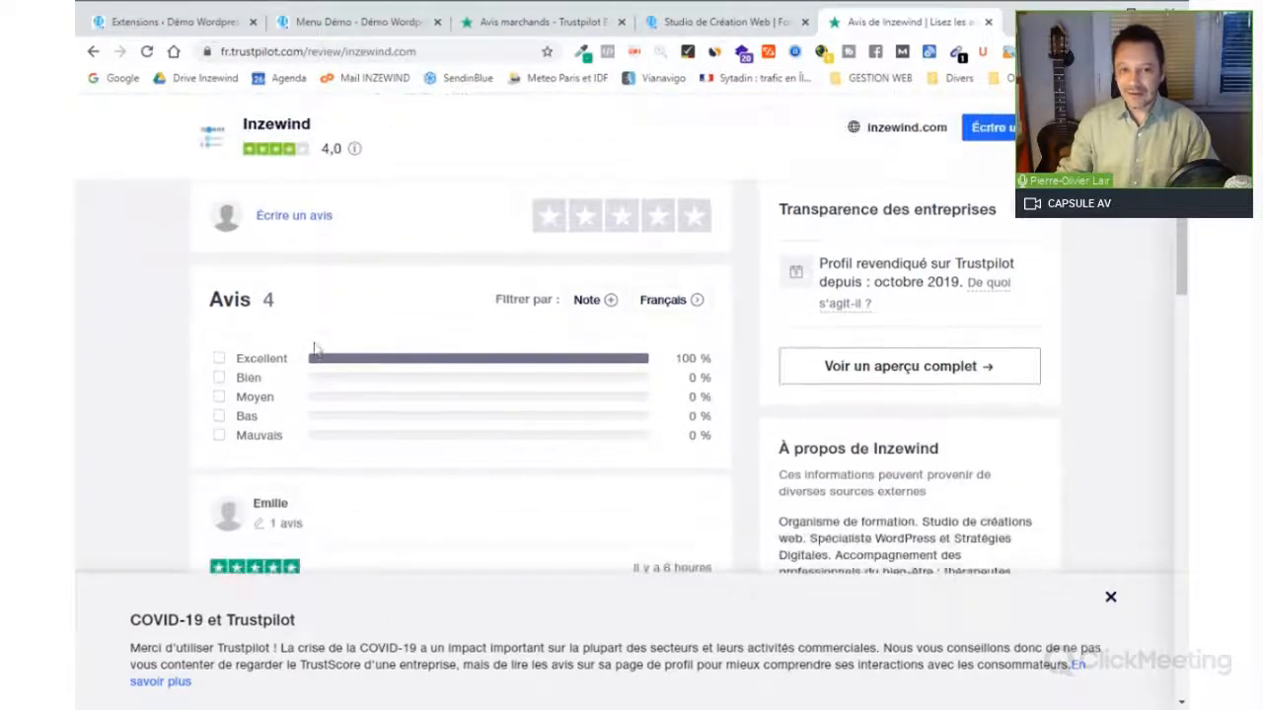
pyautogui.scroll(3, 313, 349)
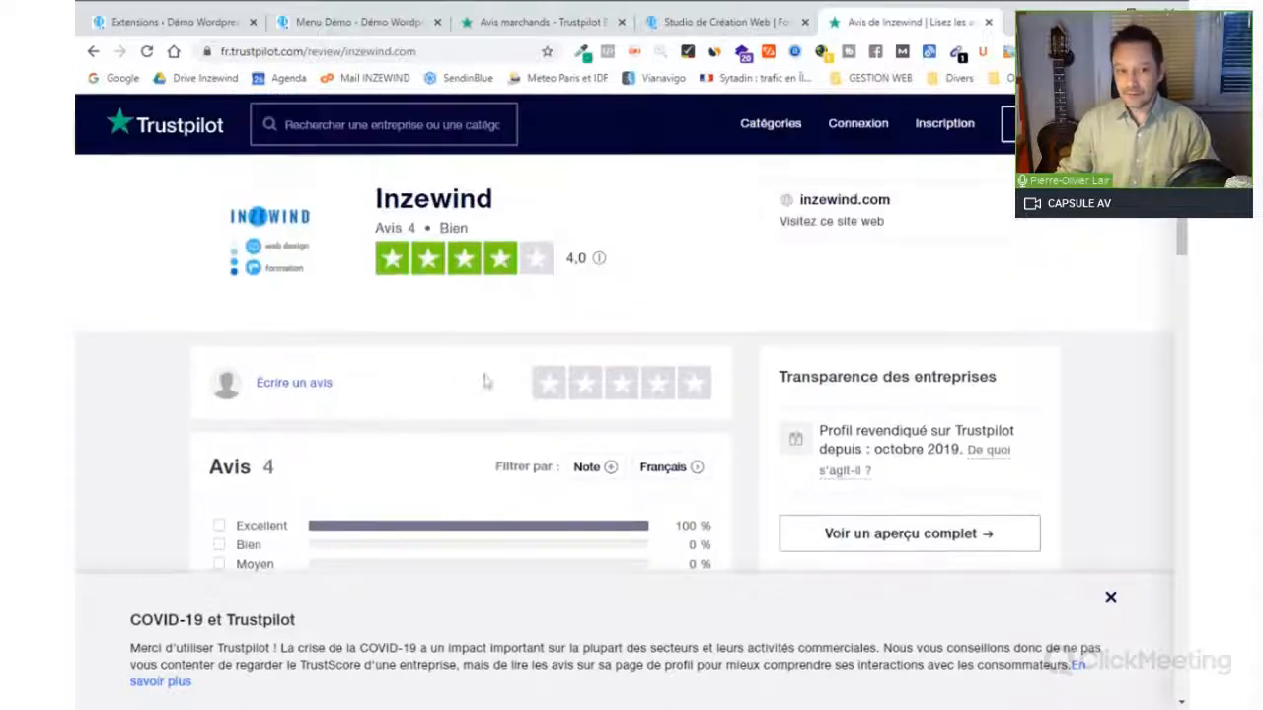
# - Open the form for writing a review of Inzewind and close that browser tab after viewing it
pyautogui.click(294, 384)
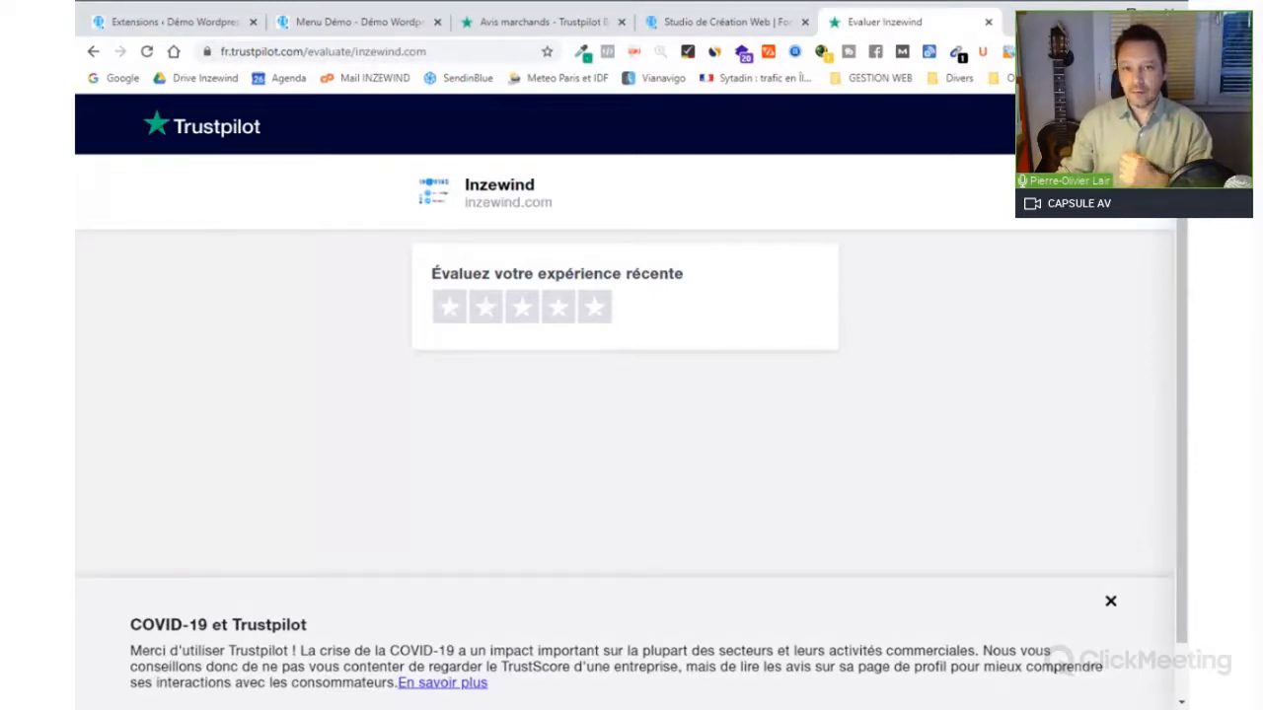
pyautogui.click(988, 21)
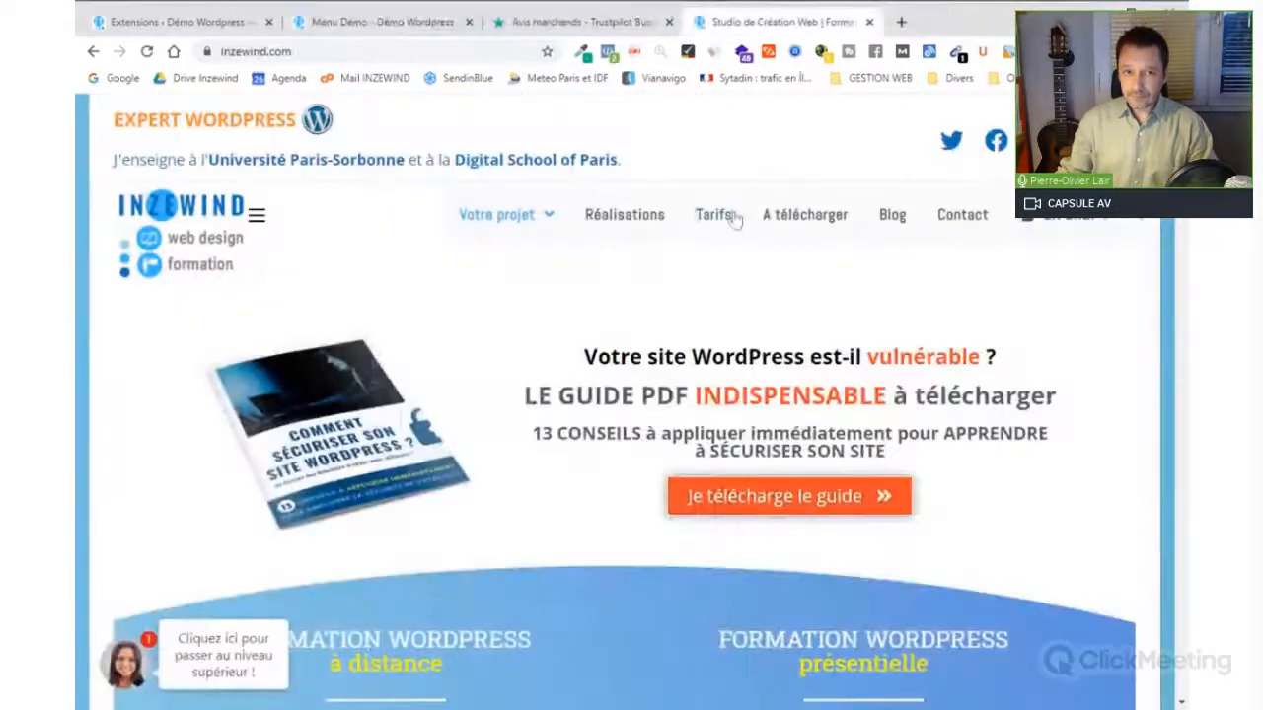
# - Look through the inzewind.com homepage from the header down to its lower sections
pyautogui.moveTo(482, 229)
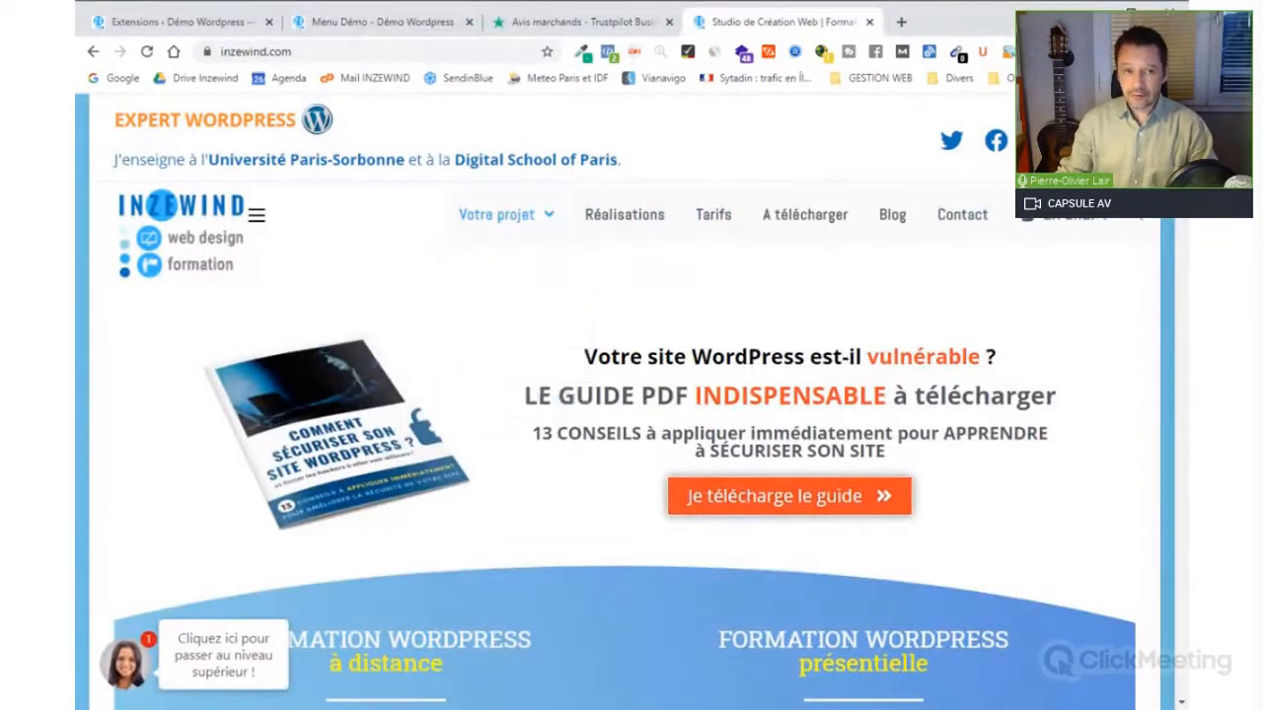
pyautogui.scroll(-8, 1182, 280)
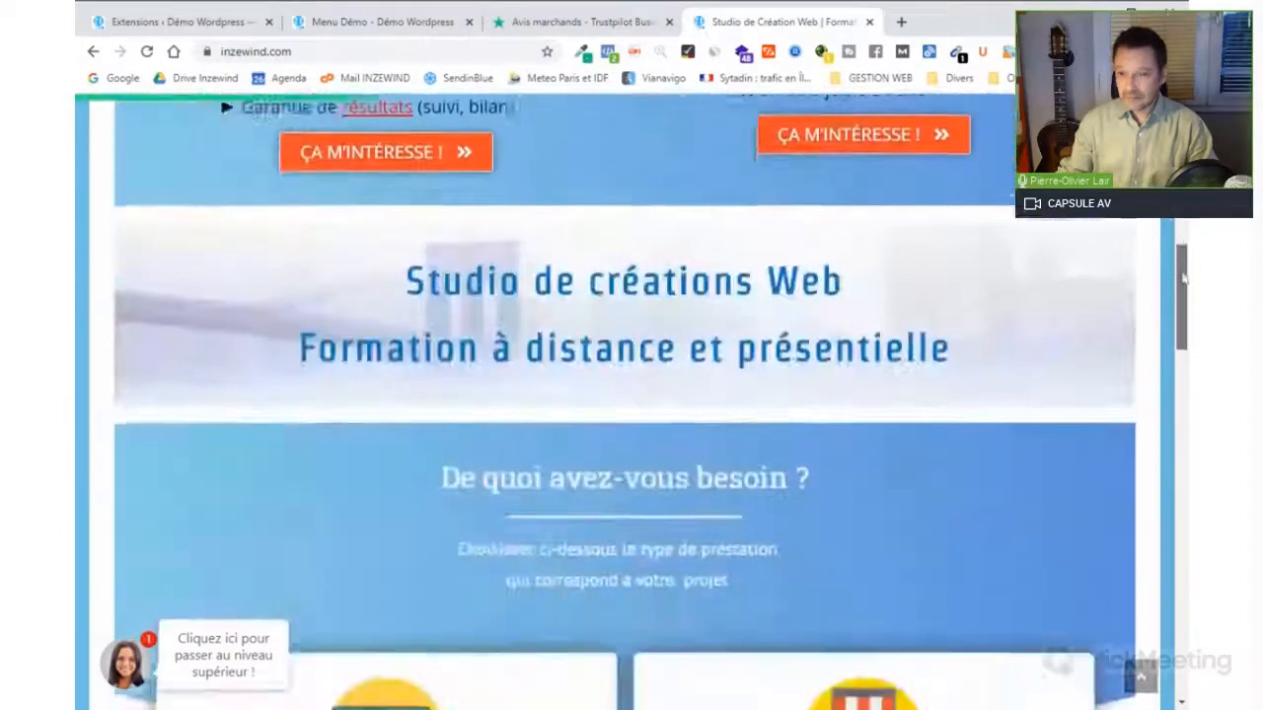
pyautogui.moveTo(1182, 280); pyautogui.dragTo(1166, 631)
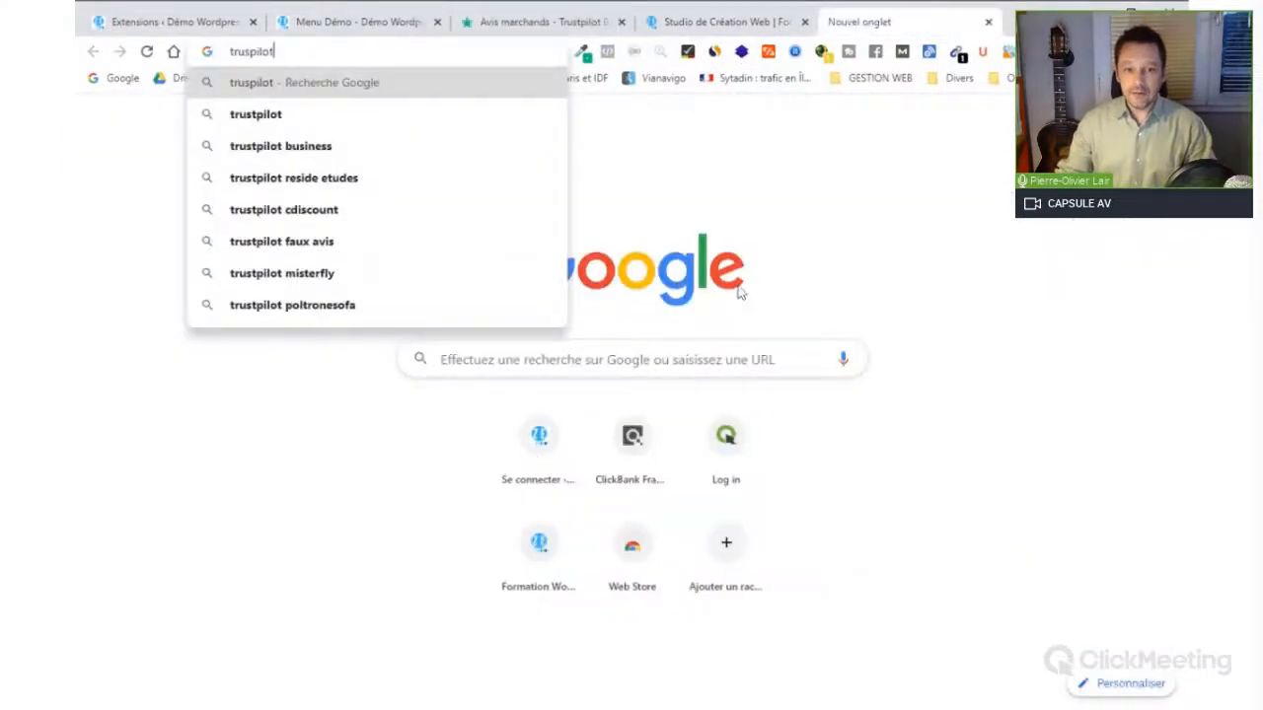
# - Search Google for trustpilot, look over the Trustpilot entries in the results, and close that browser tab
pyautogui.click(257, 115)
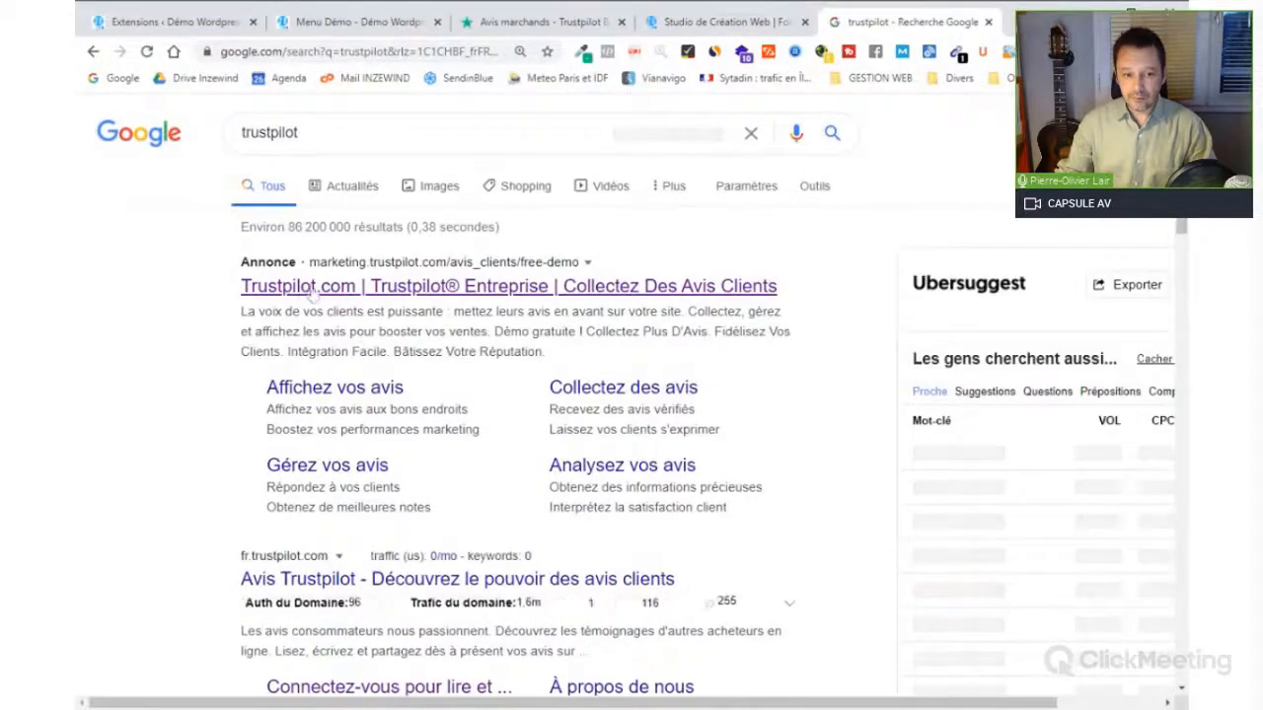
pyautogui.scroll(-2, 355, 535)
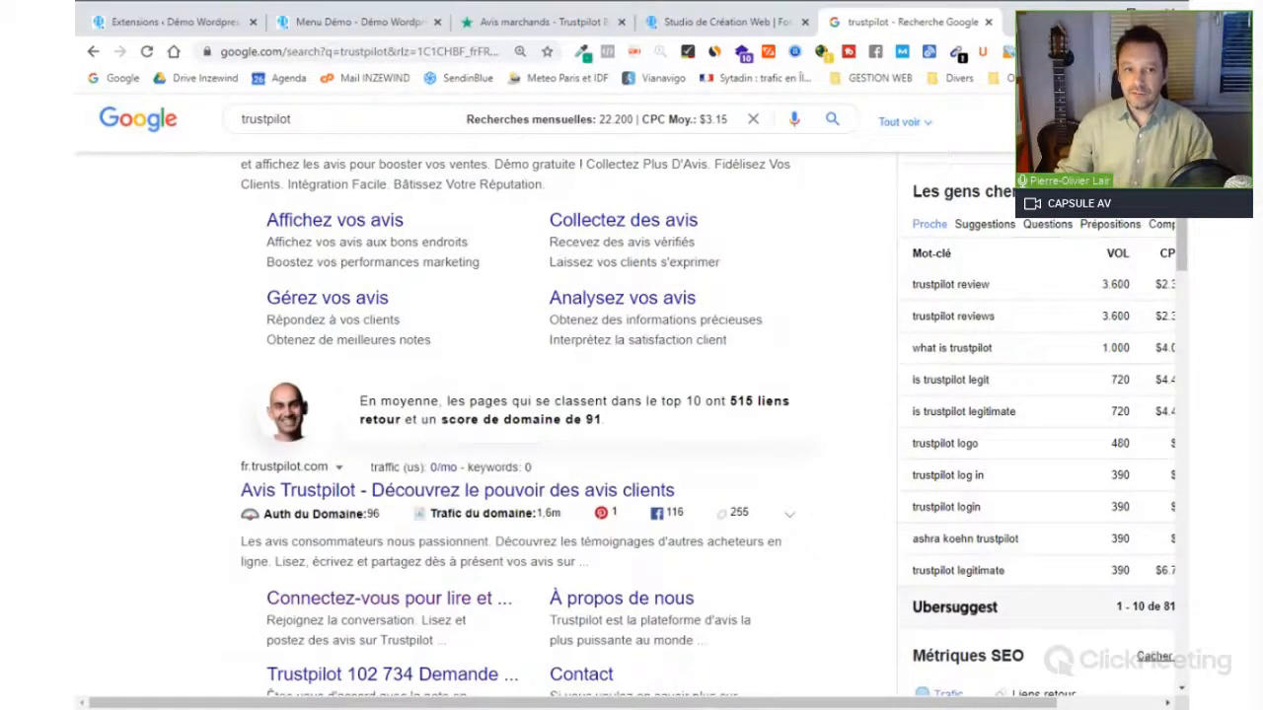
pyautogui.click(988, 22)
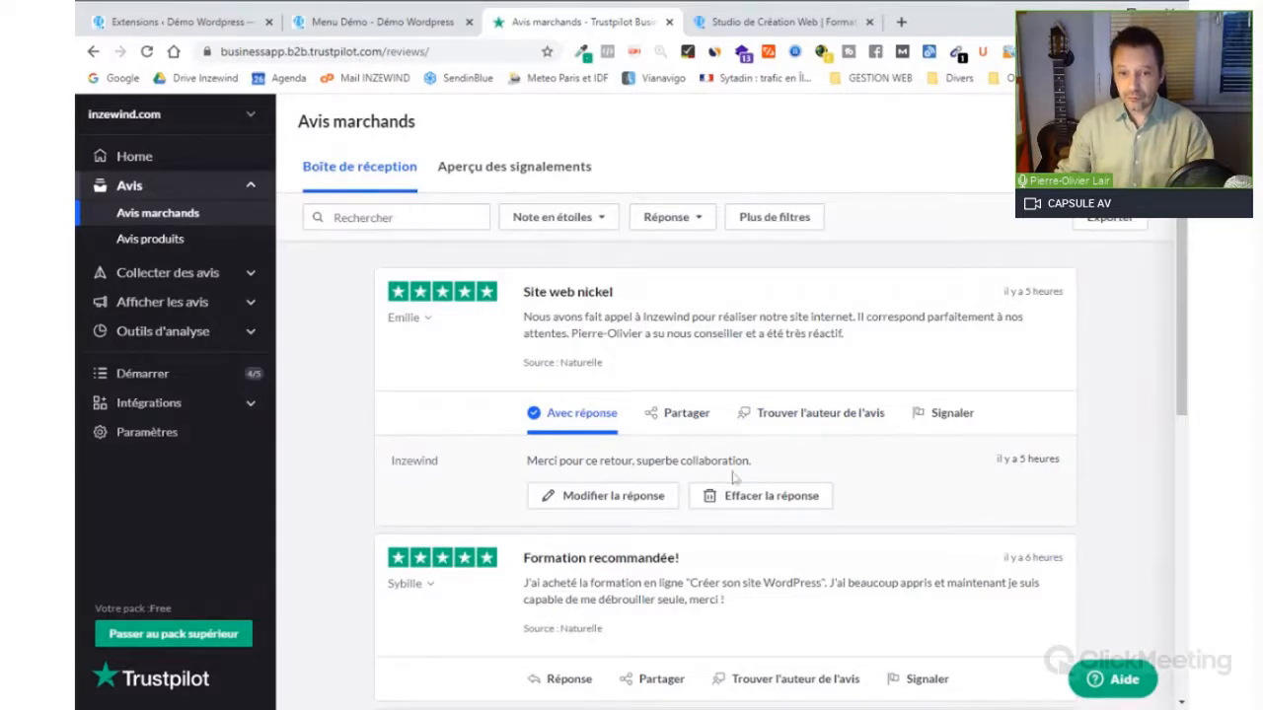
# - Examine the merchant reviews and the posted replies in the Trustpilot Business inbox for inzewind.com
pyautogui.scroll(-2, 738, 477)
pyautogui.scroll(-3, 741, 476)
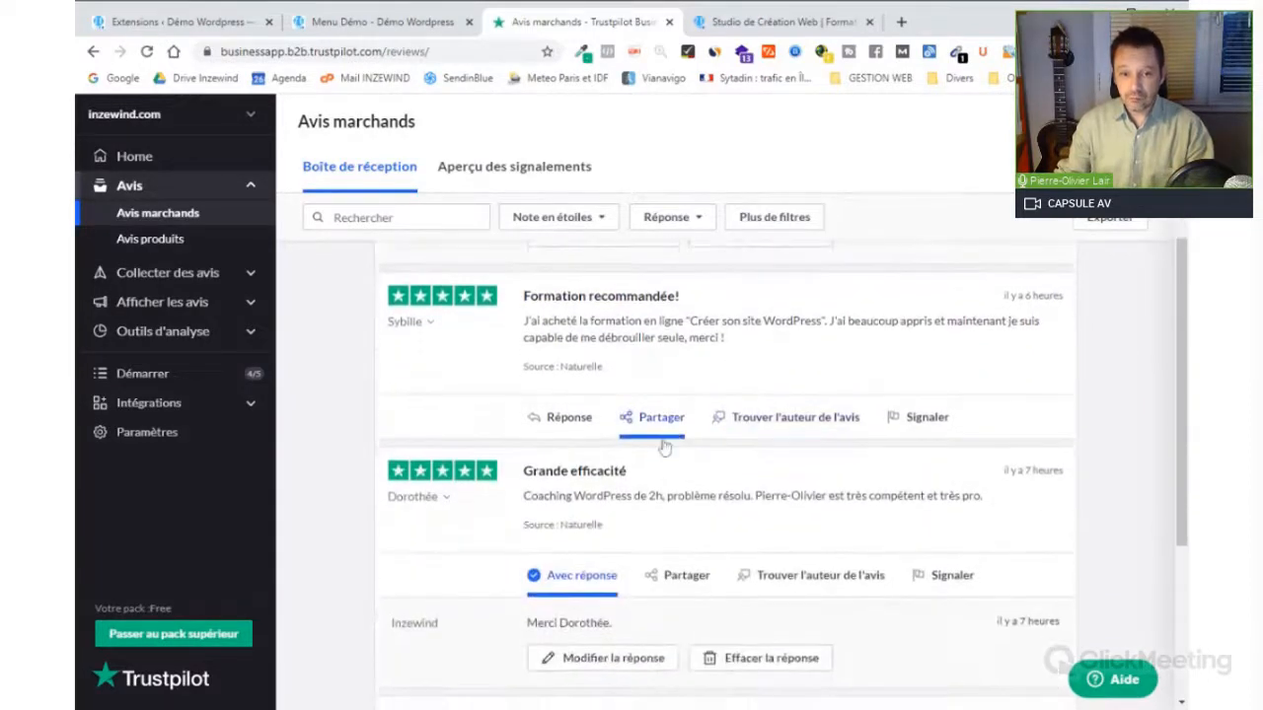
pyautogui.scroll(3, 562, 367)
pyautogui.scroll(3, 564, 362)
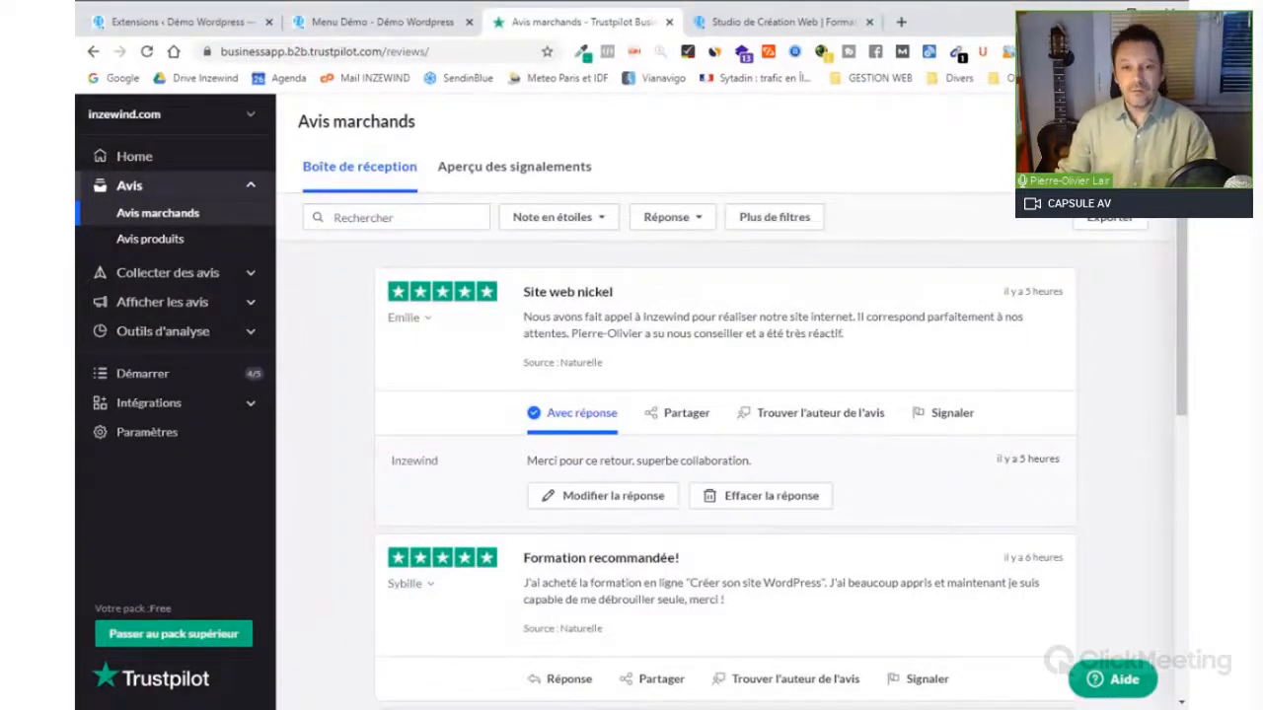
pyautogui.scroll(-5, 732, 631)
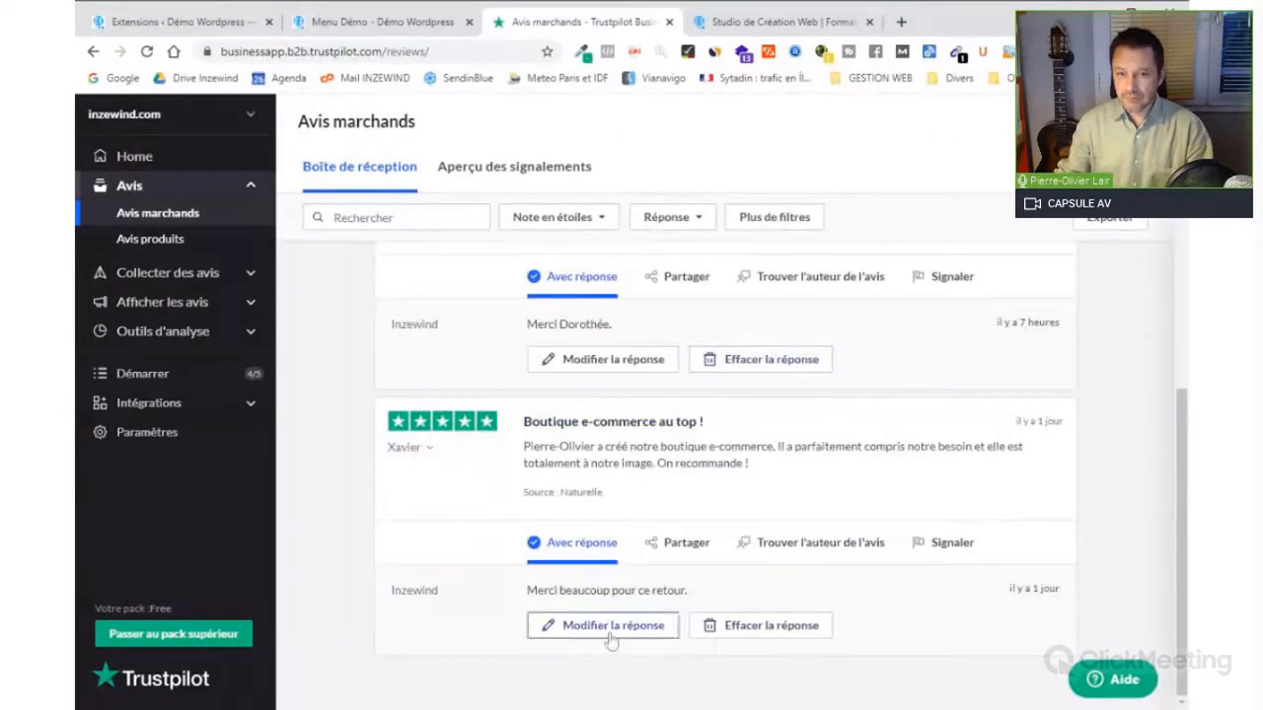
pyautogui.scroll(1, 716, 632)
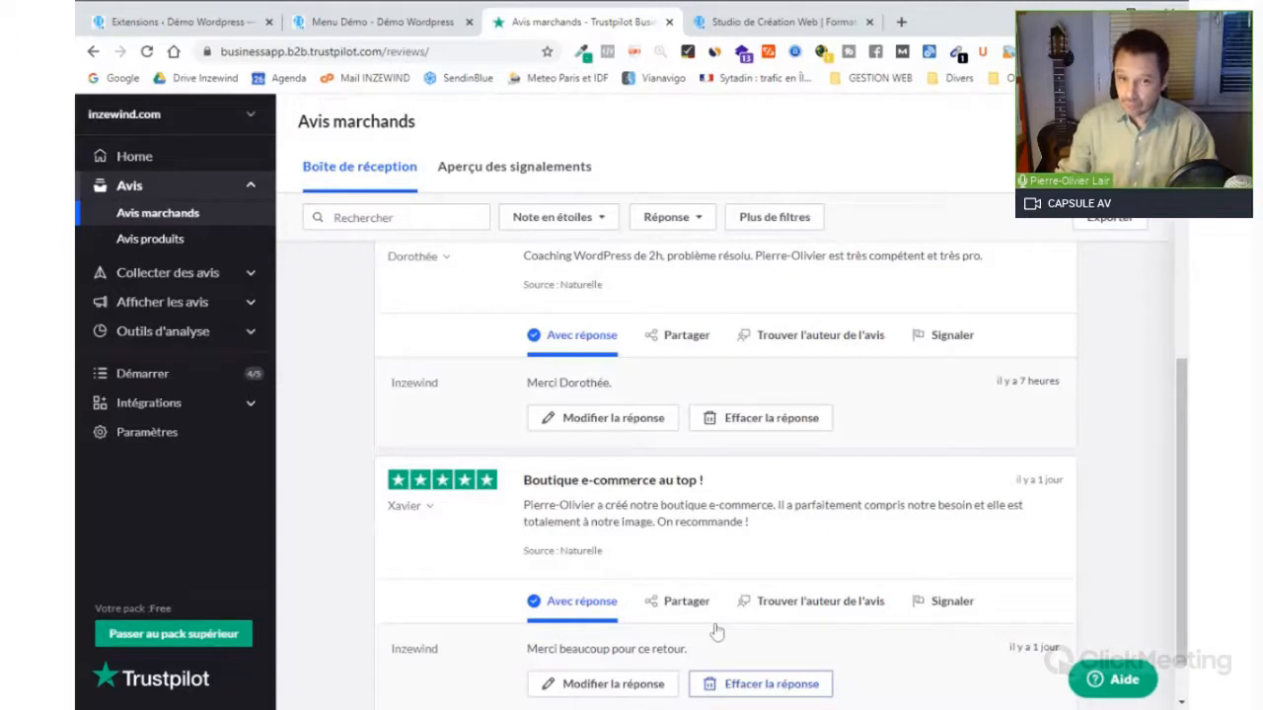
pyautogui.scroll(5, 505, 384)
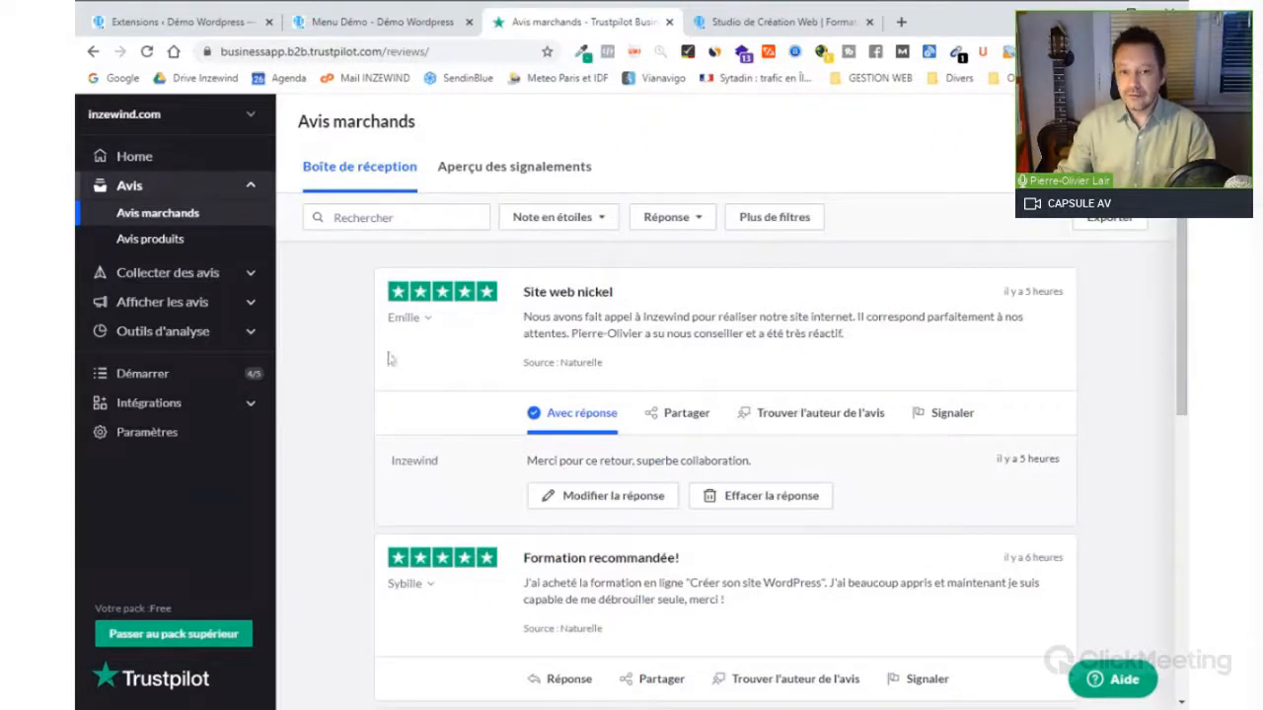
pyautogui.scroll(-1, 458, 355)
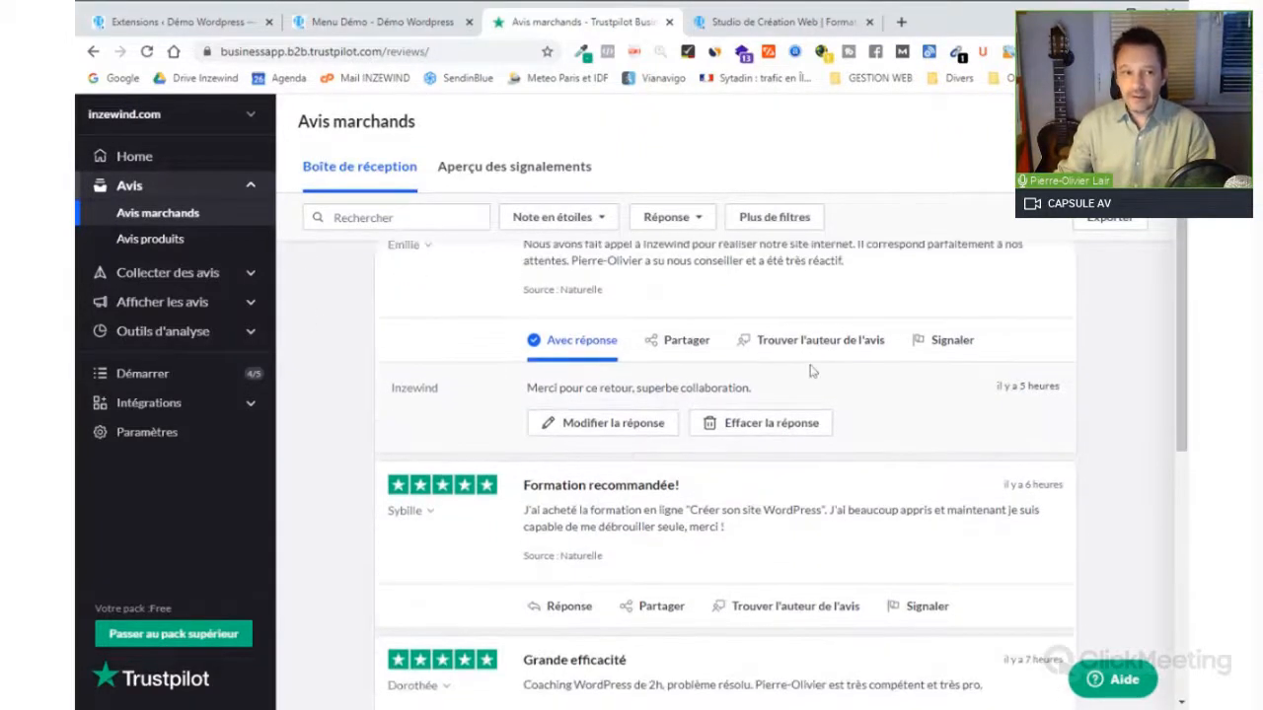
pyautogui.scroll(1, 361, 332)
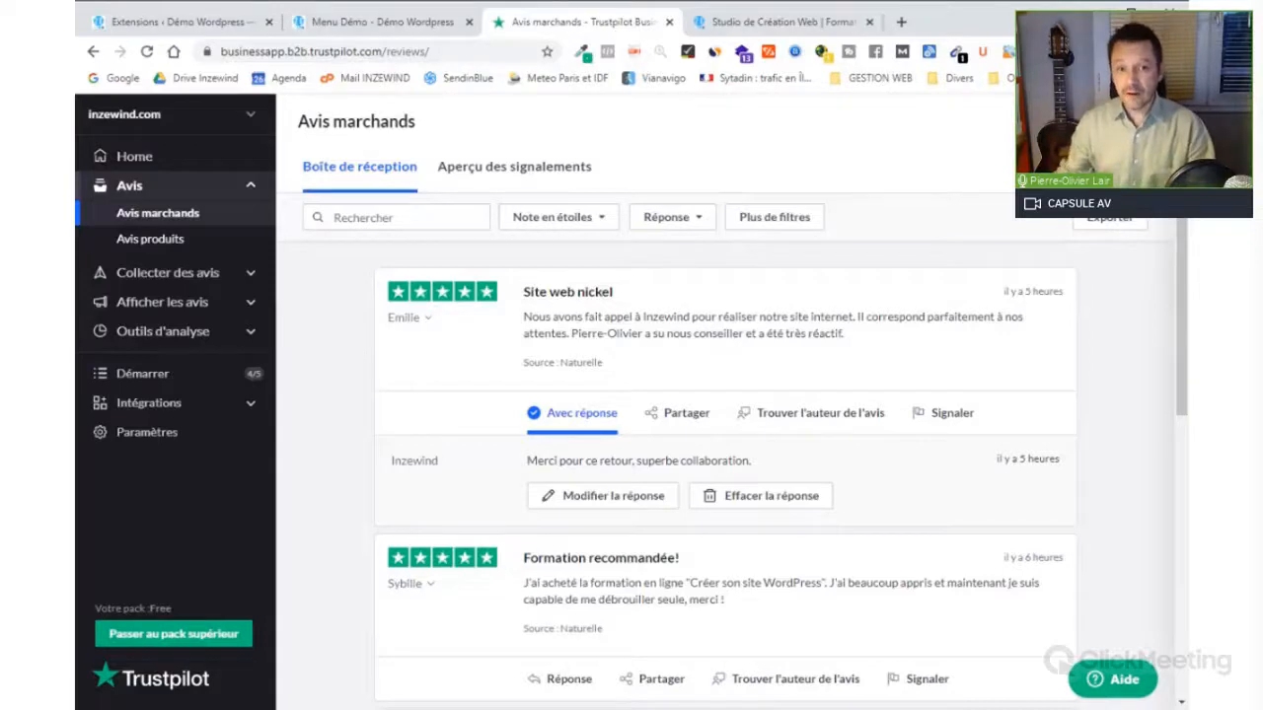
pyautogui.scroll(-3, 411, 356)
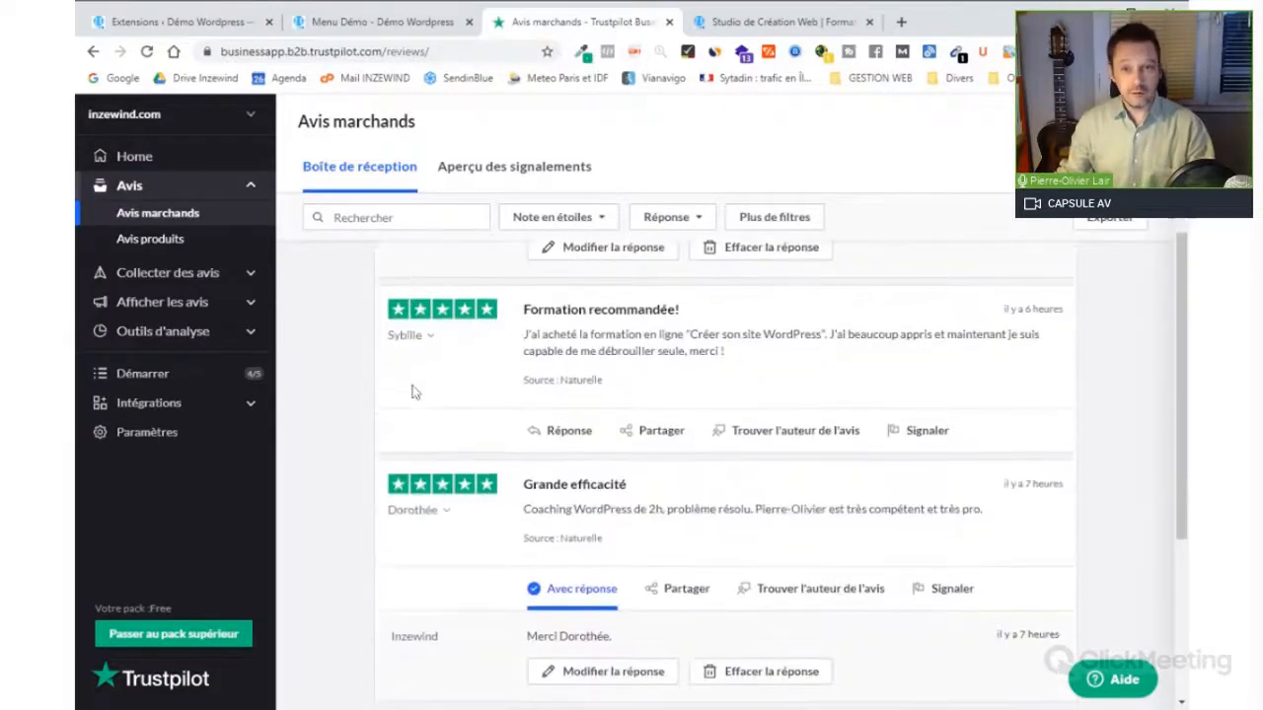
pyautogui.scroll(-3, 413, 395)
pyautogui.scroll(3, 405, 404)
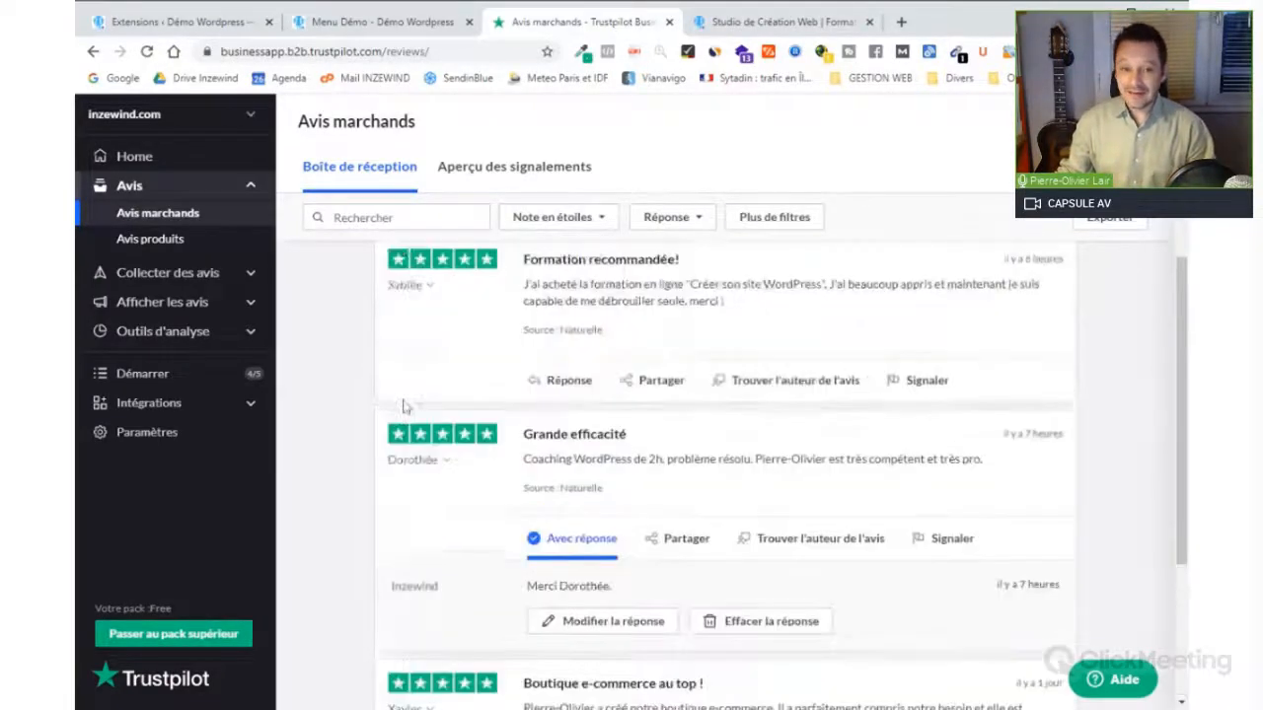
pyautogui.scroll(3, 405, 405)
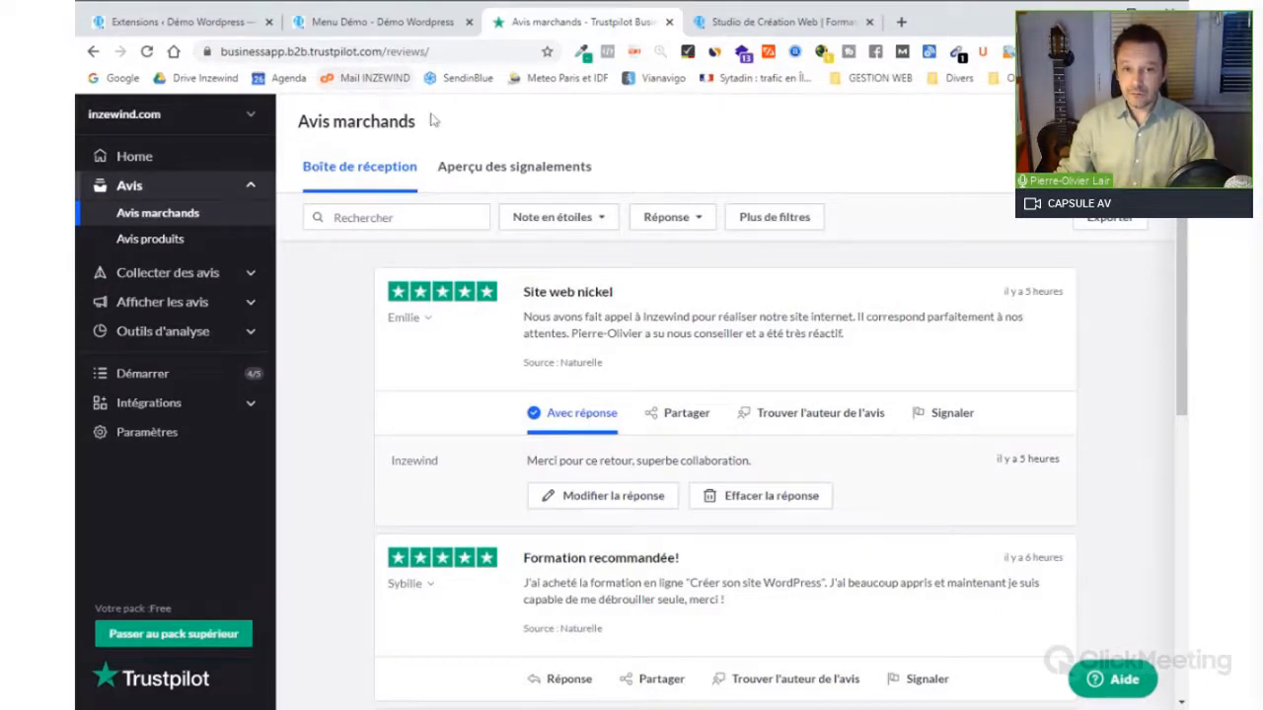
# - Open the RDV #040 page, "Le pouvoir des avis clients", from the Inzewind demo menu page
pyautogui.click(383, 22)
pyautogui.moveTo(1182, 537); pyautogui.dragTo(1187, 534)
pyautogui.scroll(-4, 1099, 529)
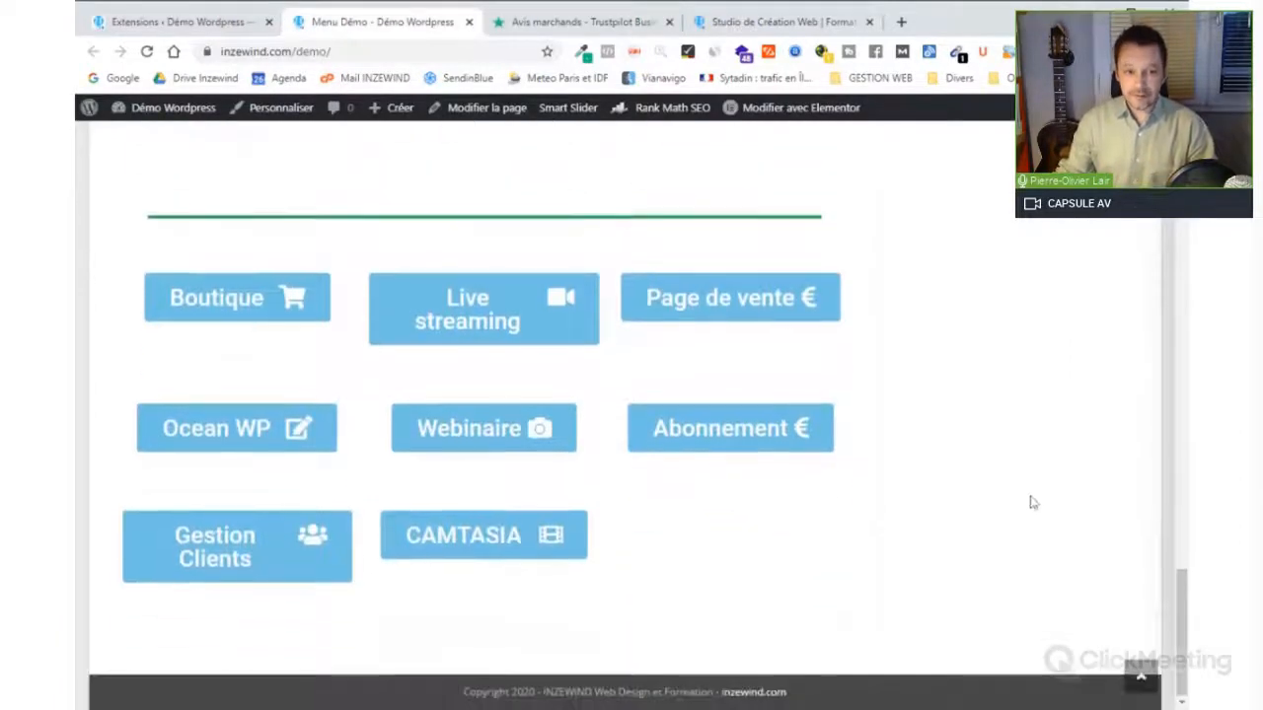
pyautogui.scroll(3, 1023, 497)
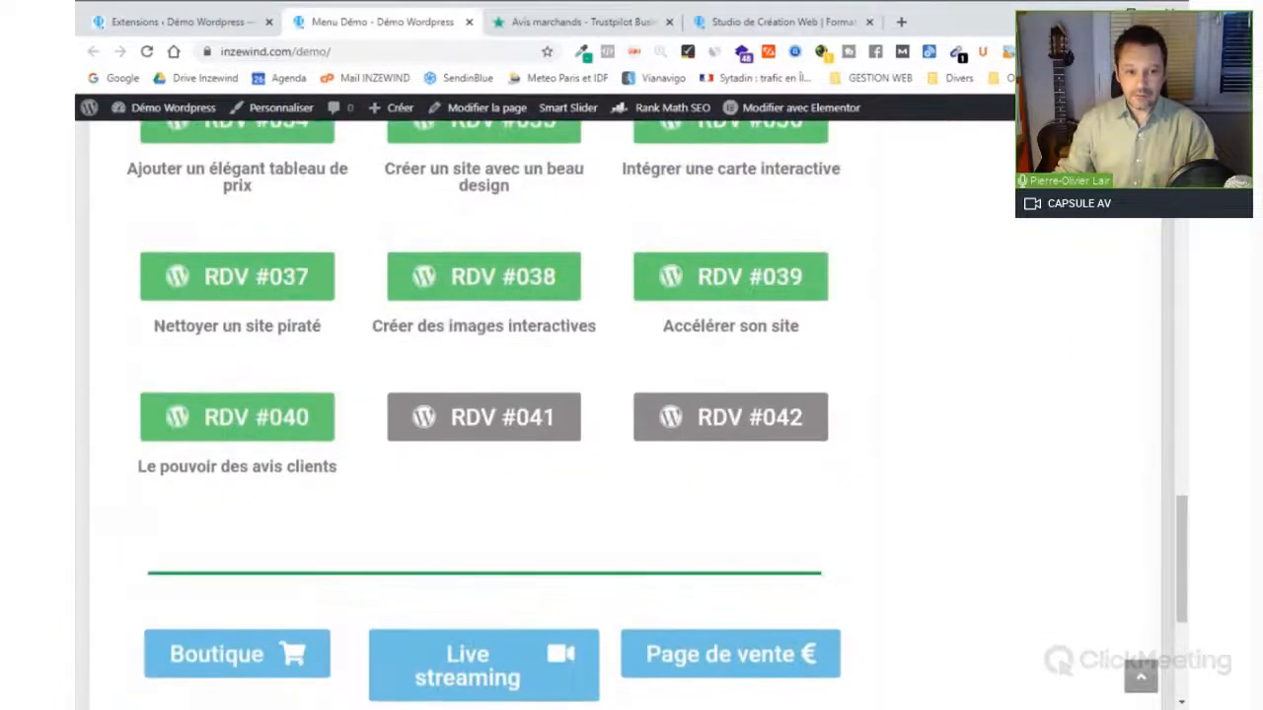
pyautogui.click(273, 418)
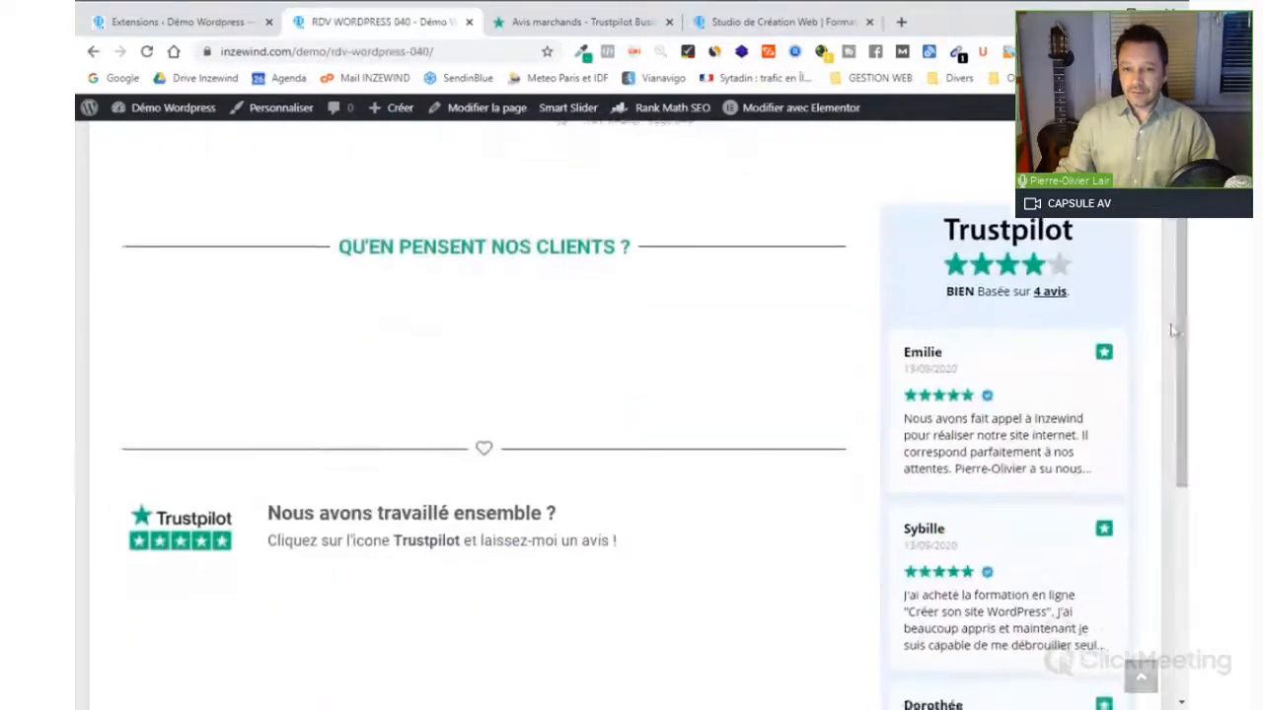
# - Examine the Trustpilot reviews sidebar, the empty client opinion section and the leave-a-review block on the RDV WORDPRESS 040 page
pyautogui.scroll(-3, 966, 371)
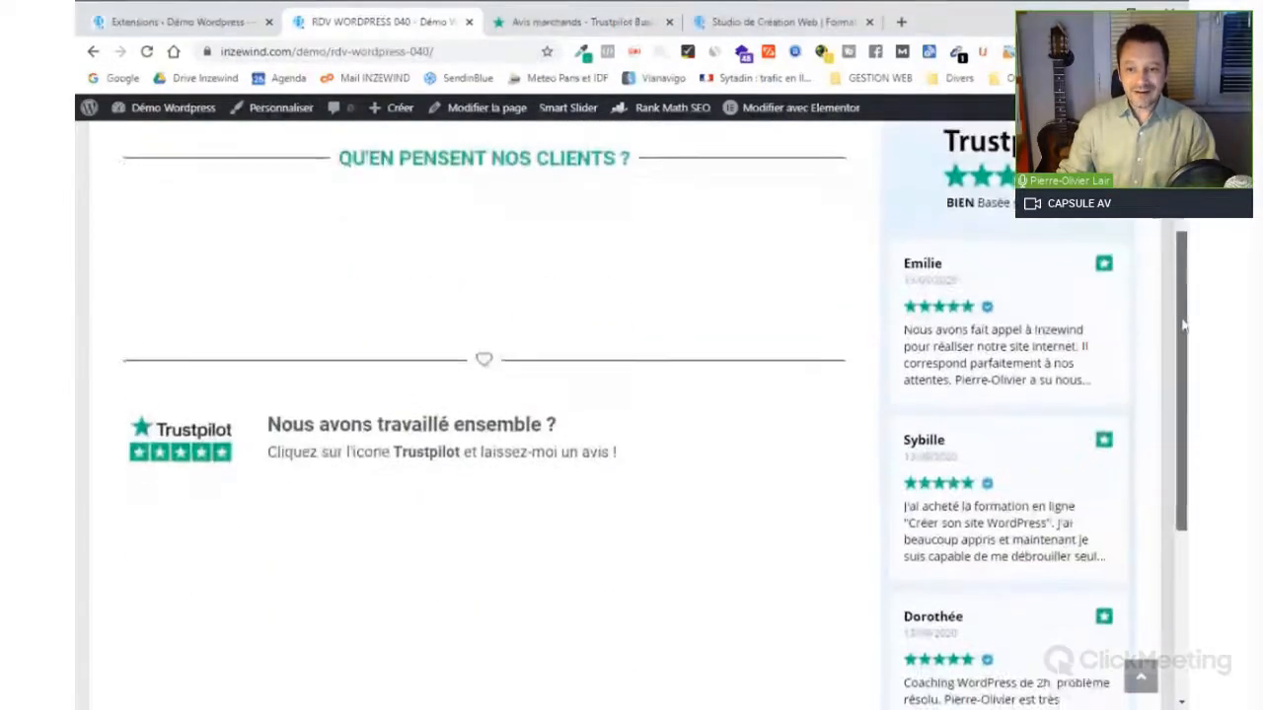
pyautogui.moveTo(1178, 404); pyautogui.dragTo(1172, 292)
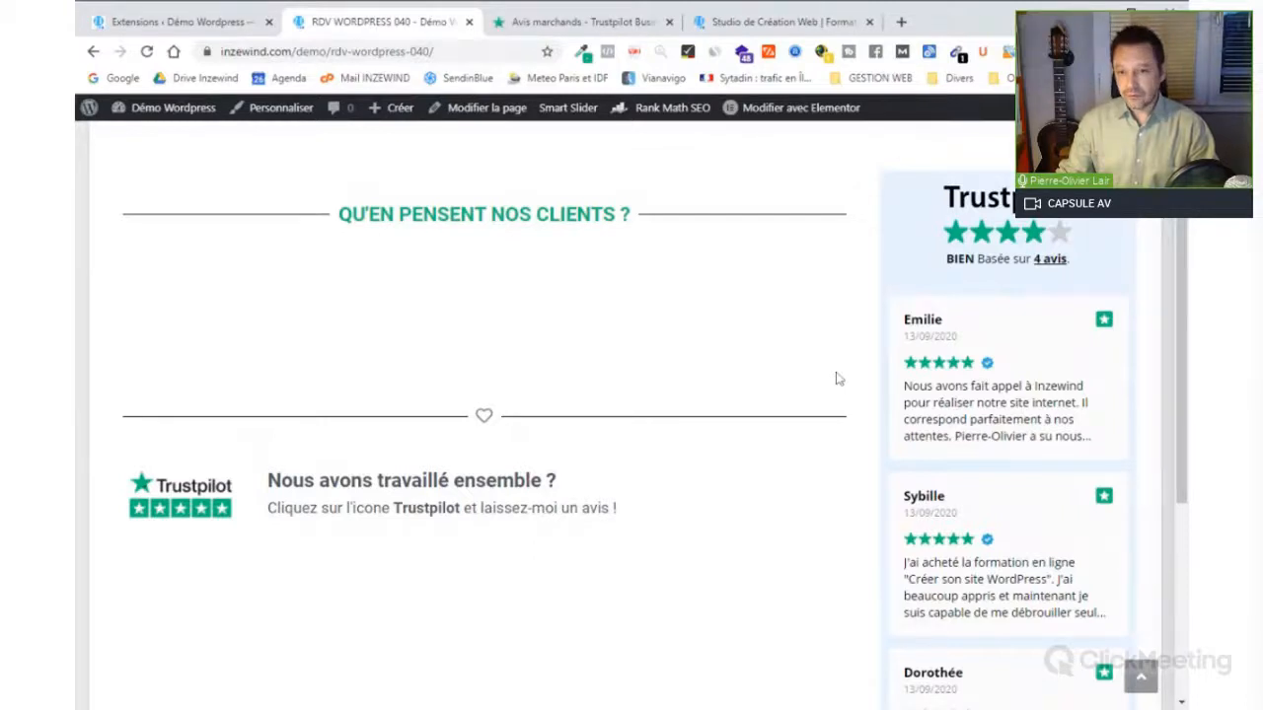
pyautogui.scroll(1, 1042, 415)
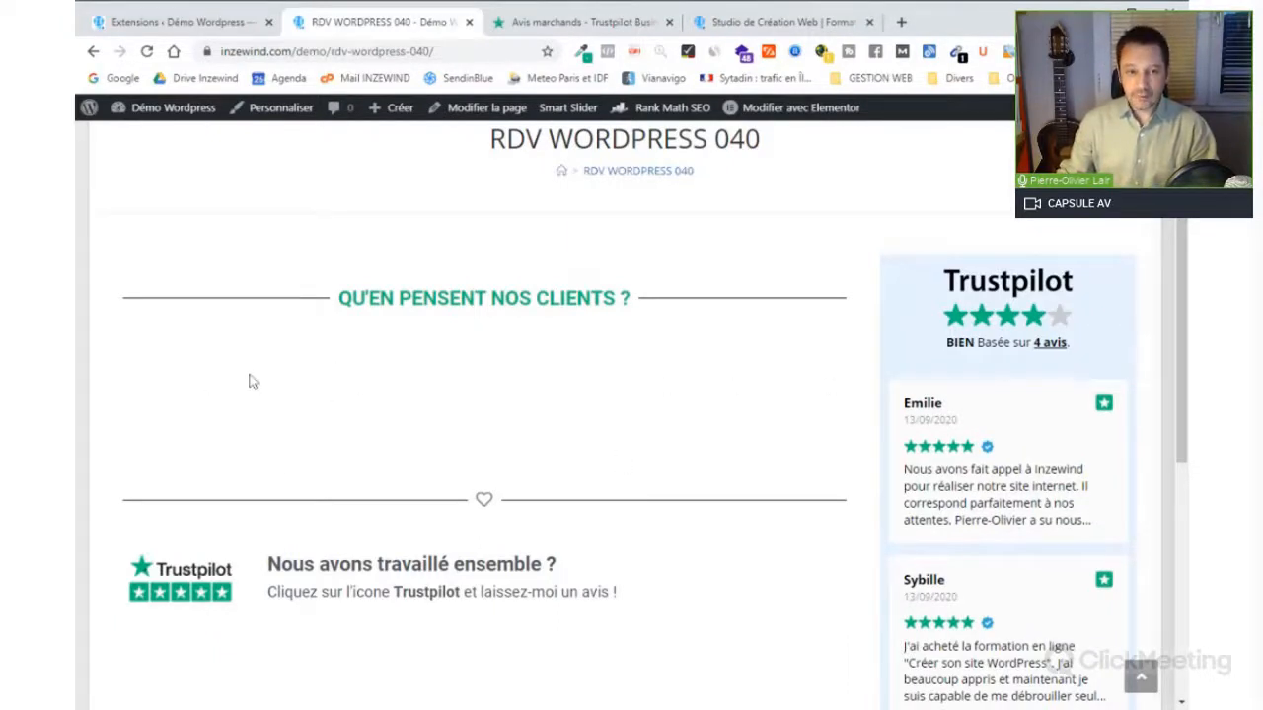
pyautogui.scroll(-1, 249, 382)
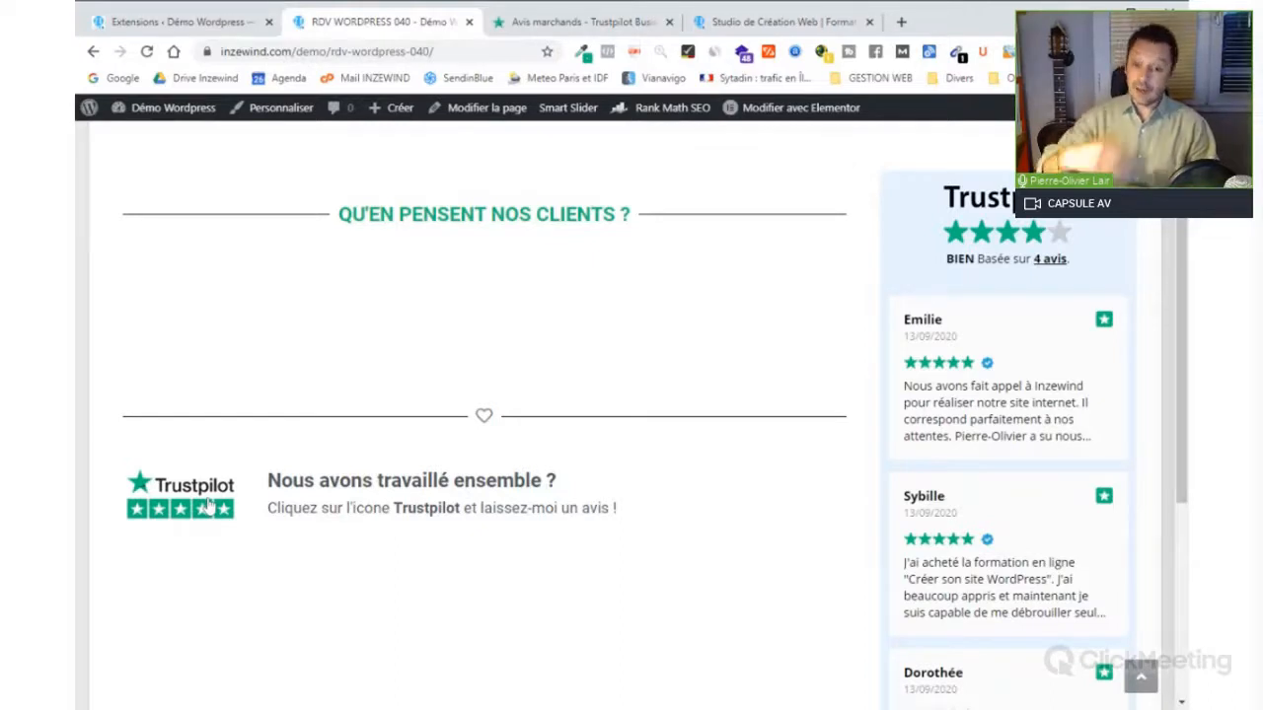
# - Locate the Widgets for Trustpilot Reviews plugin among the installed WordPress extensions and open its settings
pyautogui.click(200, 27)
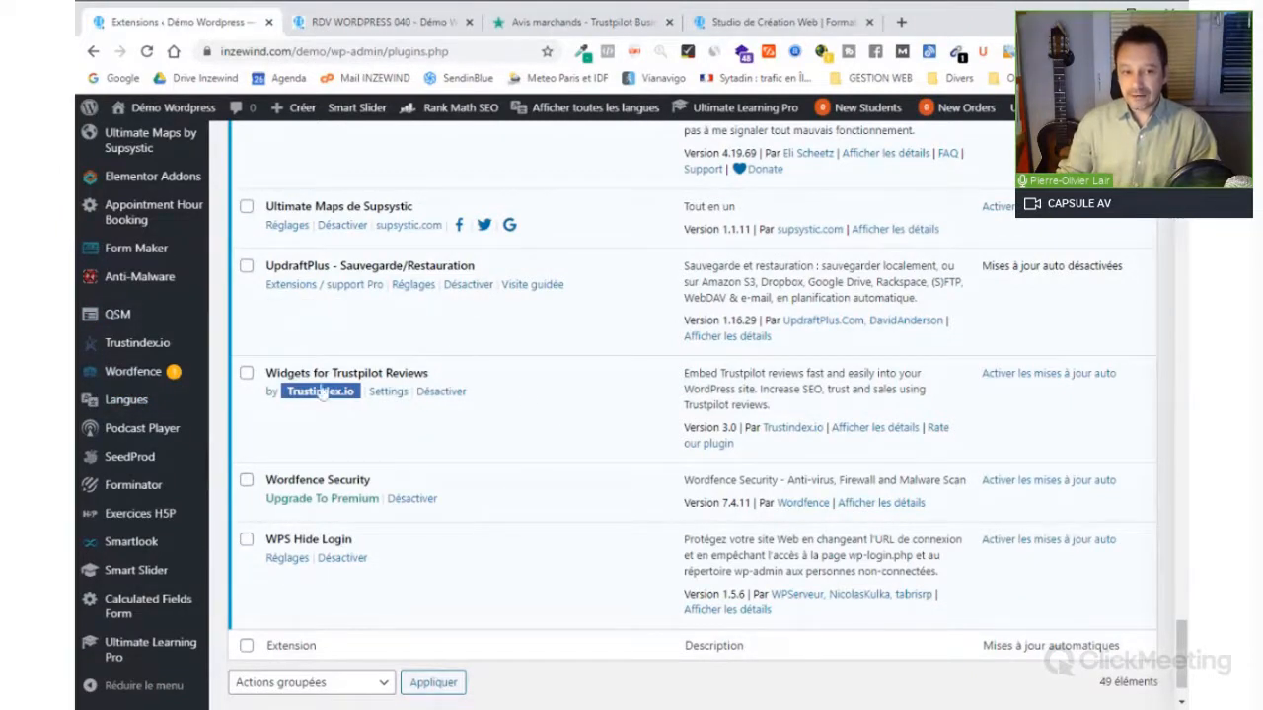
pyautogui.moveTo(265, 373); pyautogui.dragTo(470, 390)
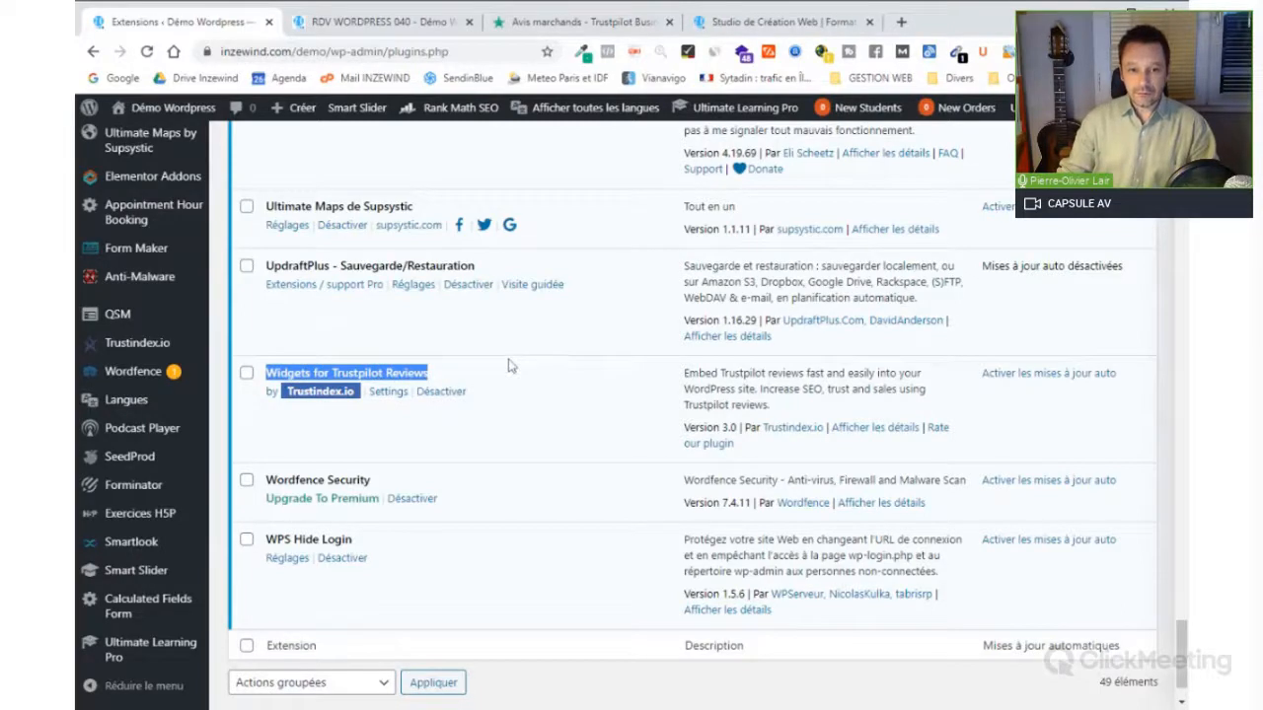
pyautogui.click(463, 422)
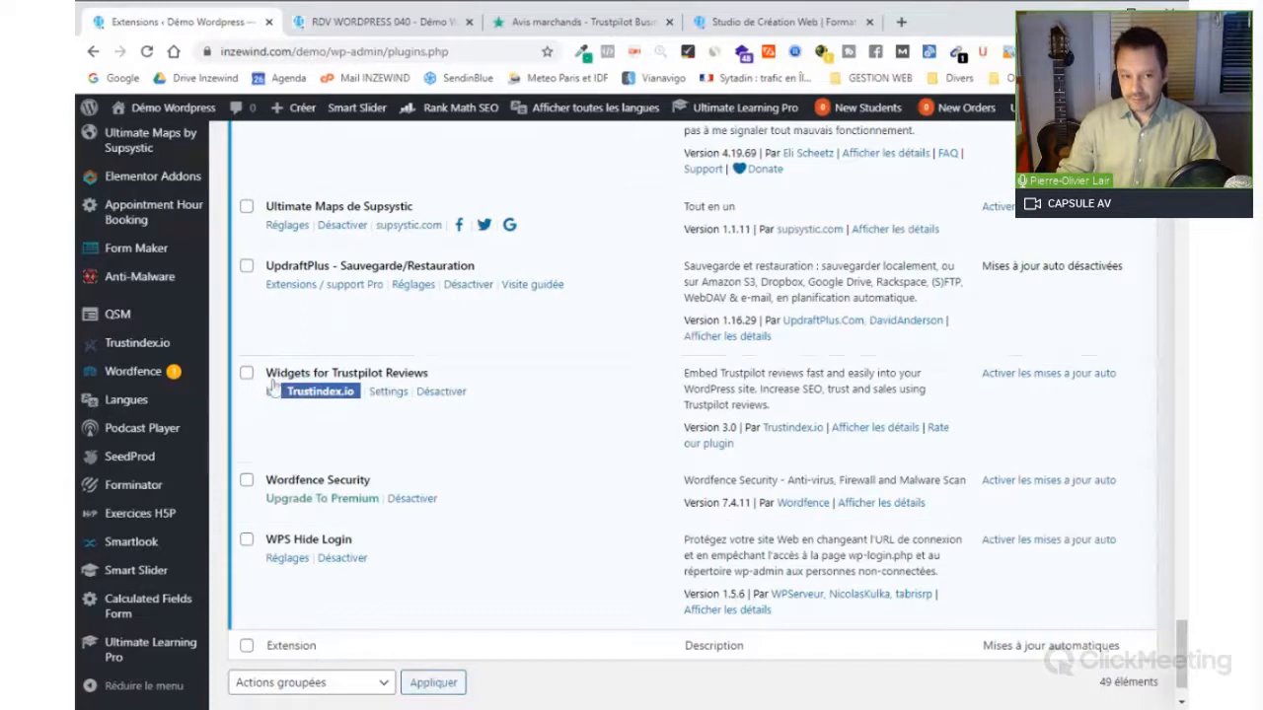
pyautogui.click(388, 392)
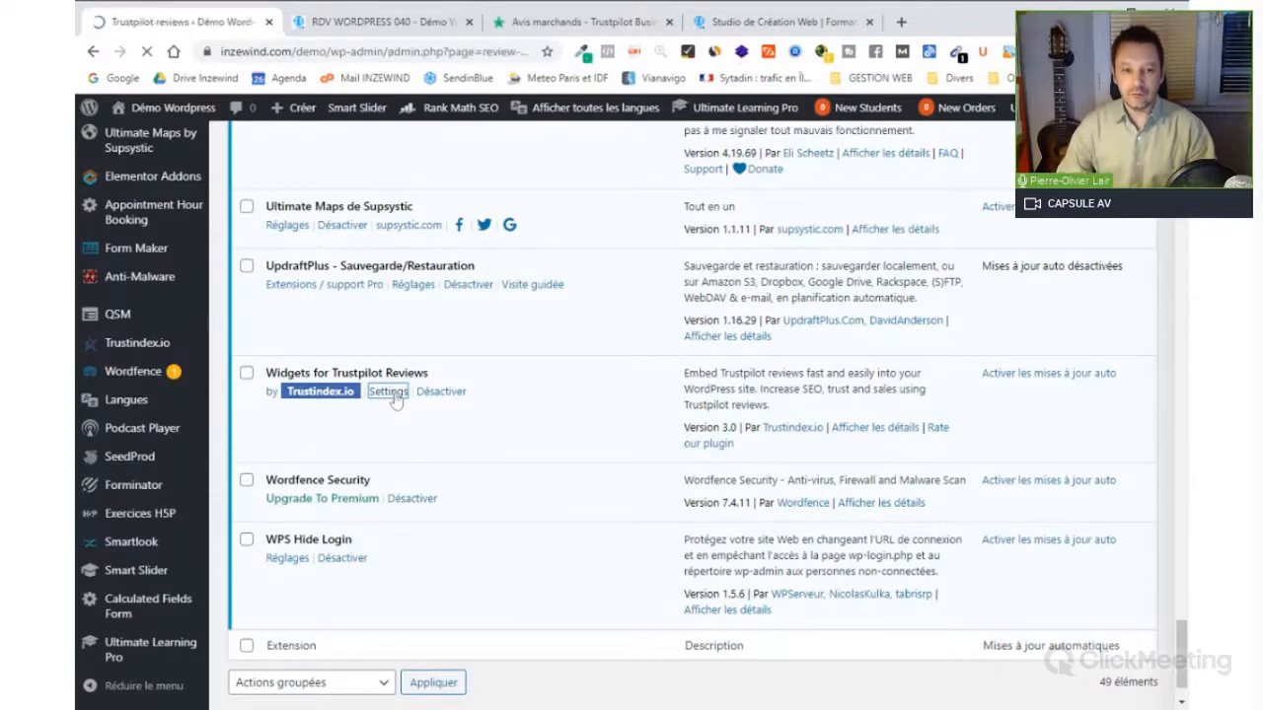
# - Disconnect the linked Inzewind Trustpilot page from the review widget plugin
pyautogui.scroll(-3, 418, 394)
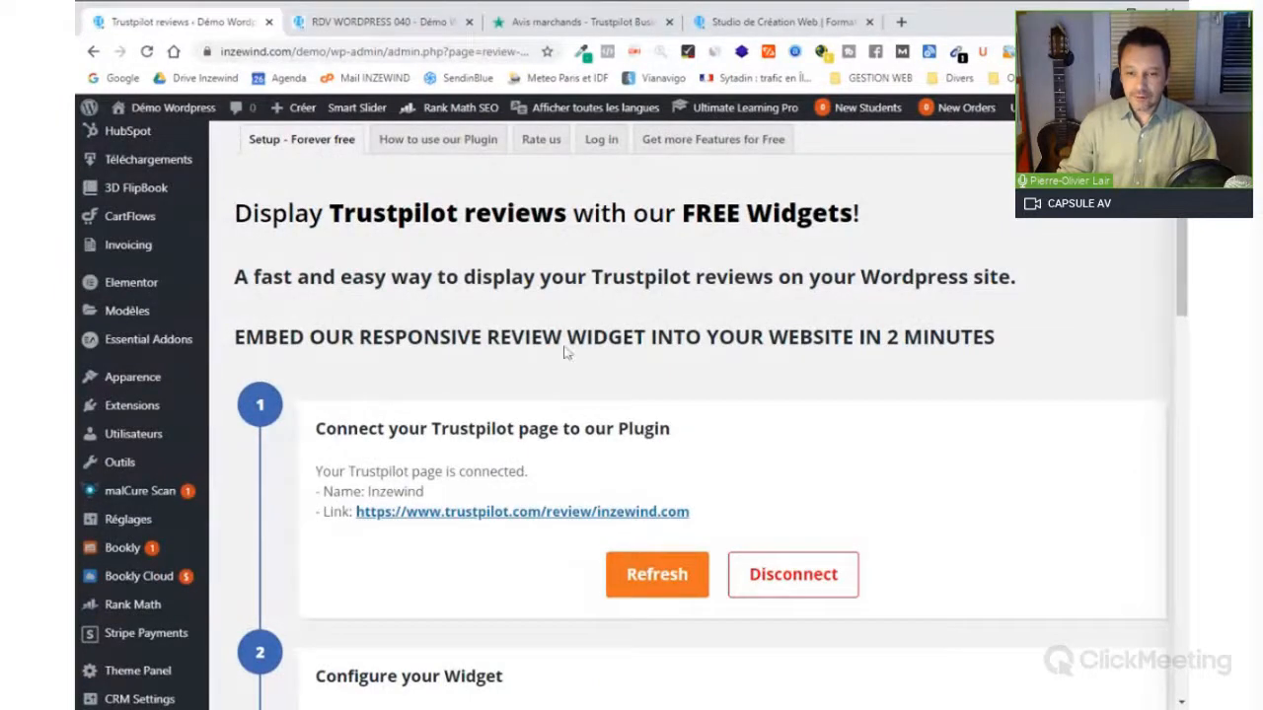
pyautogui.click(786, 586)
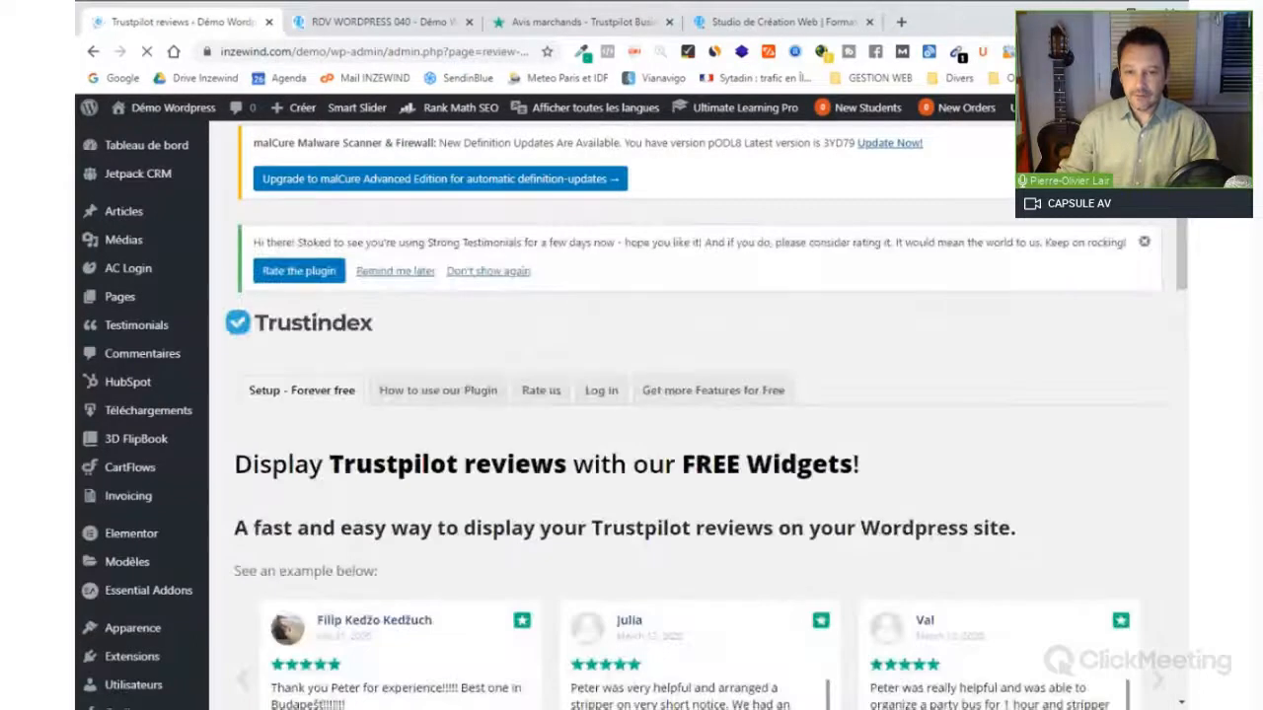
pyautogui.scroll(-2, 1157, 246)
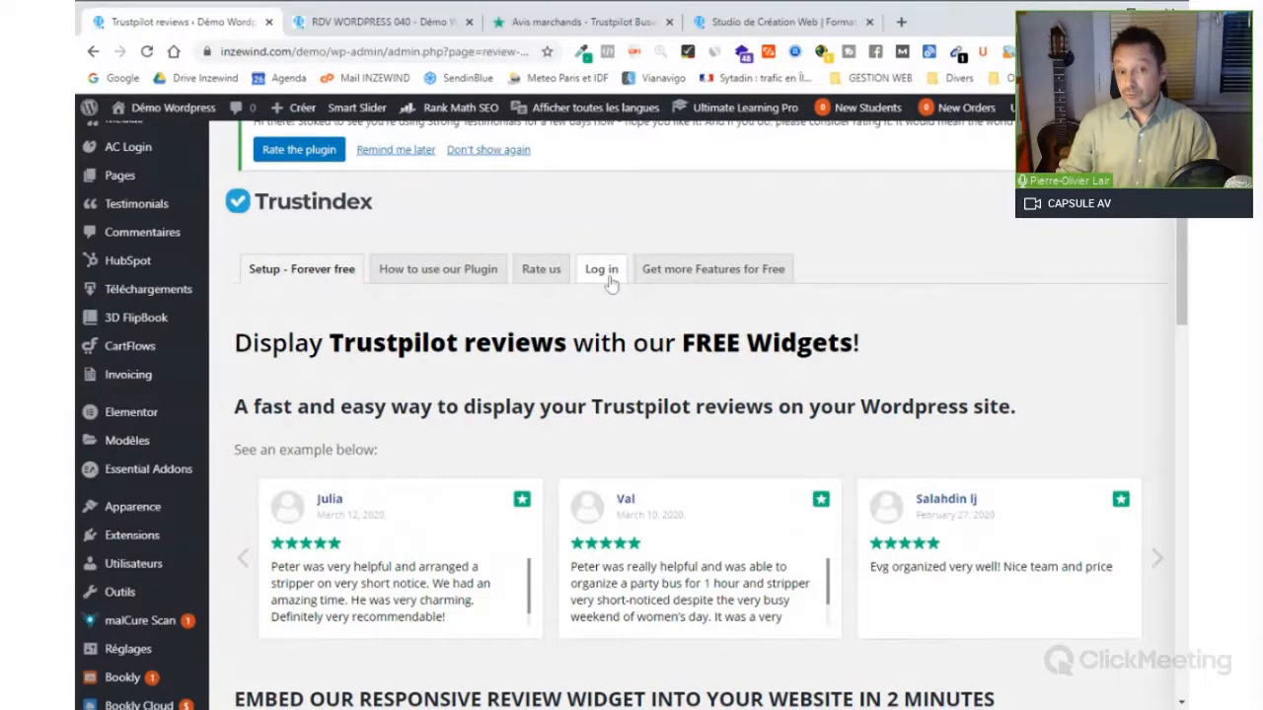
# - Search for inzewind in the plugin's setup, select the Inzewind Trustpilot page and connect it
pyautogui.scroll(-5, 610, 284)
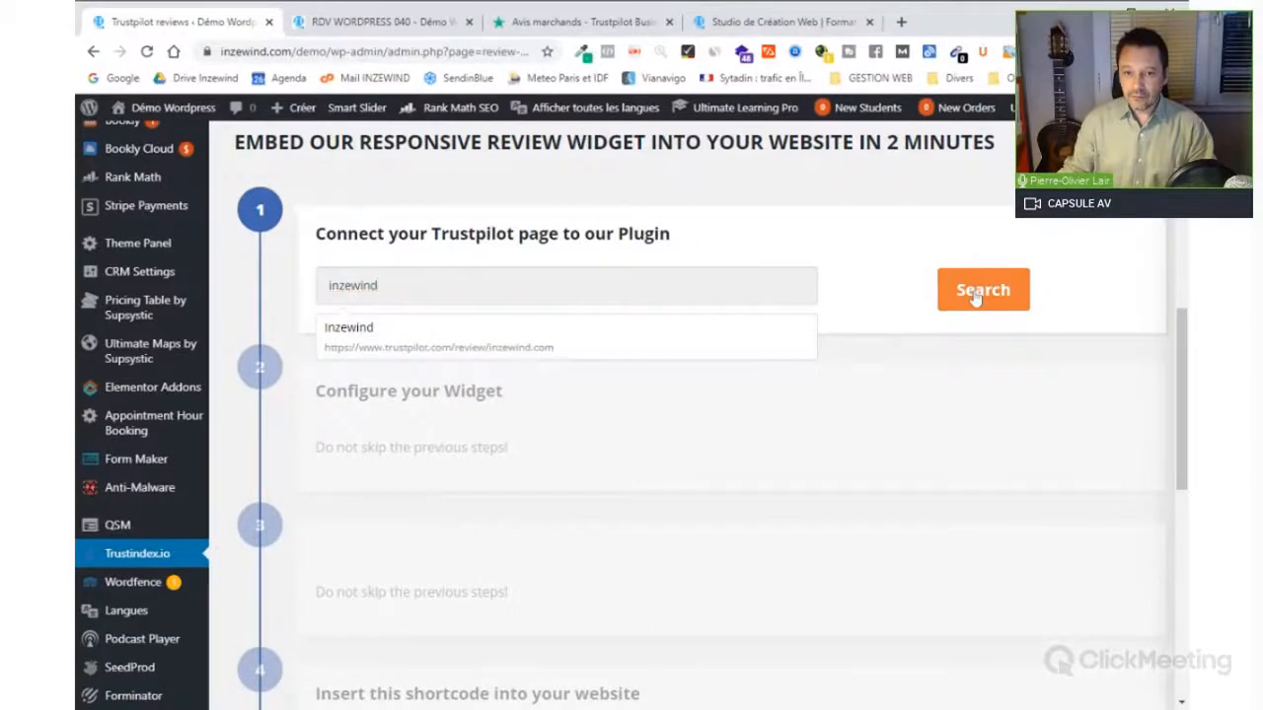
pyautogui.click(975, 298)
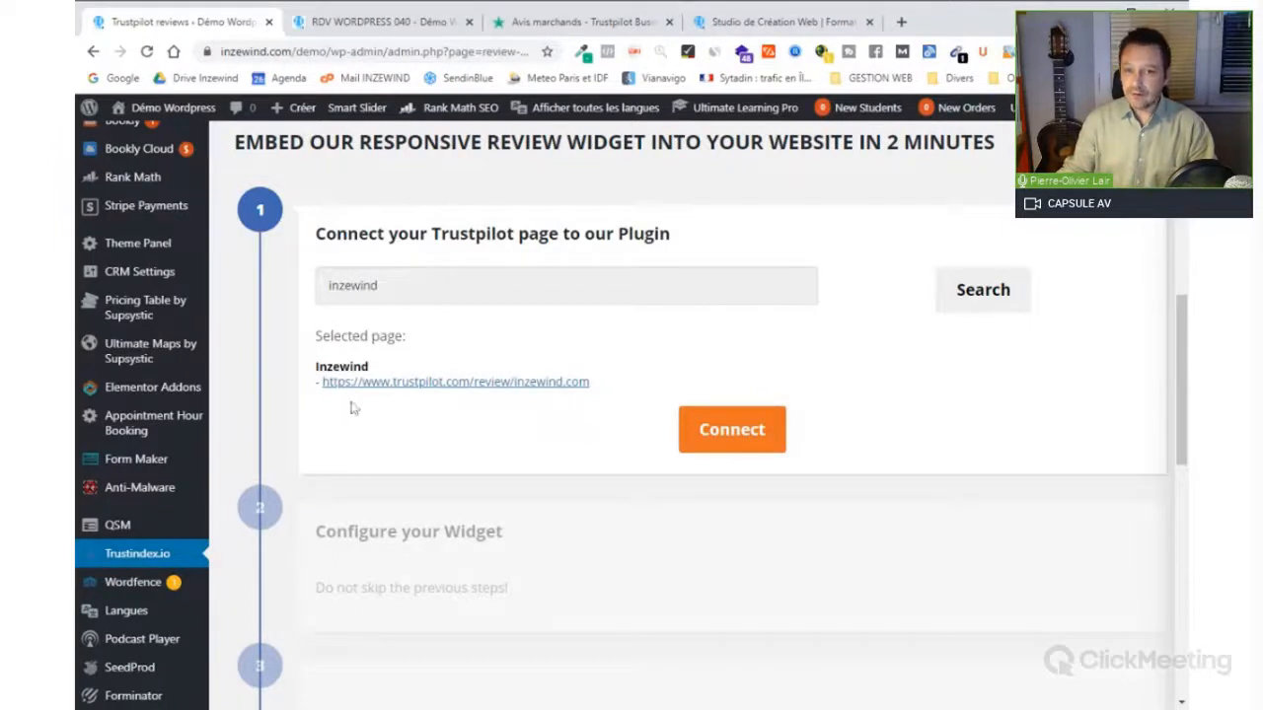
pyautogui.click(750, 440)
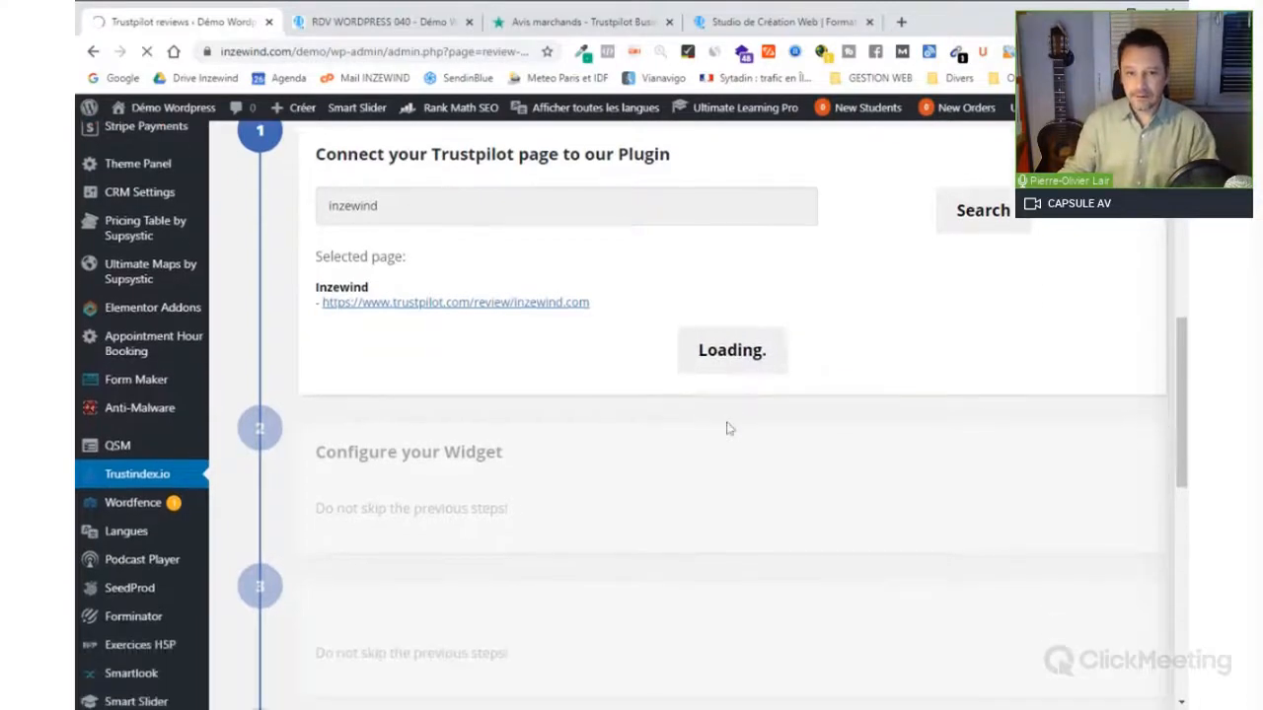
# - Review the widget's template, style, rating filter, language, date format and other display settings, down to its preview
pyautogui.scroll(-3, 730, 419)
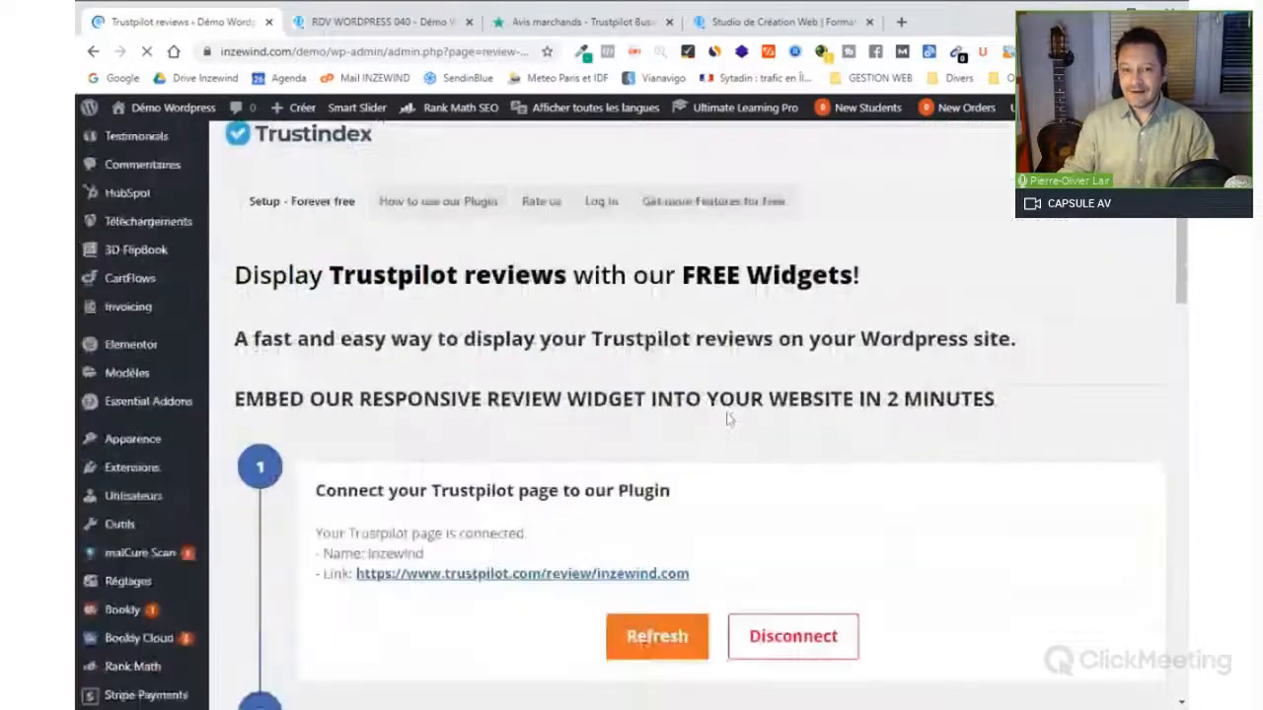
pyautogui.scroll(-2, 732, 414)
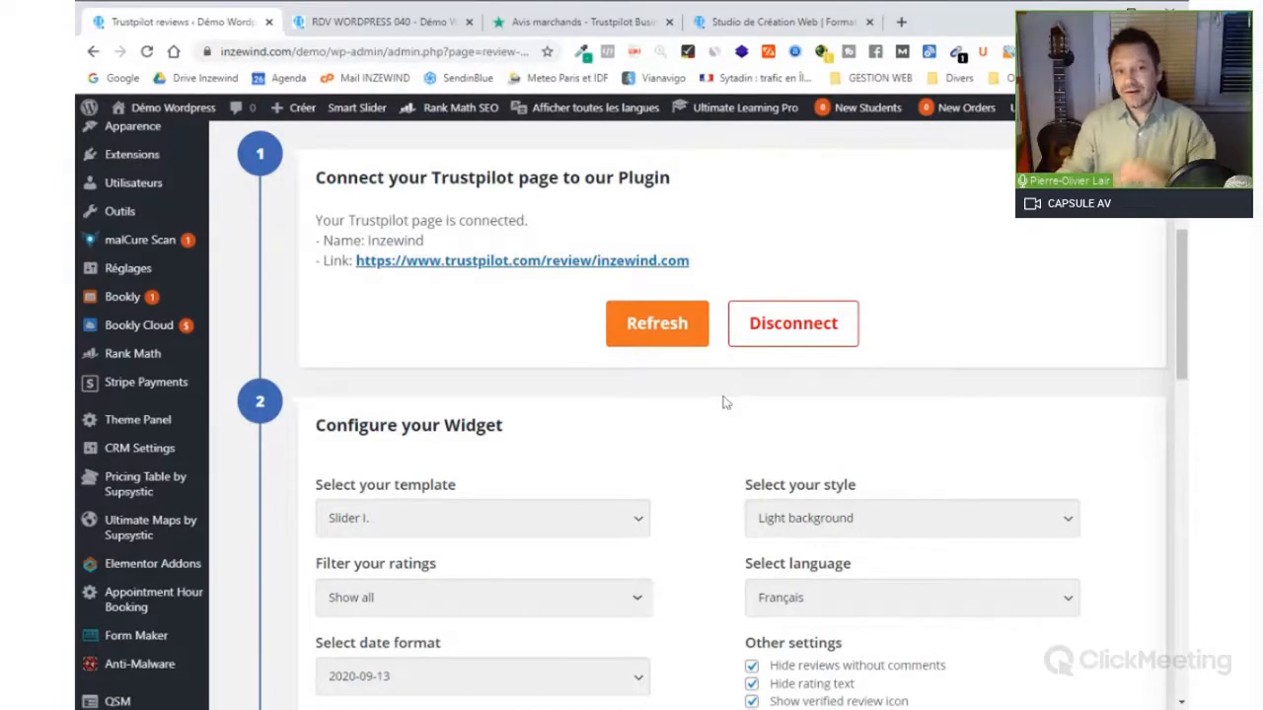
pyautogui.scroll(-1, 691, 406)
pyautogui.scroll(-1, 619, 415)
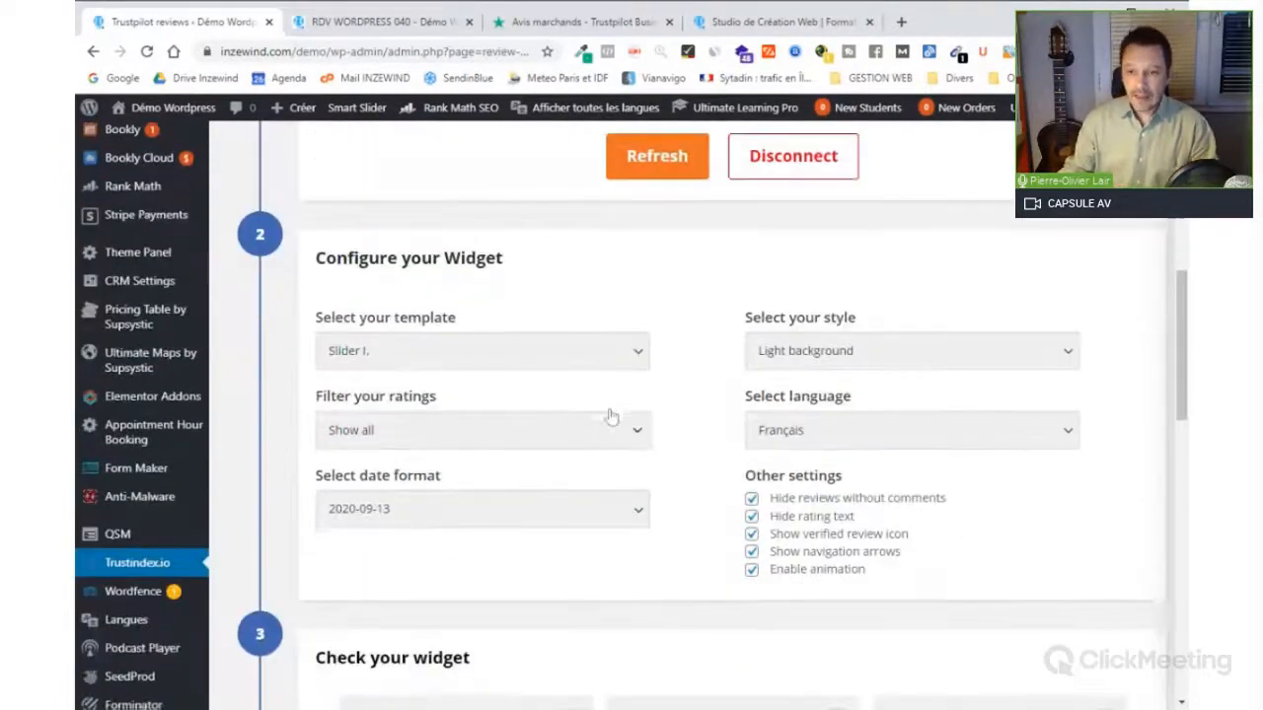
pyautogui.moveTo(1183, 318)
pyautogui.mouseDown()
pyautogui.moveTo(1184, 281)
pyautogui.moveTo(1183, 330)
pyautogui.mouseUp()
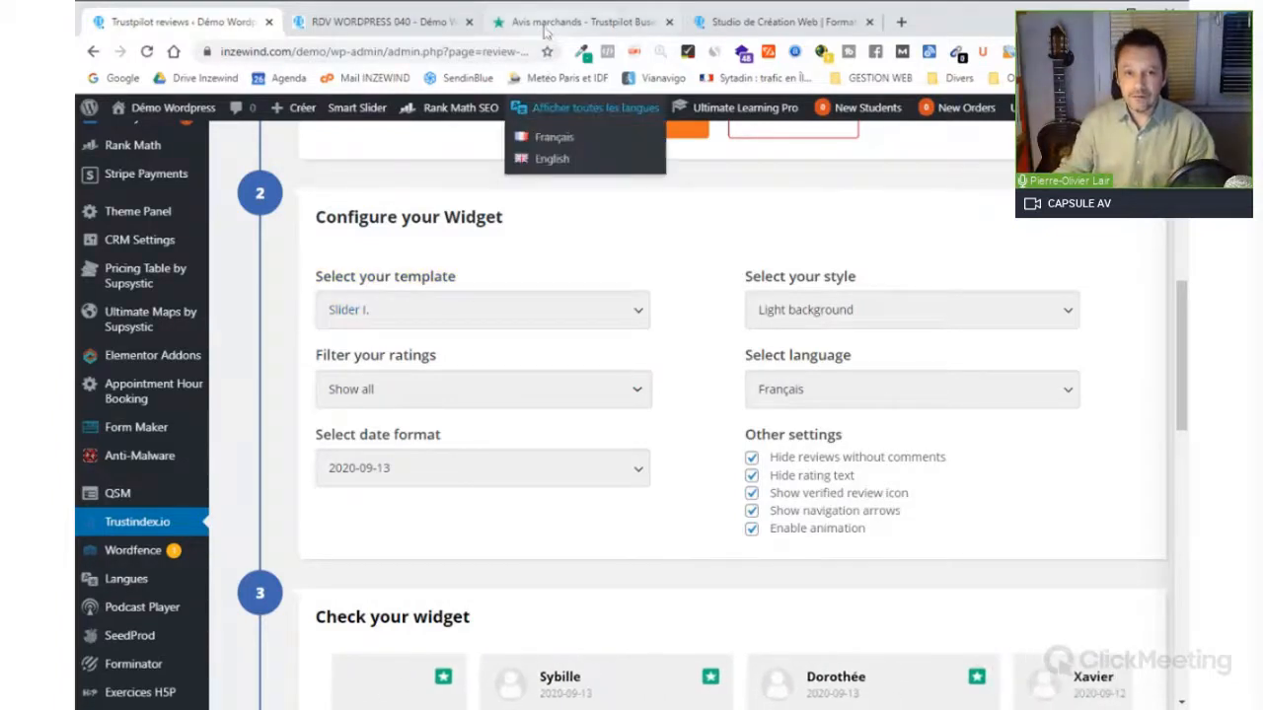
# - Examine the Trustpilot review widget and review invitation on the RDV WORDPRESS 040 page alongside the plugin's widget settings
pyautogui.click(395, 22)
pyautogui.moveTo(1180, 293)
pyautogui.mouseDown()
pyautogui.moveTo(1181, 277)
pyautogui.moveTo(1180, 301)
pyautogui.mouseUp()
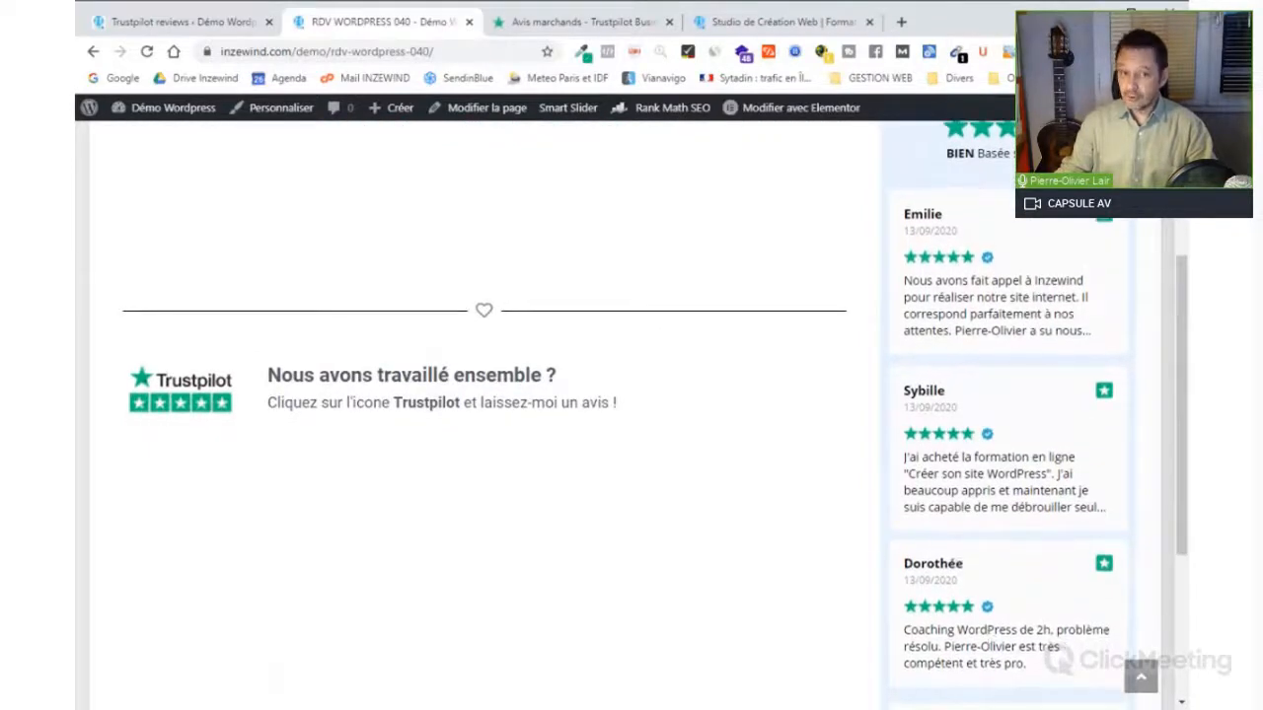
pyautogui.click(157, 22)
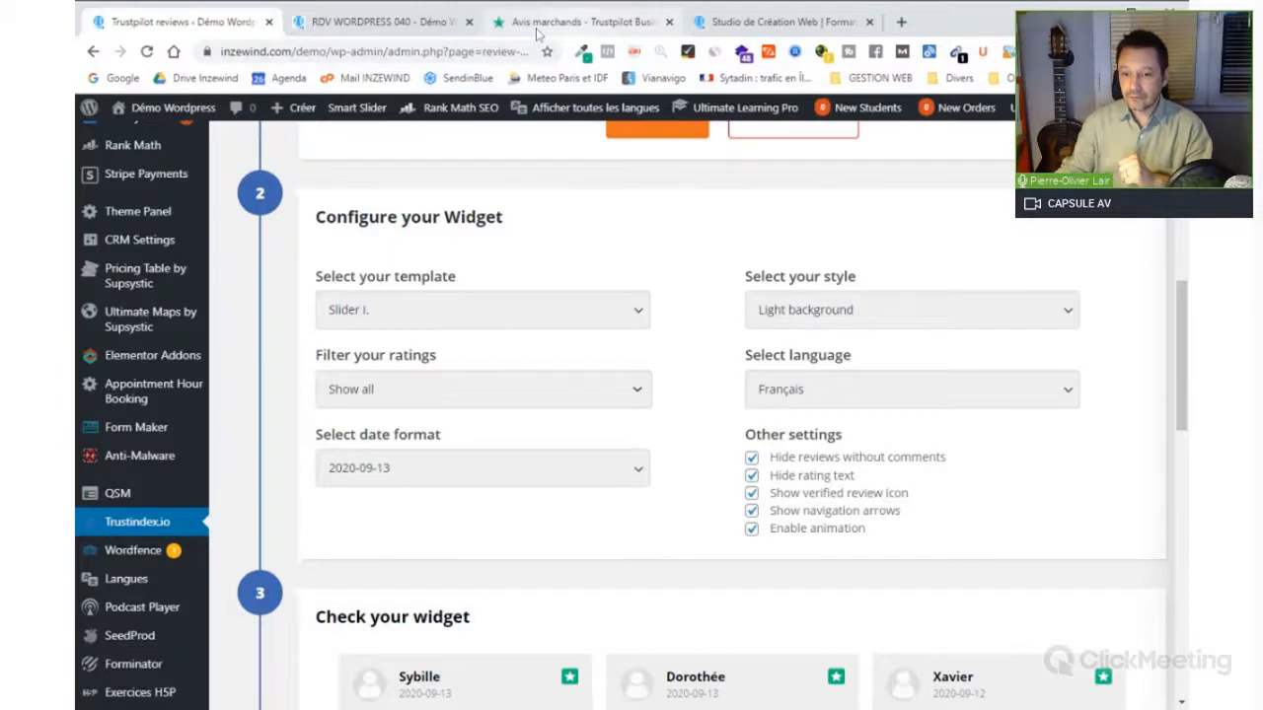
pyautogui.click(385, 22)
pyautogui.moveTo(1181, 422); pyautogui.dragTo(1169, 512)
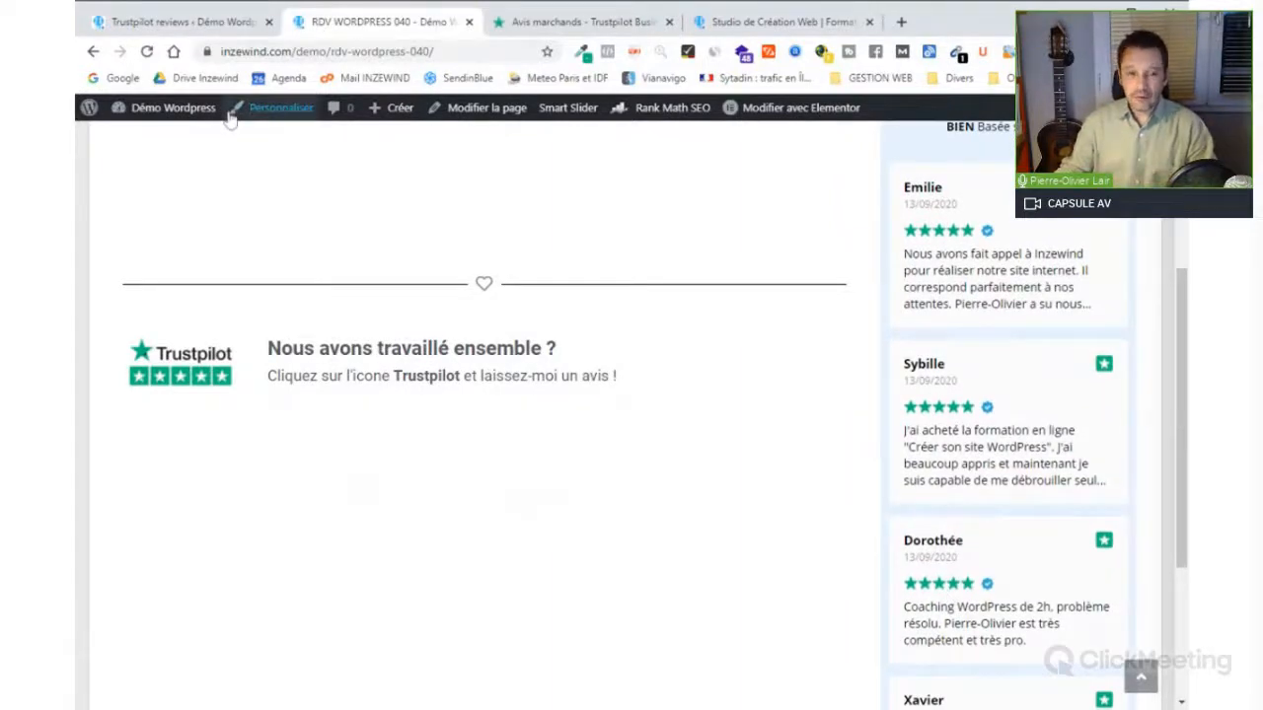
# - Set the widget's template to Slider II. in the Trustpilot plugin settings and check its preview
pyautogui.click(200, 22)
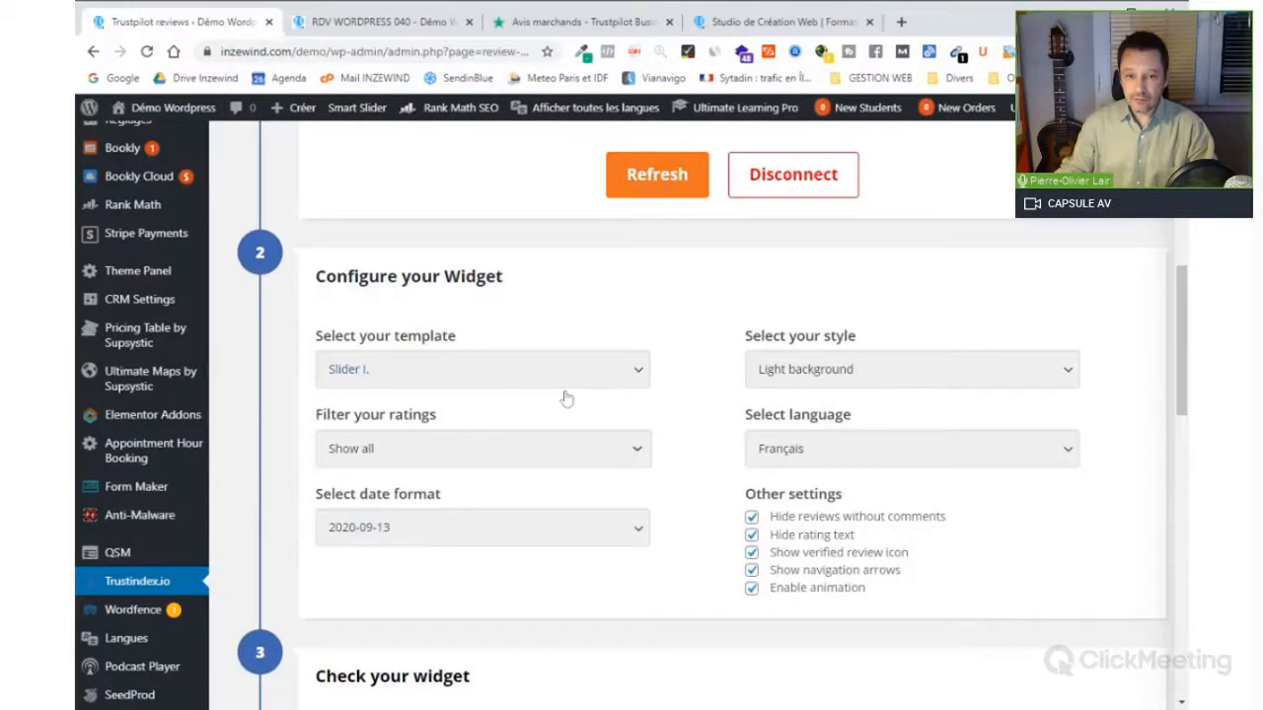
pyautogui.scroll(-3, 566, 398)
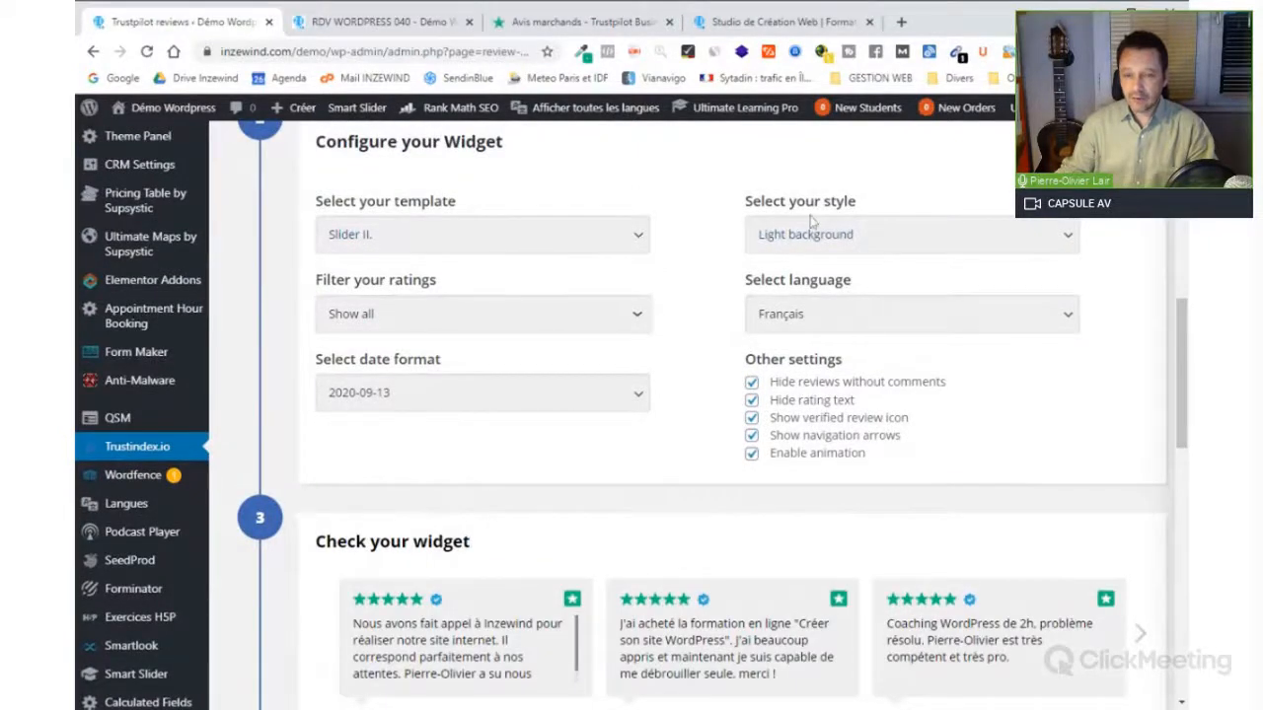
pyautogui.moveTo(1180, 332); pyautogui.dragTo(1178, 383)
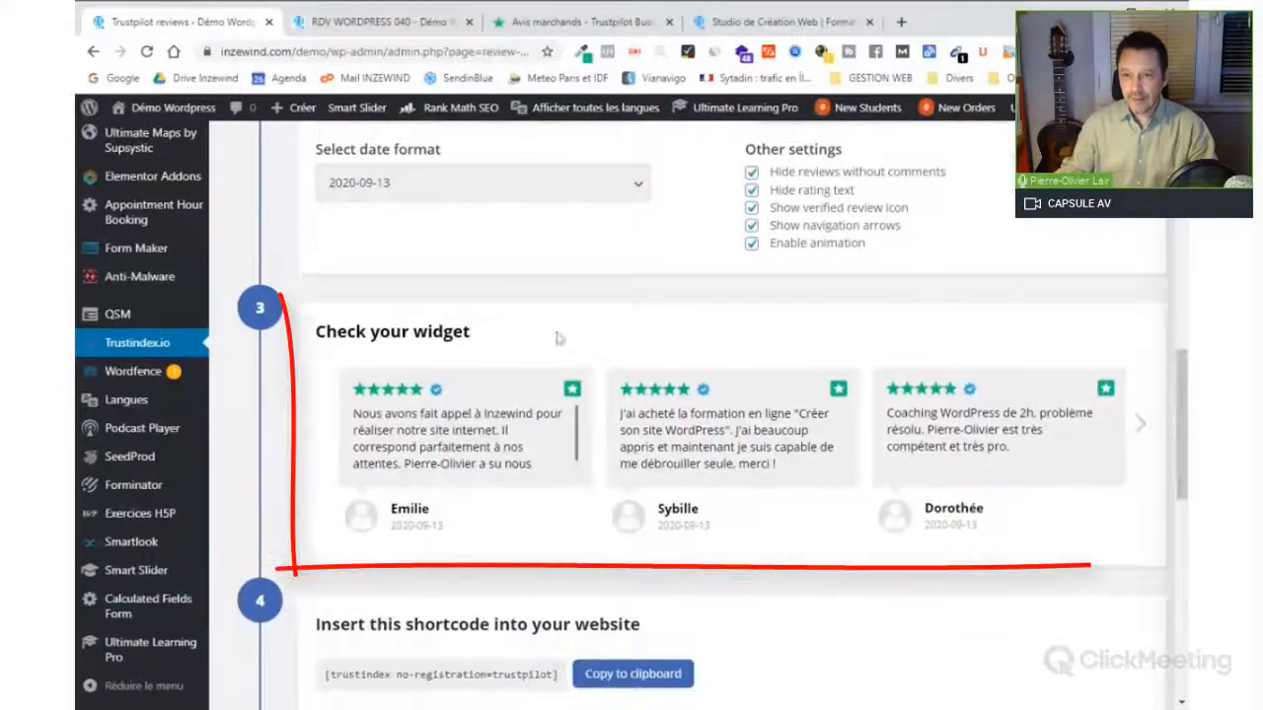
pyautogui.scroll(3, 1085, 330)
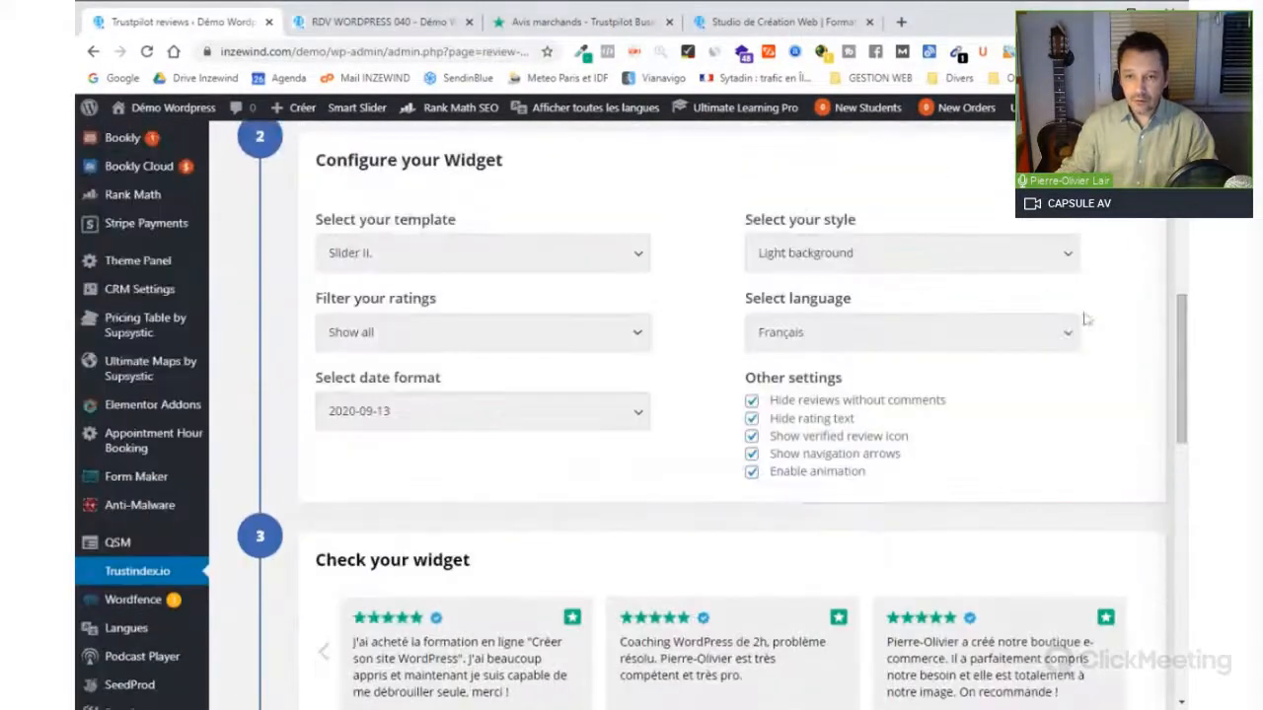
# - Change the widget's style to Dark border and check the review cards in its preview
pyautogui.click(1070, 261)
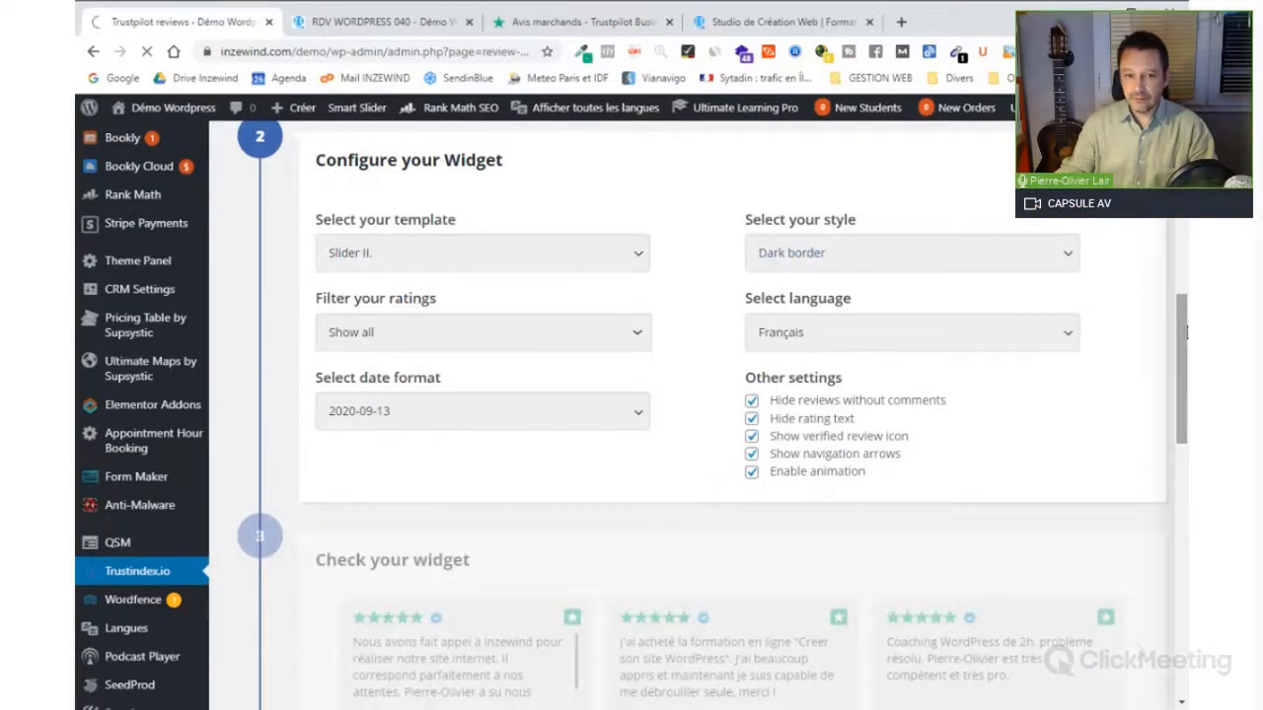
pyautogui.scroll(-2, 1187, 334)
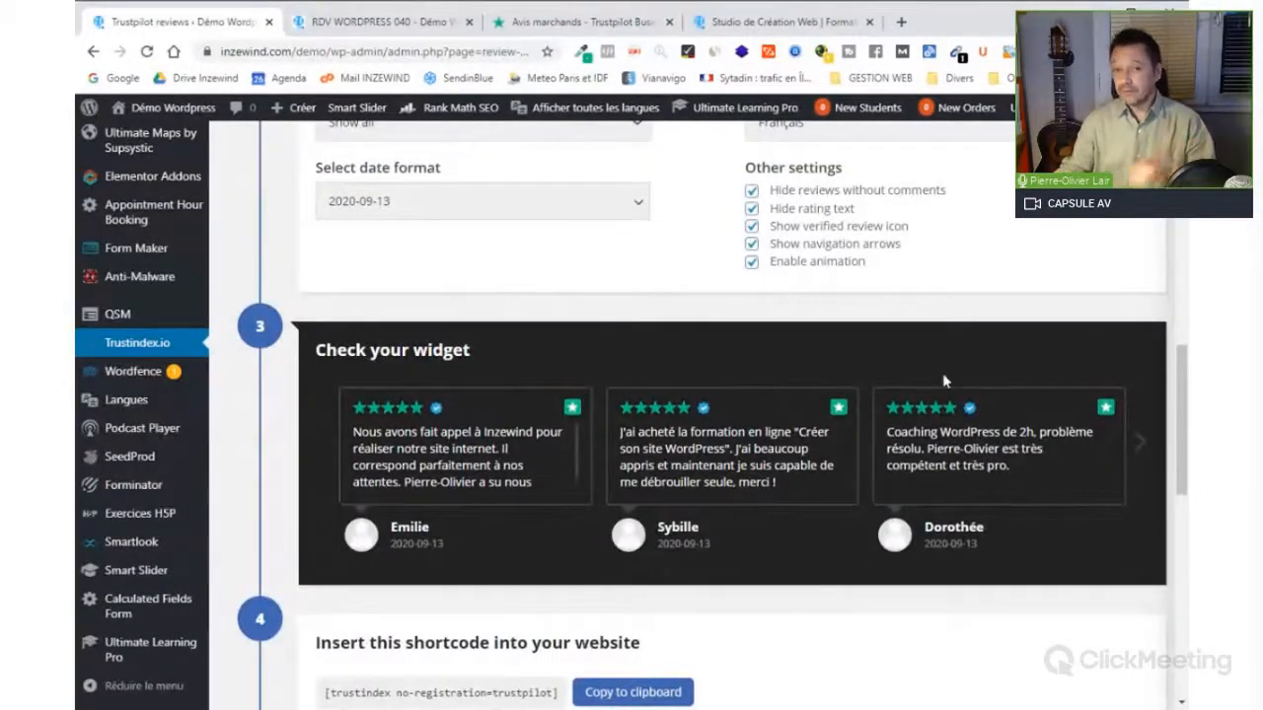
pyautogui.scroll(1, 1184, 370)
pyautogui.moveTo(1184, 369); pyautogui.dragTo(1185, 333)
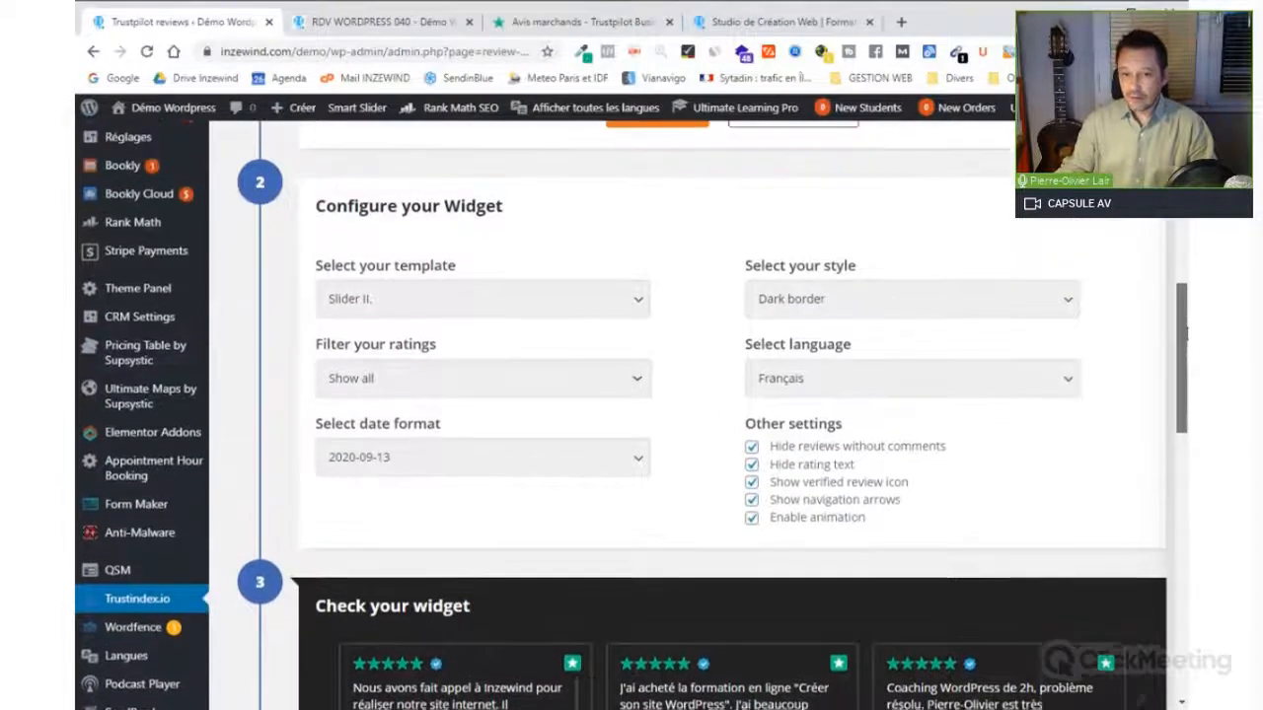
# - Turn off Hide reviews without comments in the widget's other settings, leaving Show verified review icon enabled
pyautogui.moveTo(1185, 333); pyautogui.dragTo(1186, 371)
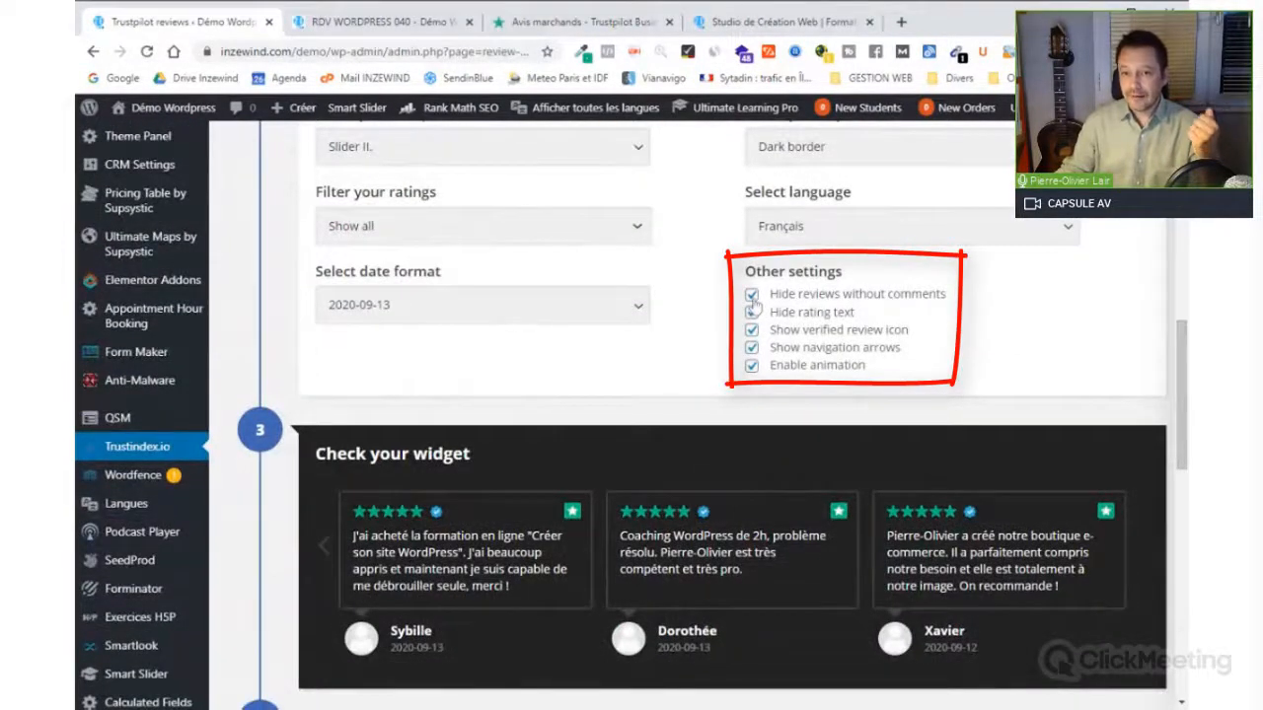
pyautogui.click(868, 295)
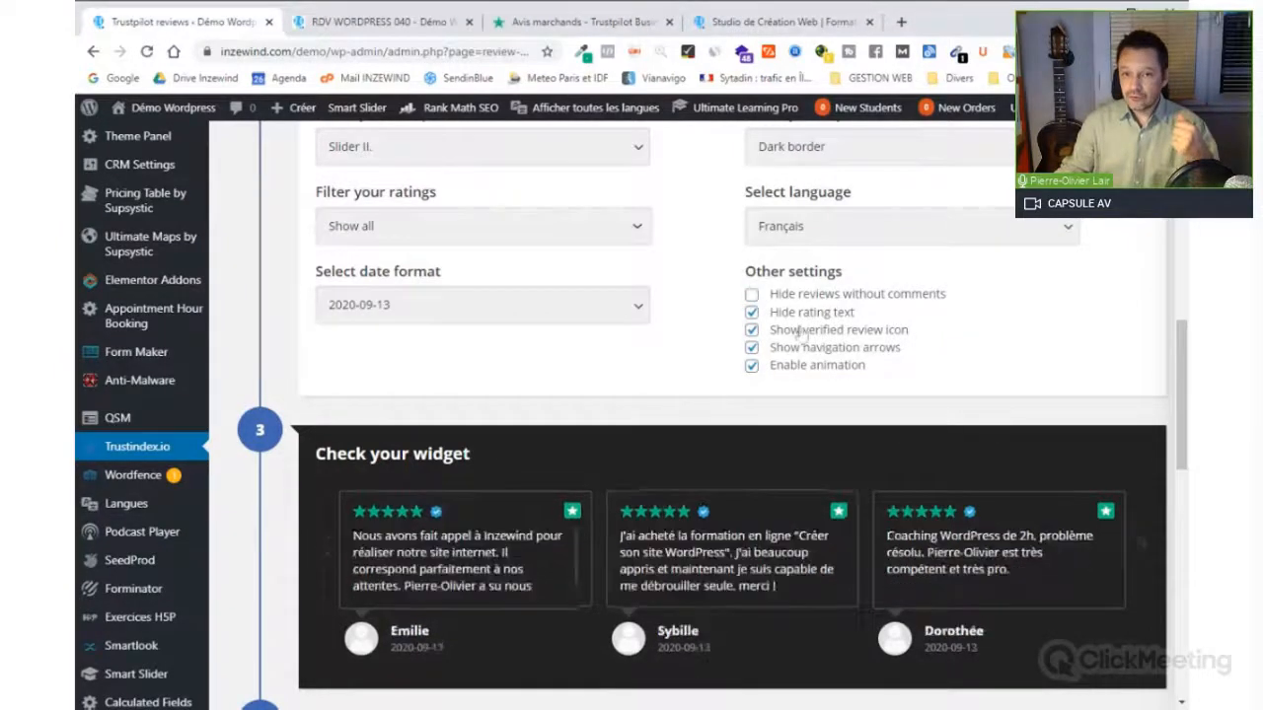
pyautogui.click(753, 329)
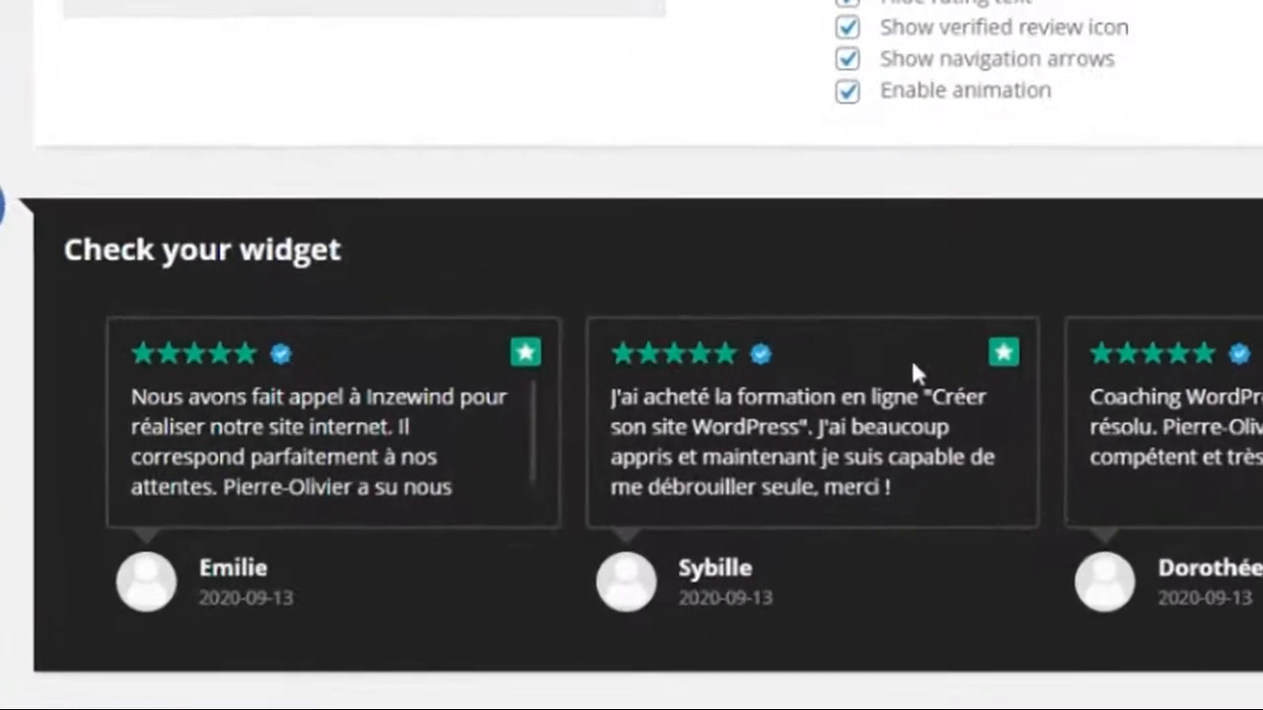
pyautogui.moveTo(438, 513)
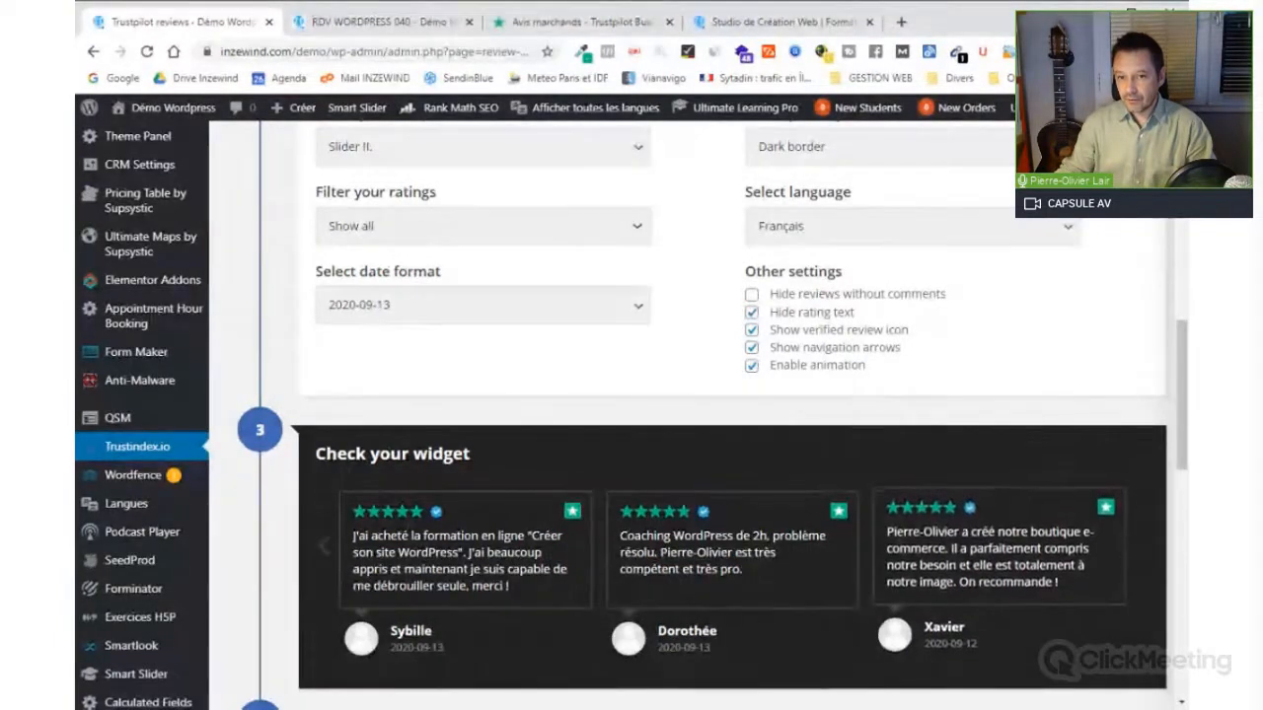
pyautogui.scroll(1, 856, 395)
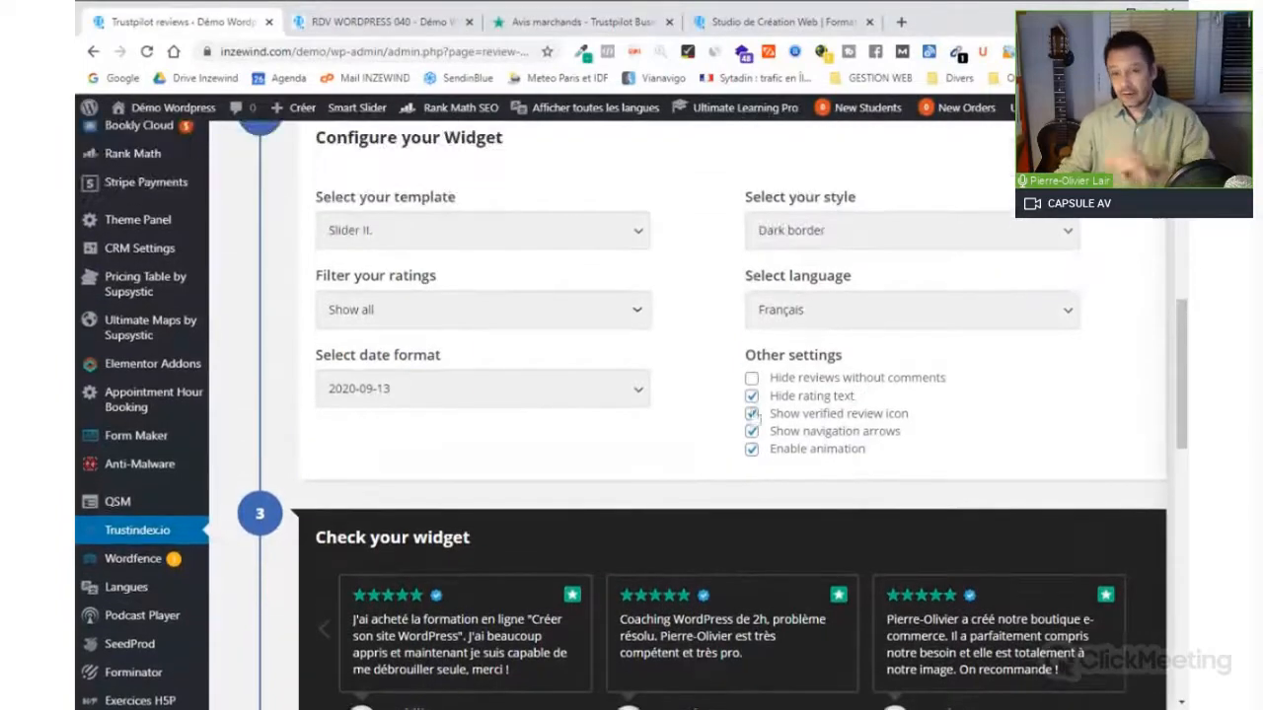
# - Set the widget's date format to 13/09/2020 and keep its rating filter on Show all
pyautogui.scroll(1, 809, 432)
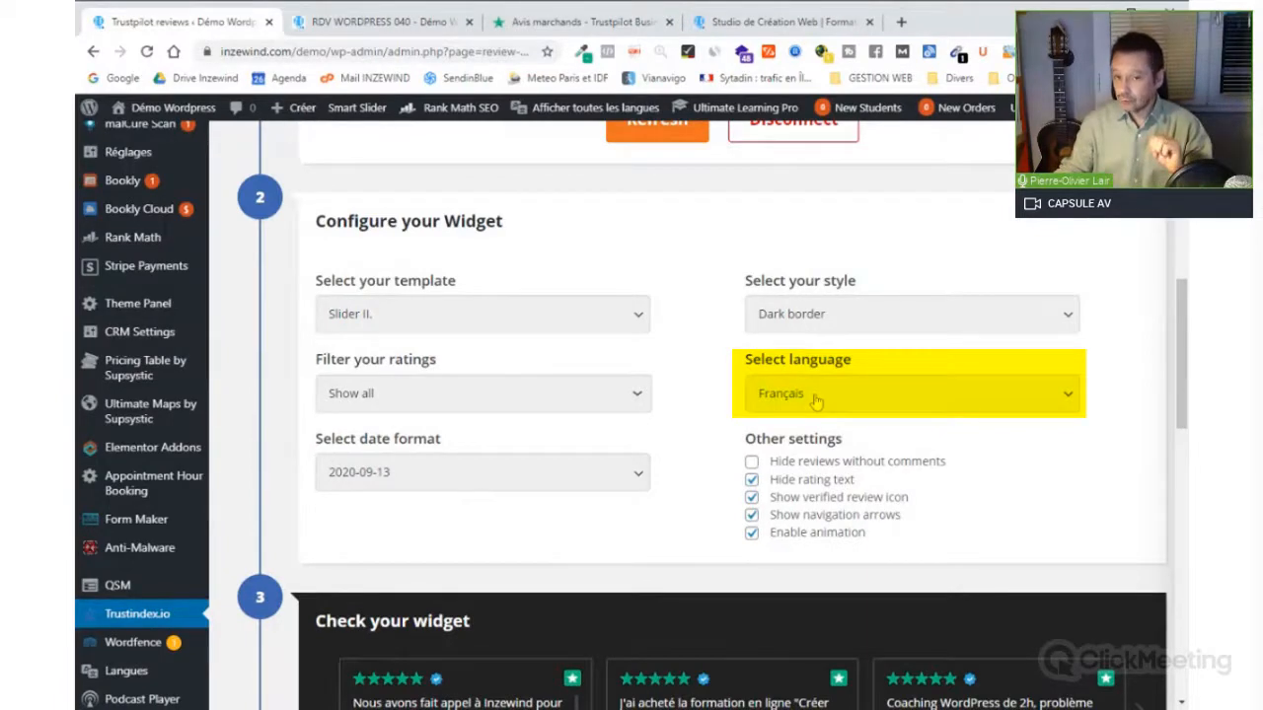
pyautogui.click(467, 501)
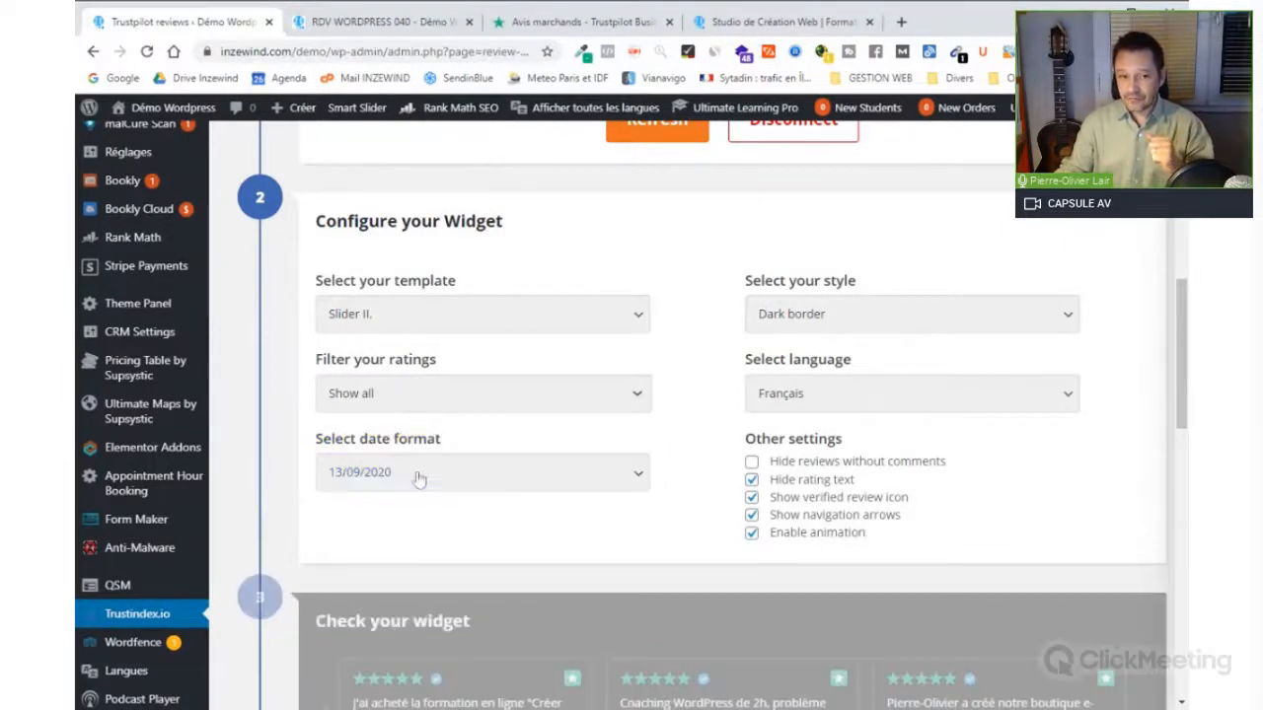
pyautogui.scroll(-2, 419, 479)
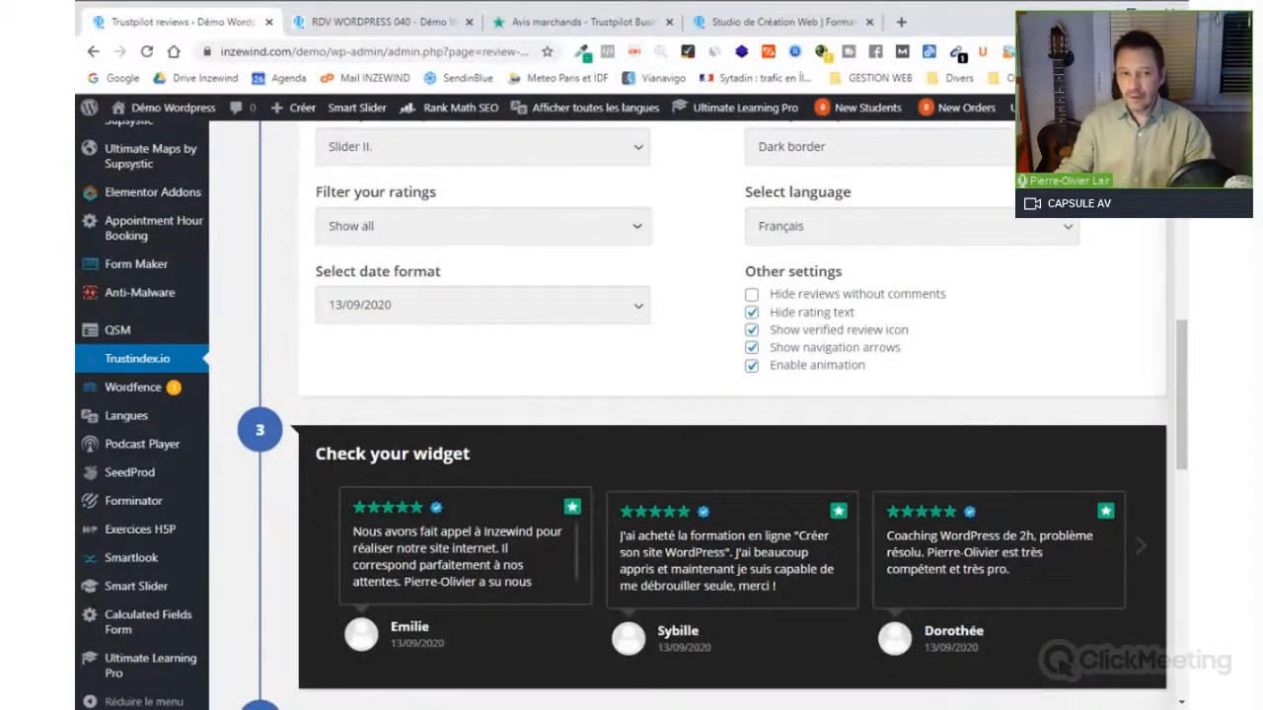
pyautogui.scroll(1, 464, 509)
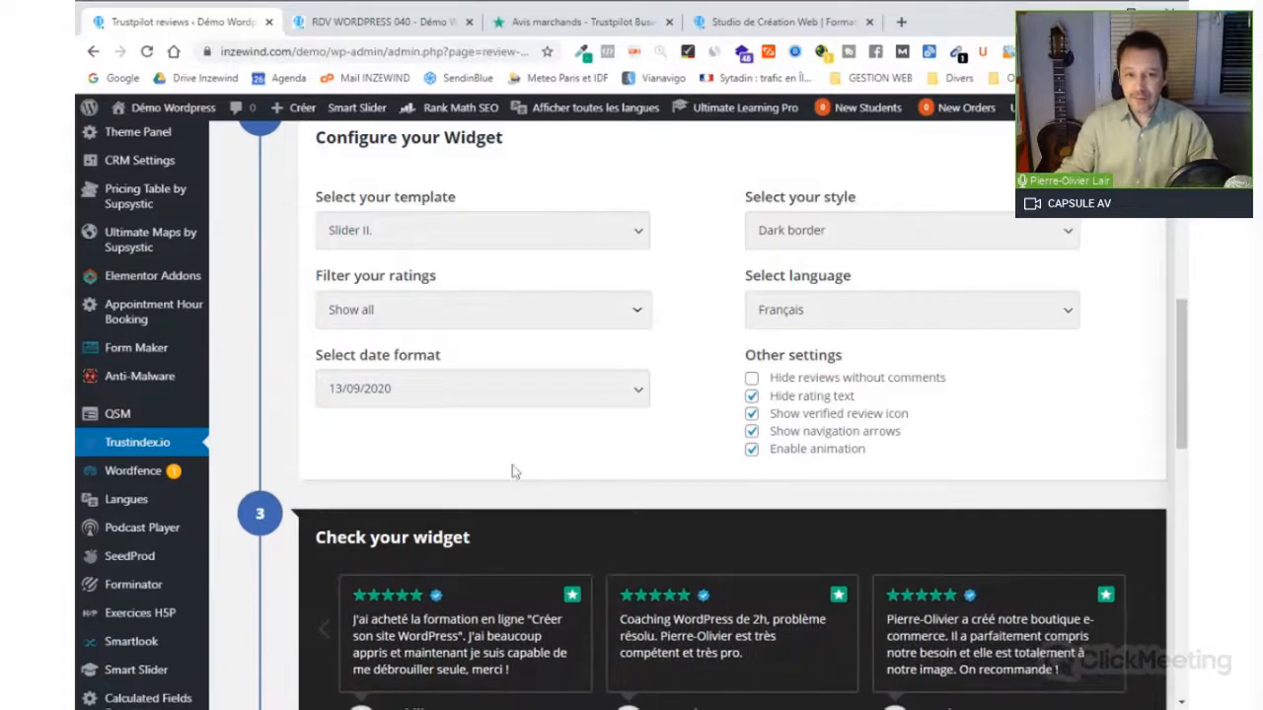
pyautogui.click(620, 314)
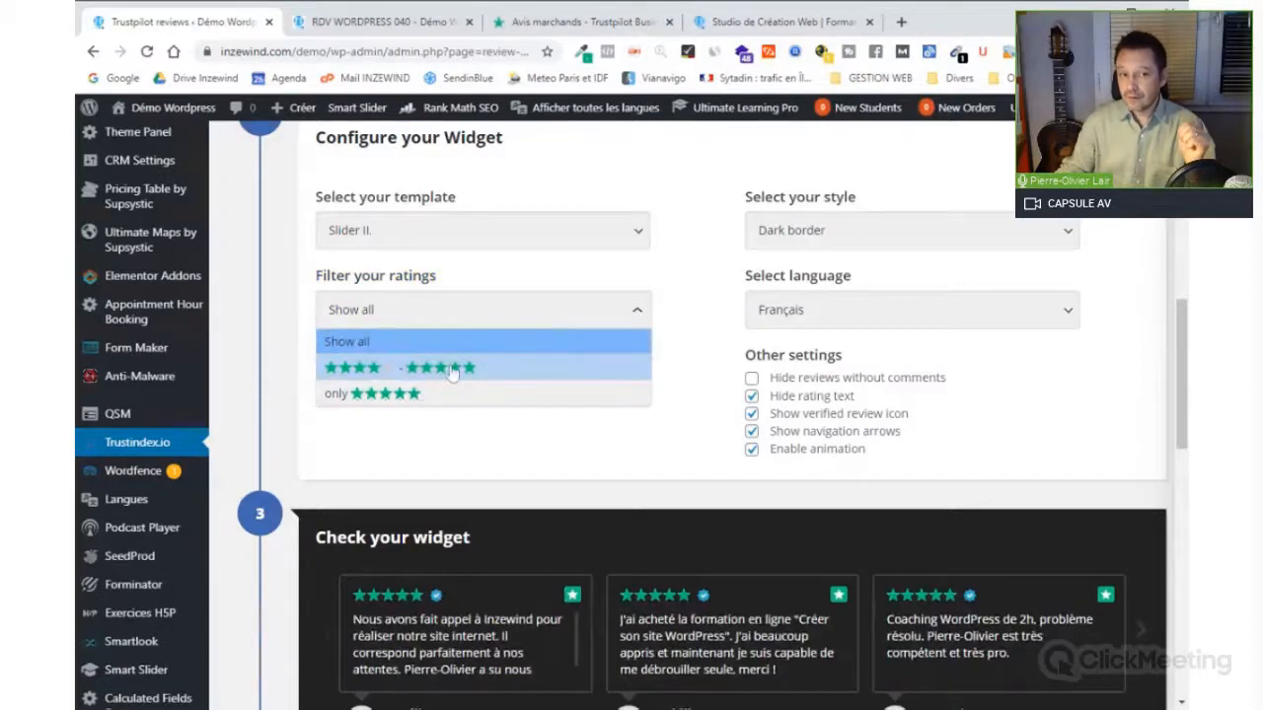
pyautogui.click(375, 344)
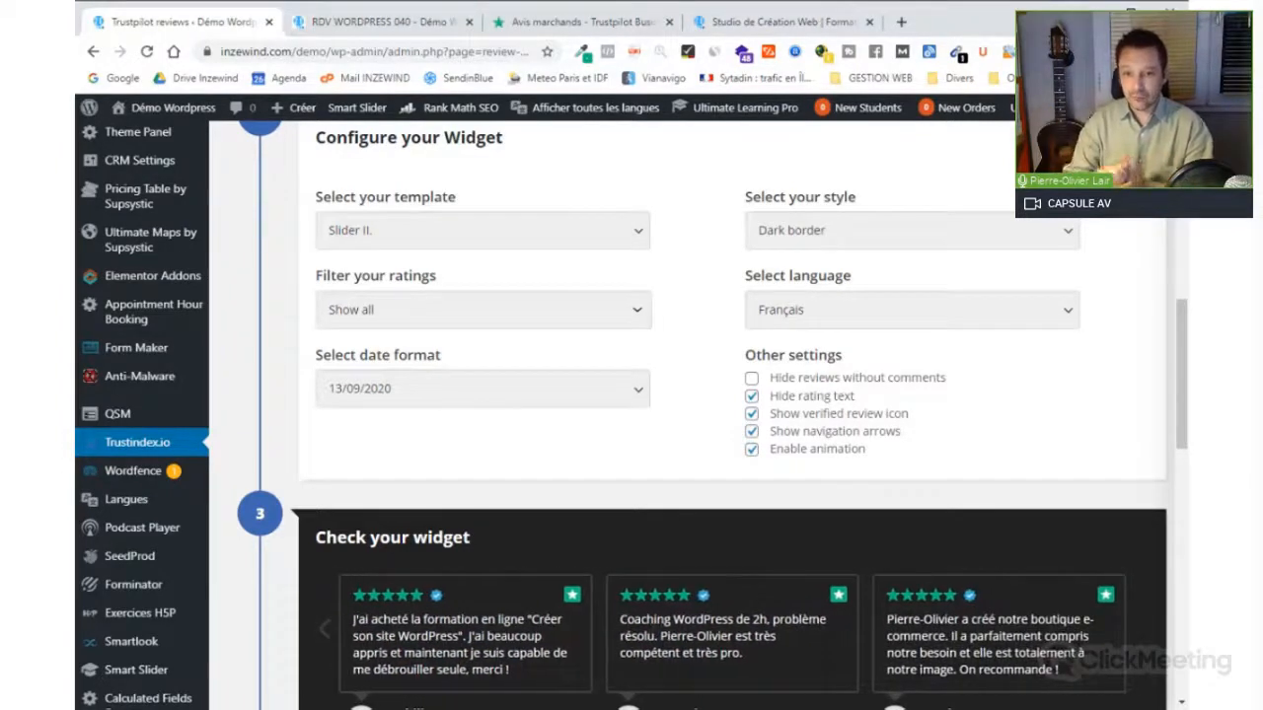
# - Copy the widget shortcode [trustindex no-registration=trustpilot] to the clipboard
pyautogui.moveTo(1183, 394); pyautogui.dragTo(1156, 479)
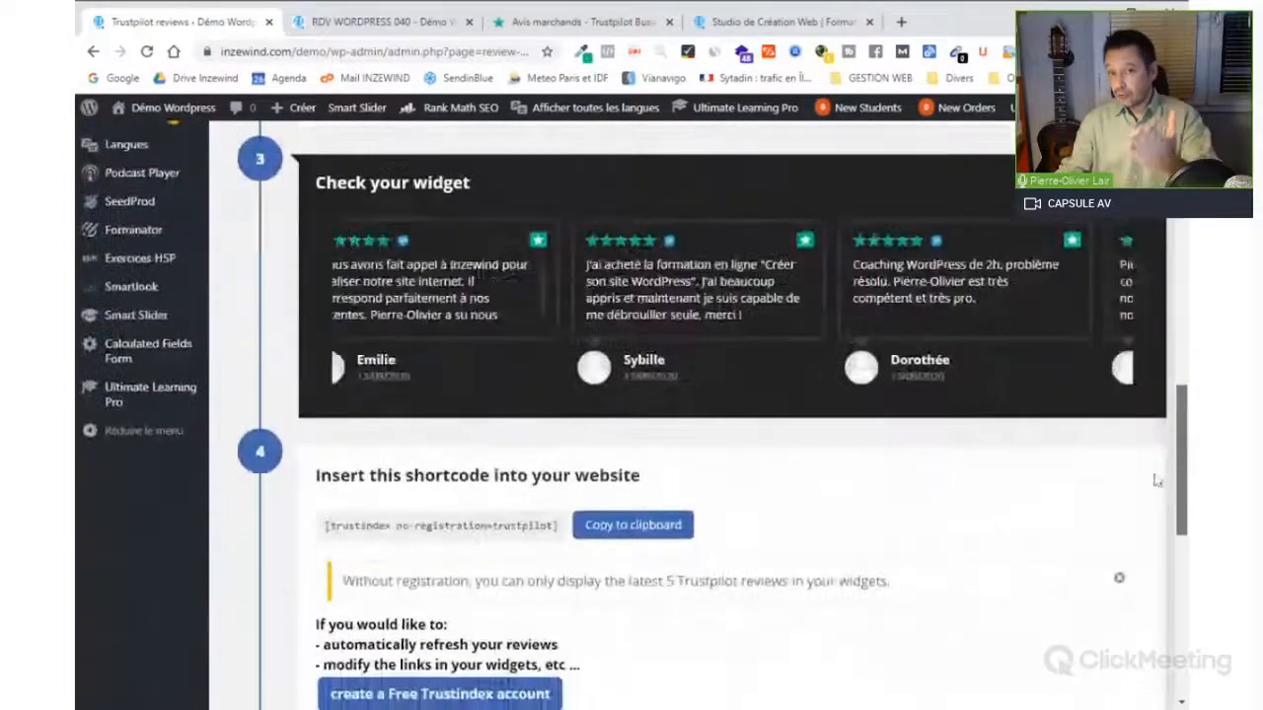
pyautogui.scroll(-2, 611, 379)
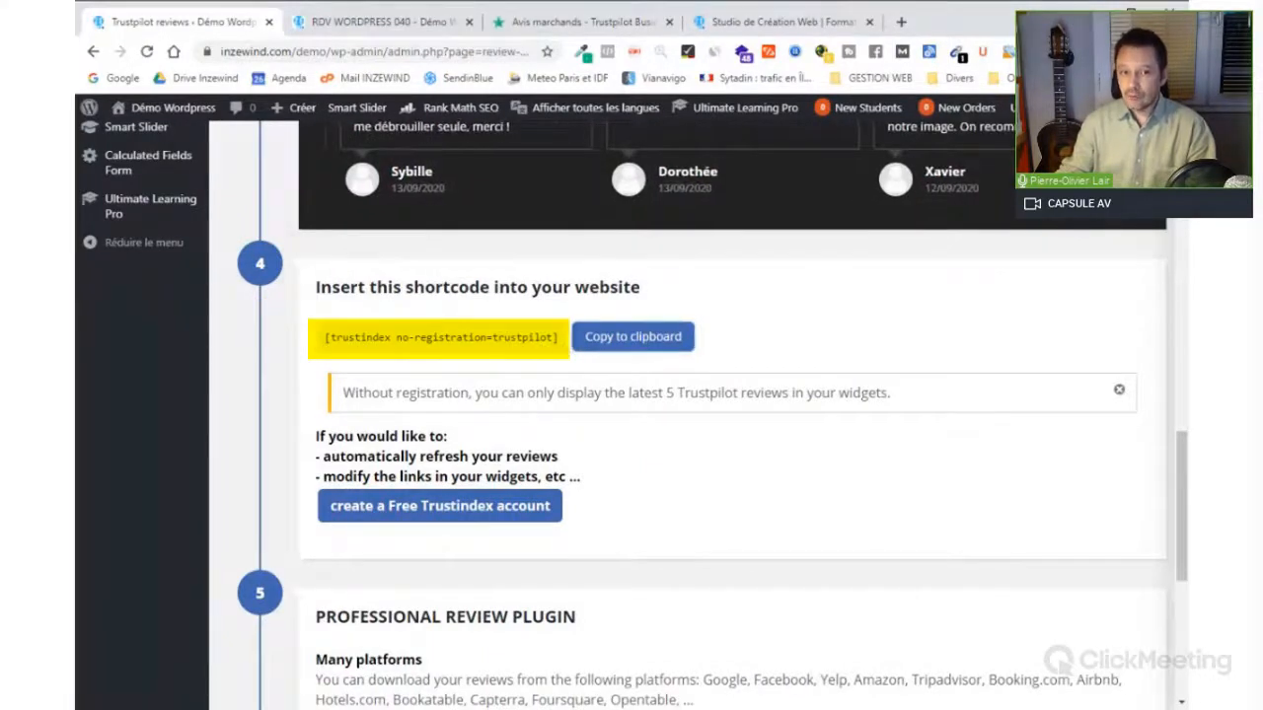
pyautogui.click(577, 339)
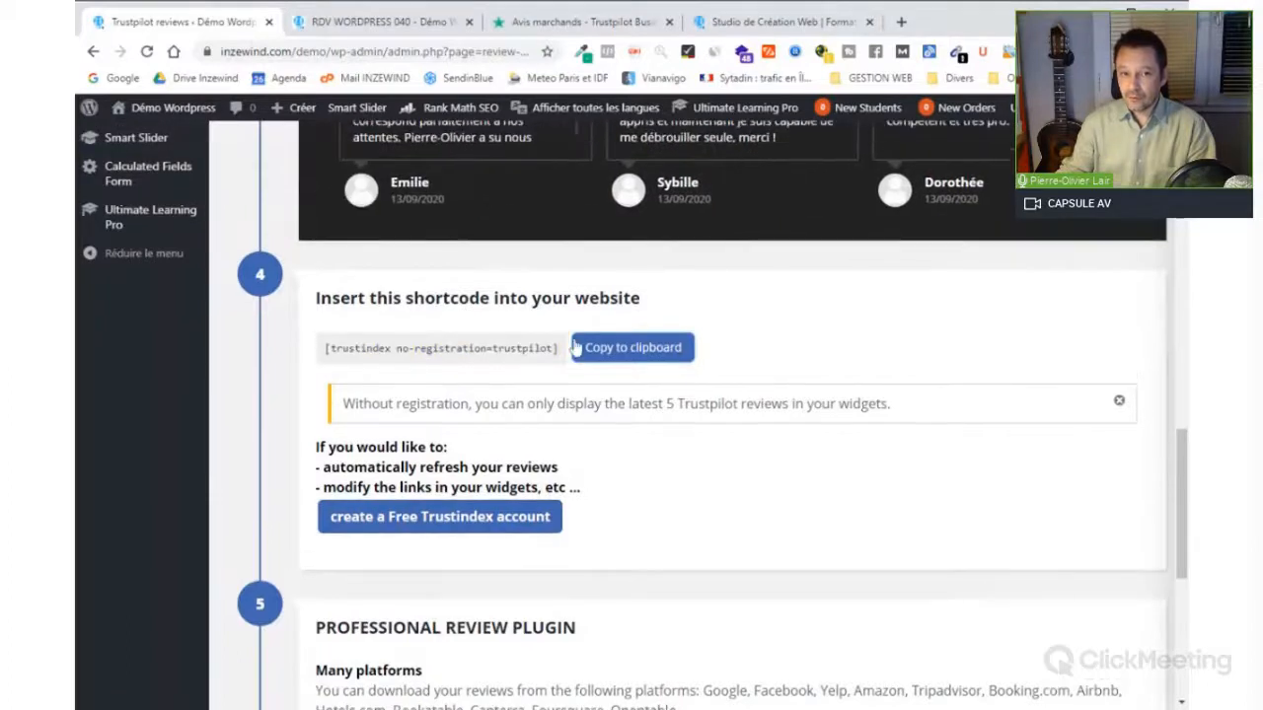
pyautogui.scroll(3, 577, 345)
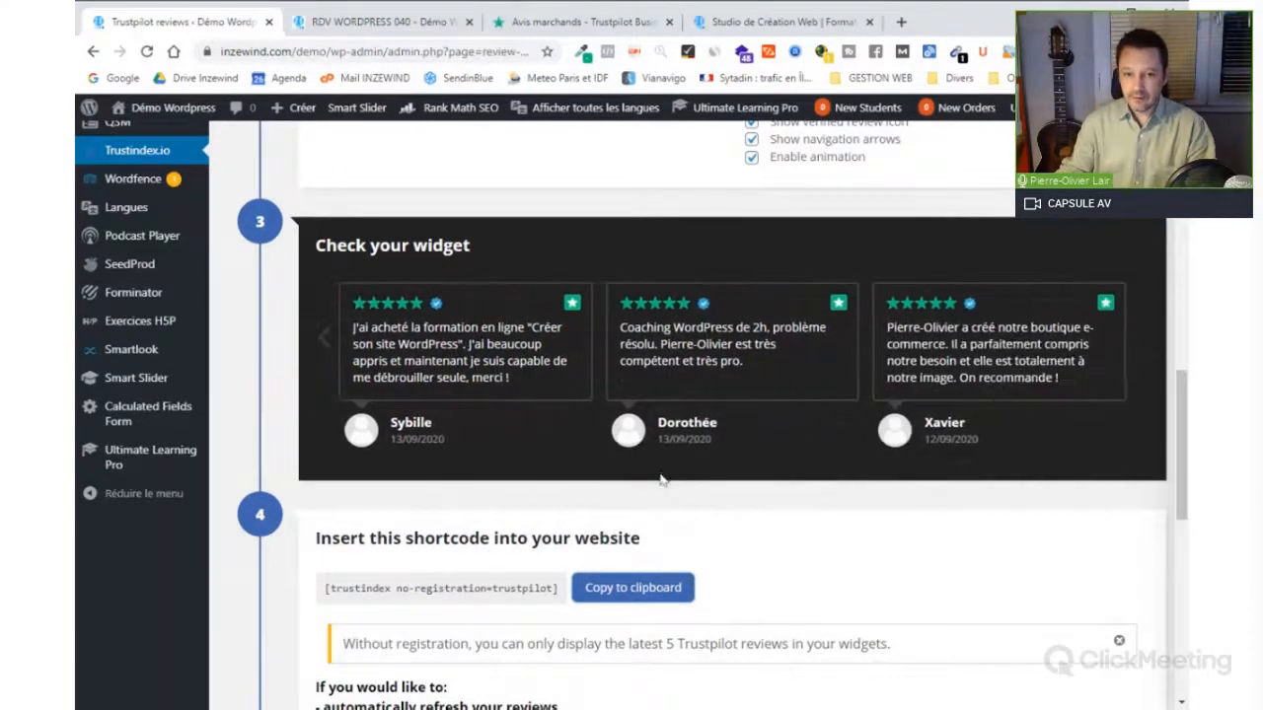
pyautogui.scroll(-1, 662, 478)
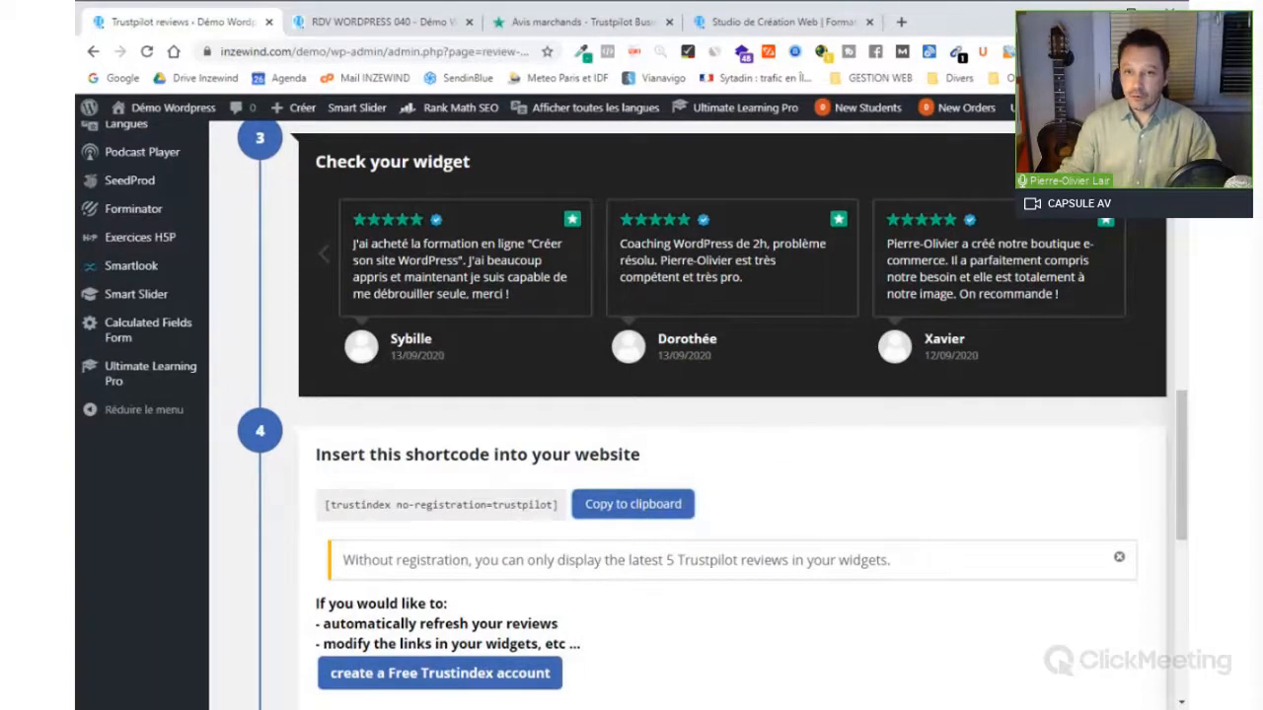
# - Edit the RDV WORDPRESS 040 page with Elementor and apply the copied shortcode in the first empty shortcode block under "QU'EN PENSENT NOS CLIENTS ?"
pyautogui.click(383, 22)
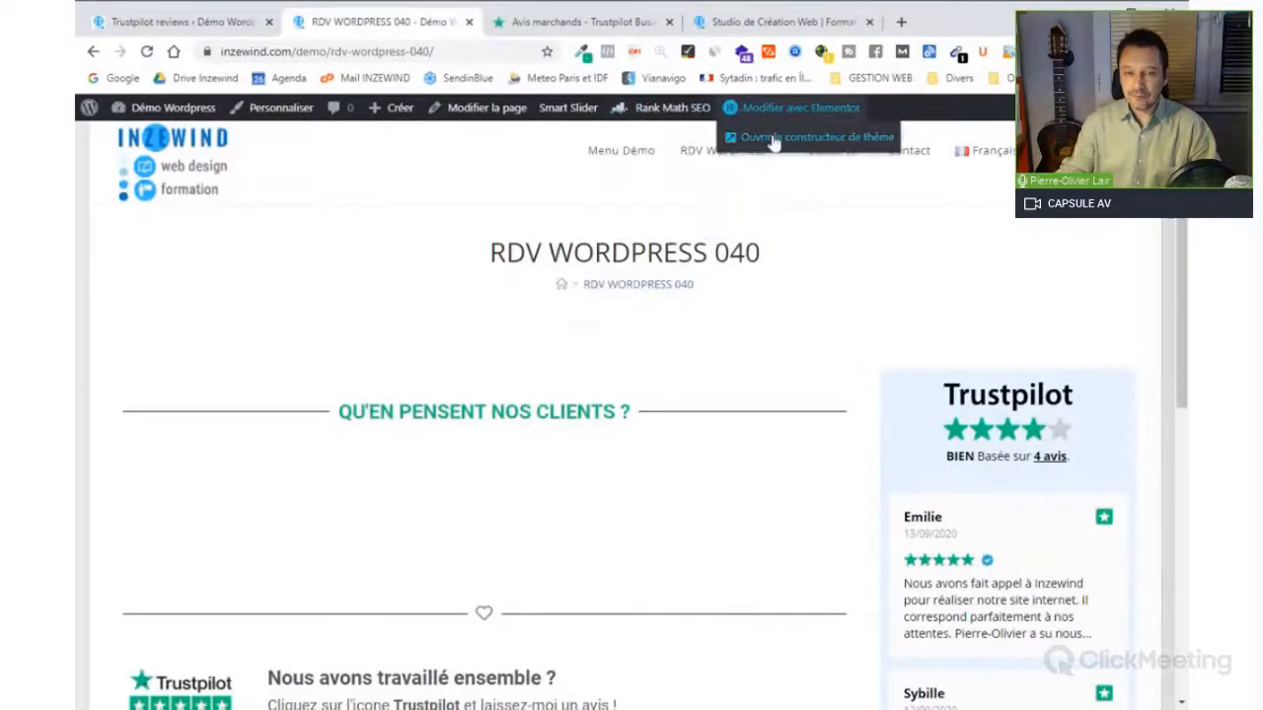
pyautogui.click(761, 111)
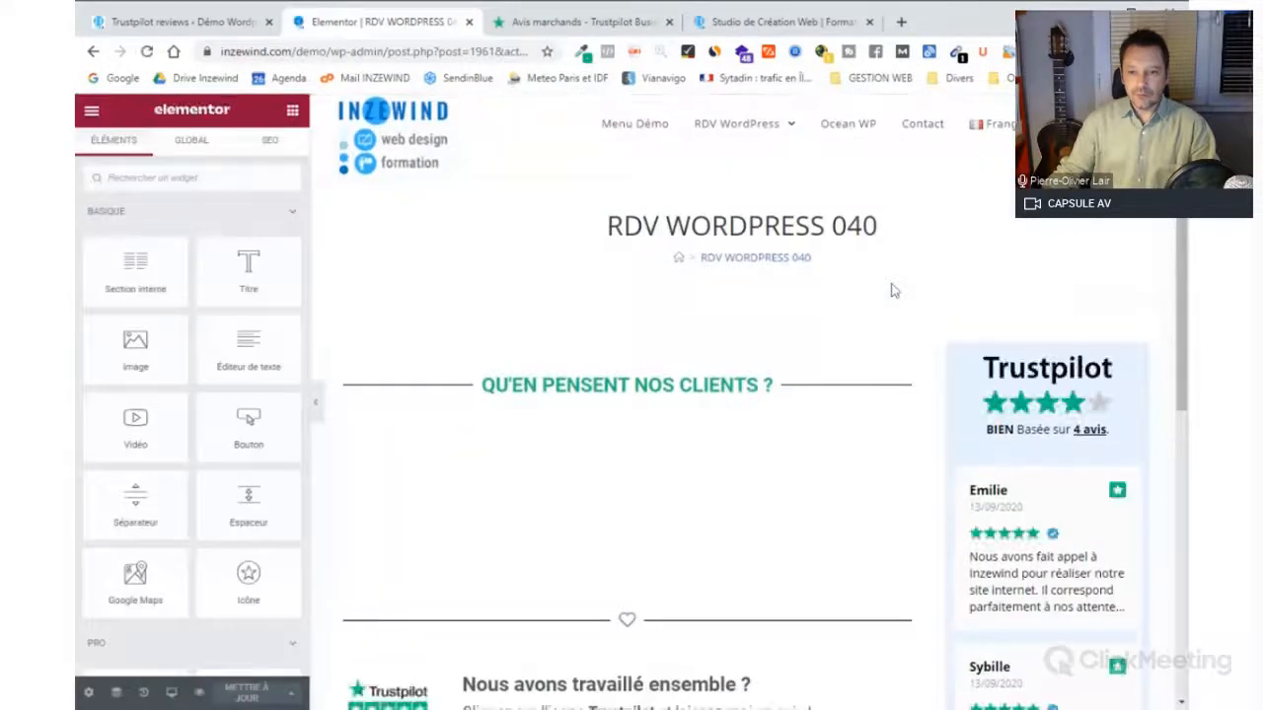
pyautogui.scroll(-2, 1187, 227)
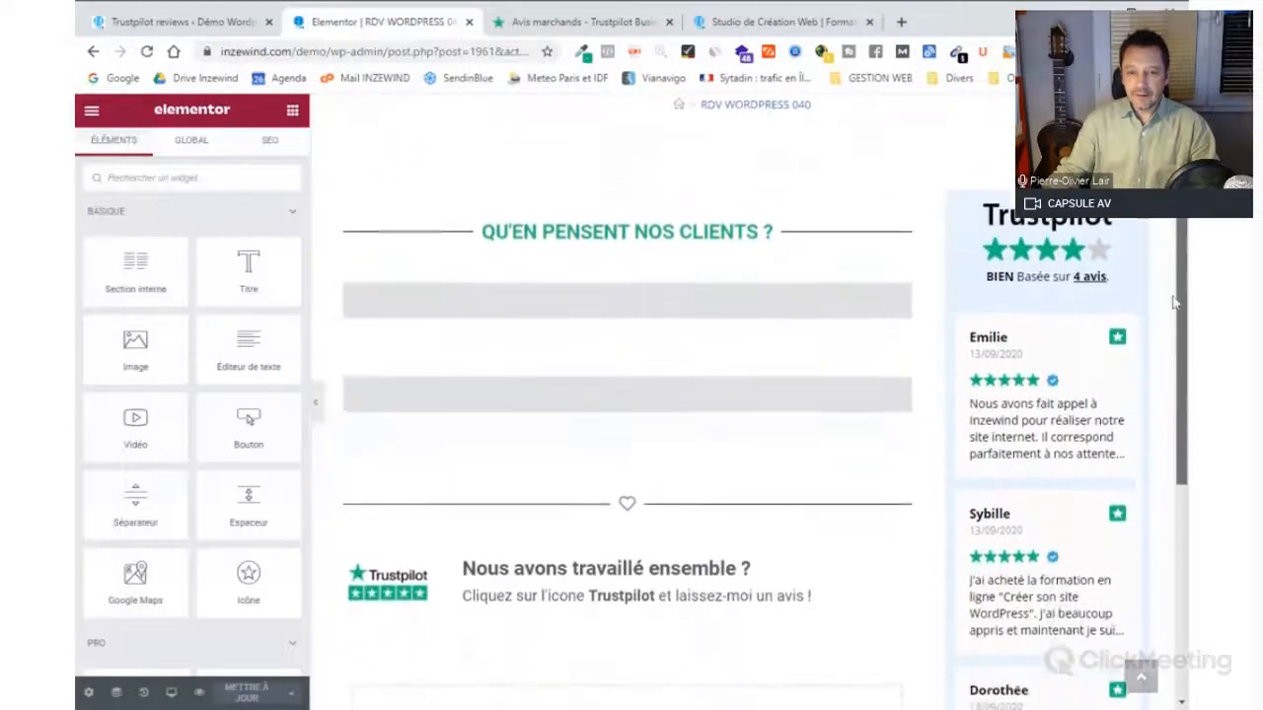
pyautogui.click(630, 289)
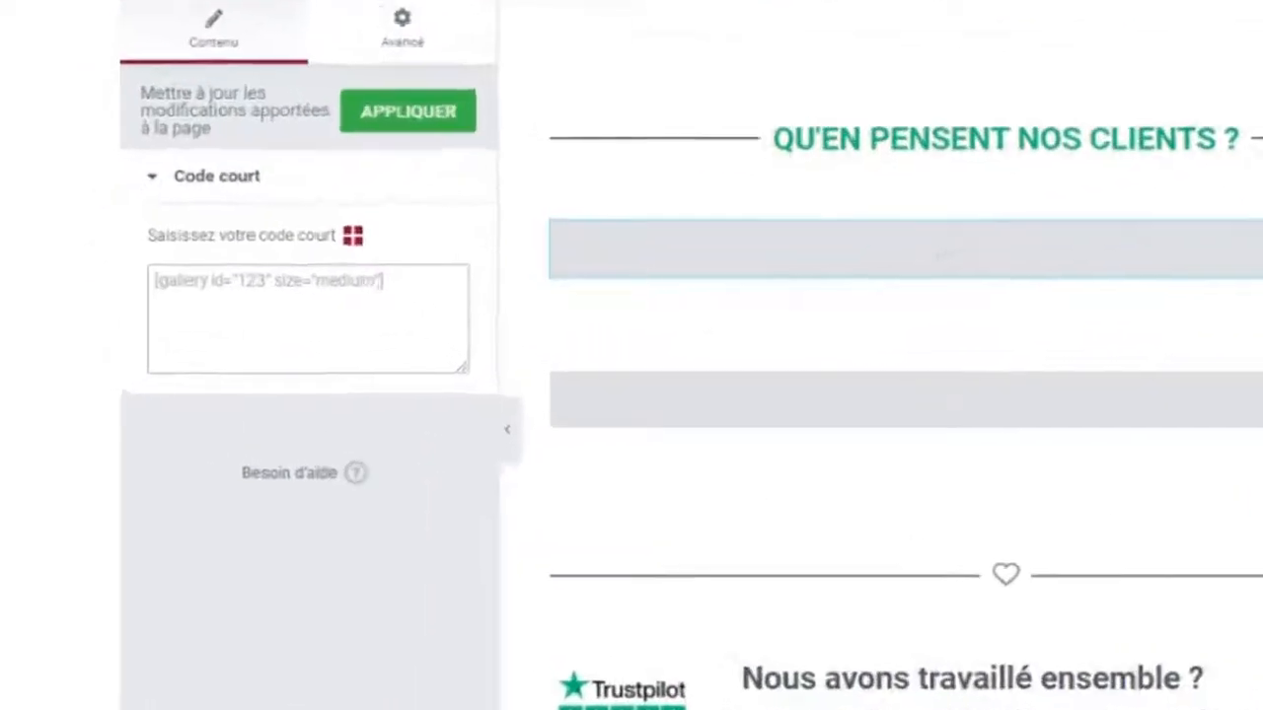
pyautogui.hotkey('ctrl', 'v')
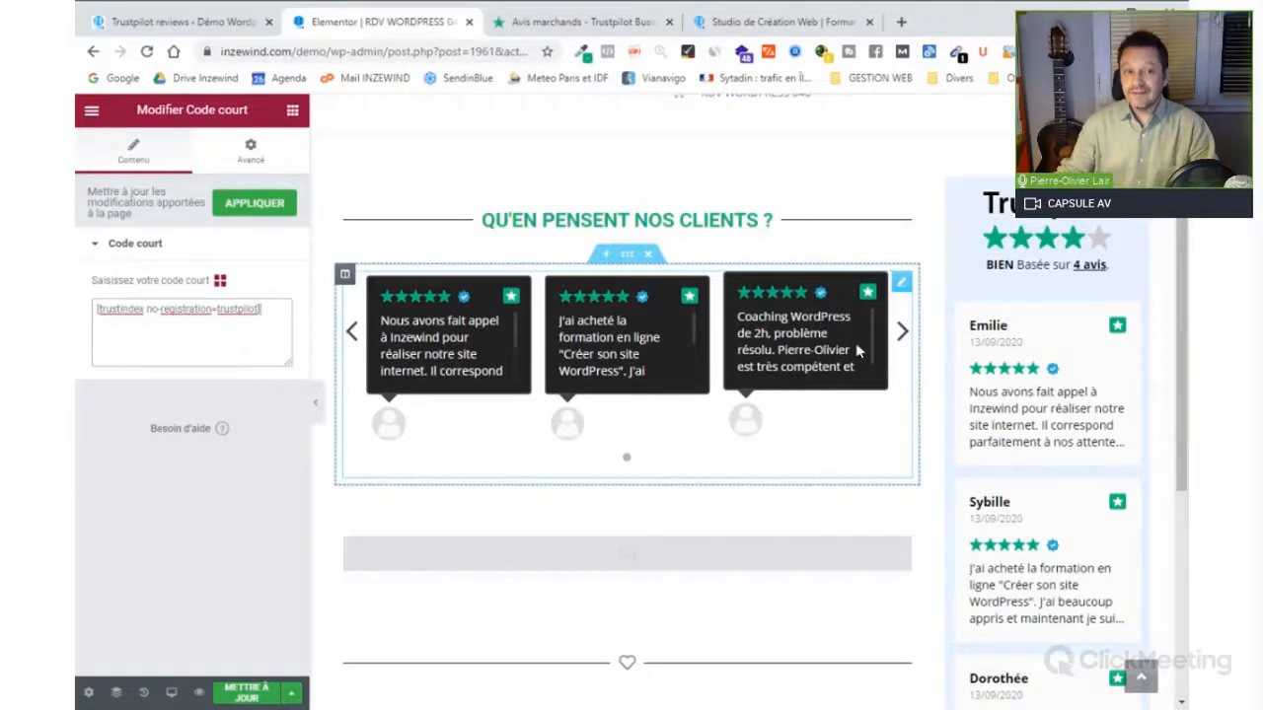
pyautogui.click(252, 215)
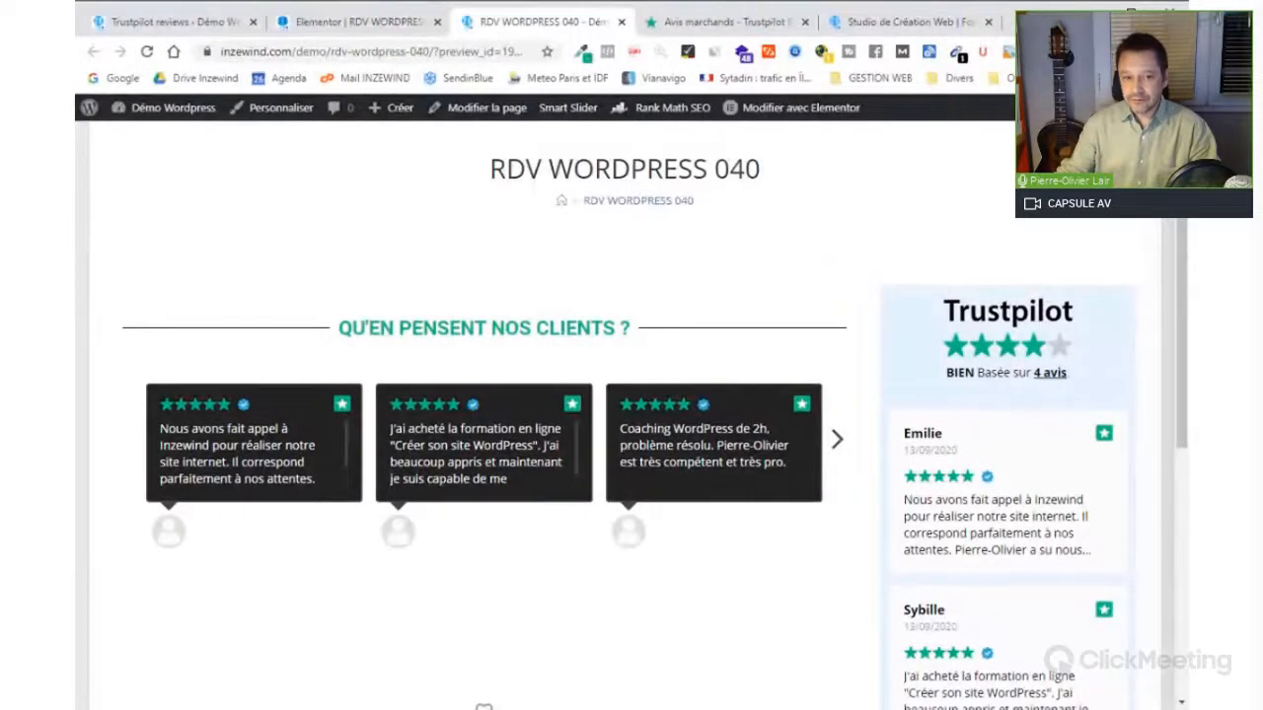
# - Check the review slider's navigation on the previewed page, and return to the Trustpilot plugin's widget settings
pyautogui.scroll(-1, 631, 429)
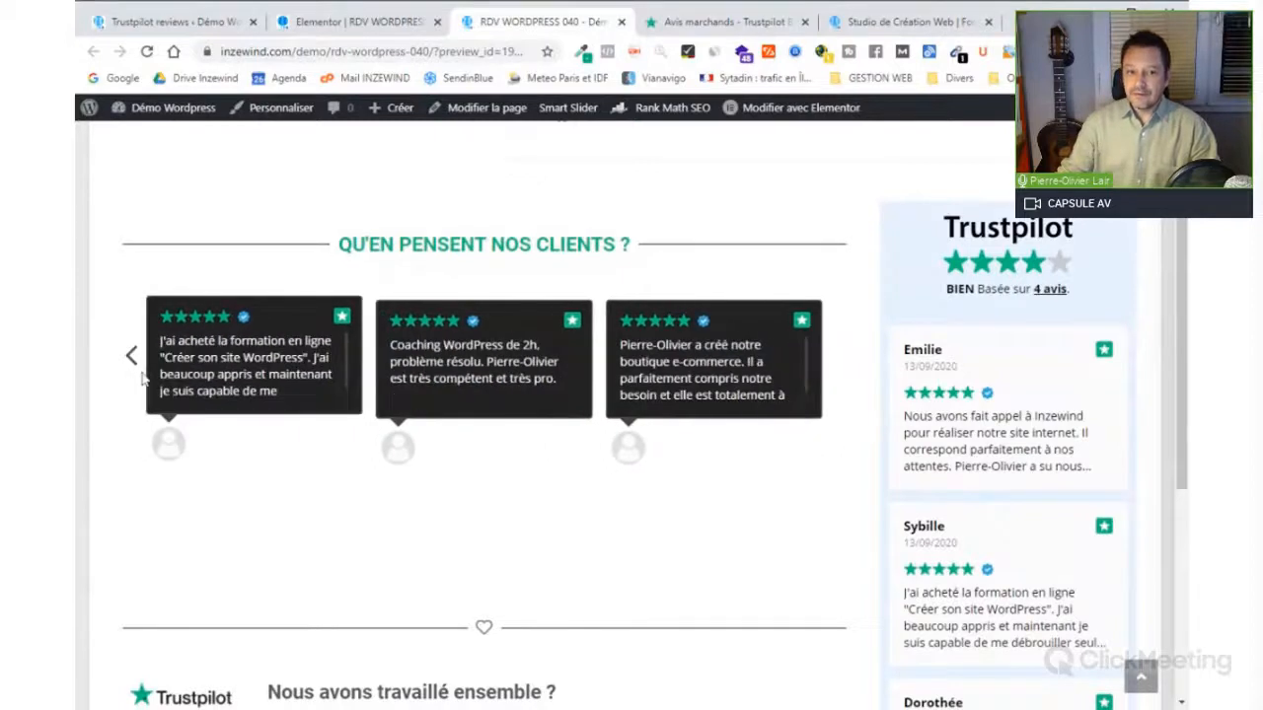
pyautogui.click(132, 356)
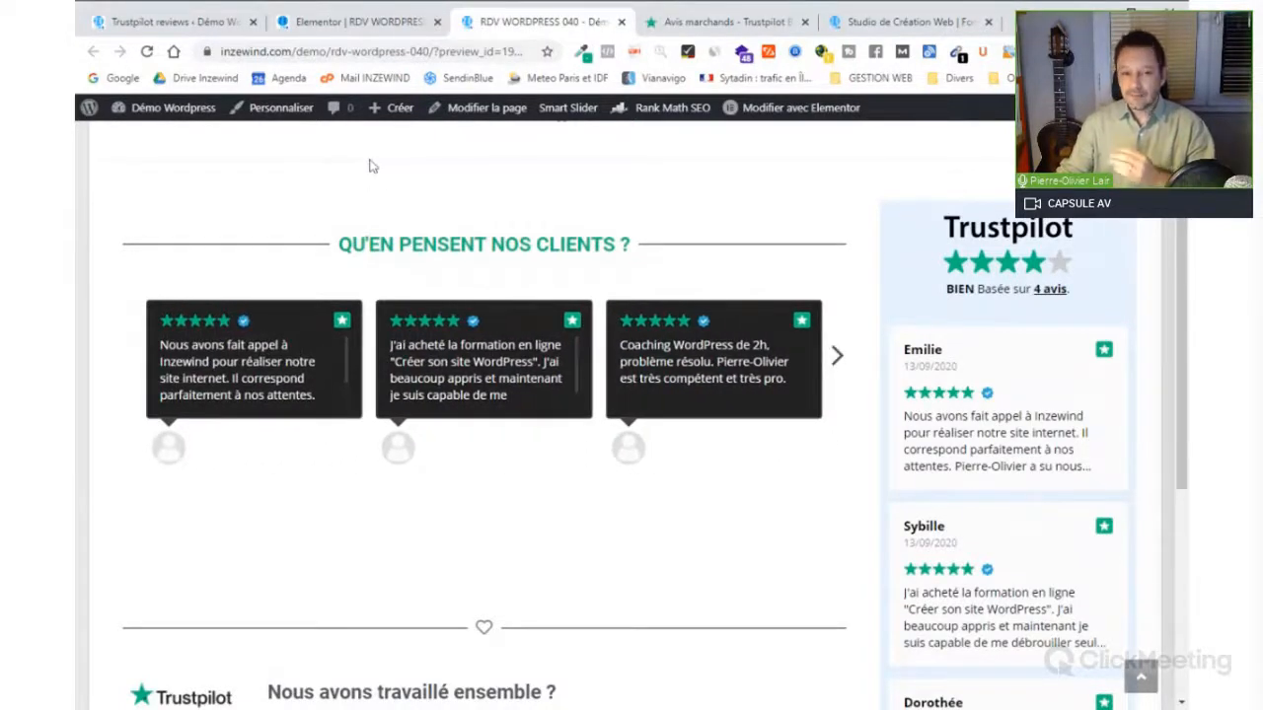
pyautogui.click(174, 22)
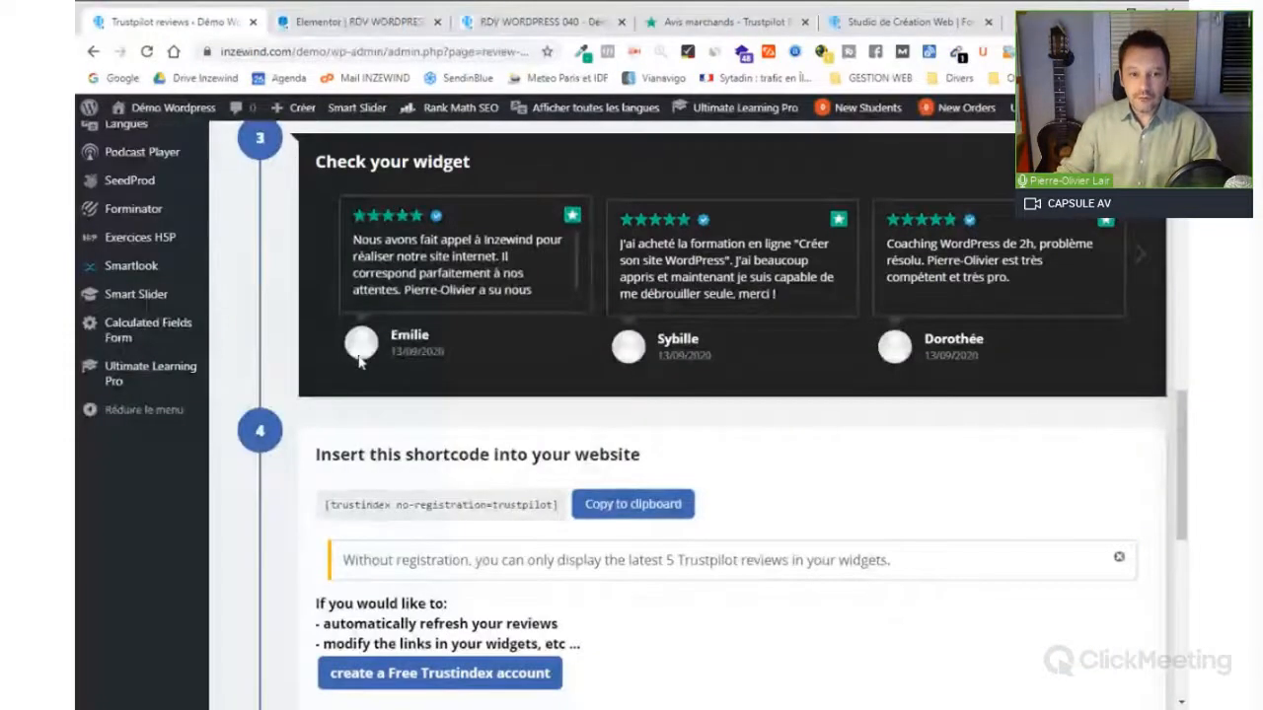
# - Set the review widget's template to "Slider III. - with company header" and check its preview
pyautogui.scroll(4, 626, 552)
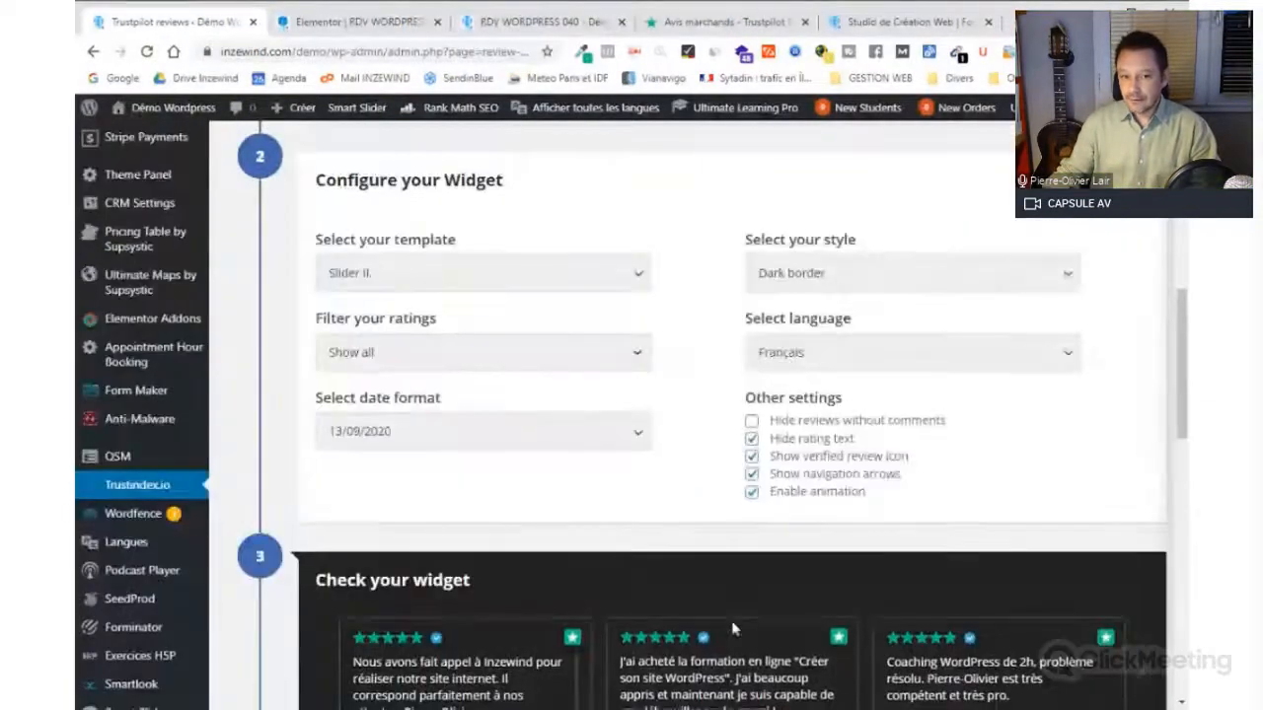
pyautogui.scroll(-1, 727, 595)
pyautogui.scroll(3, 524, 482)
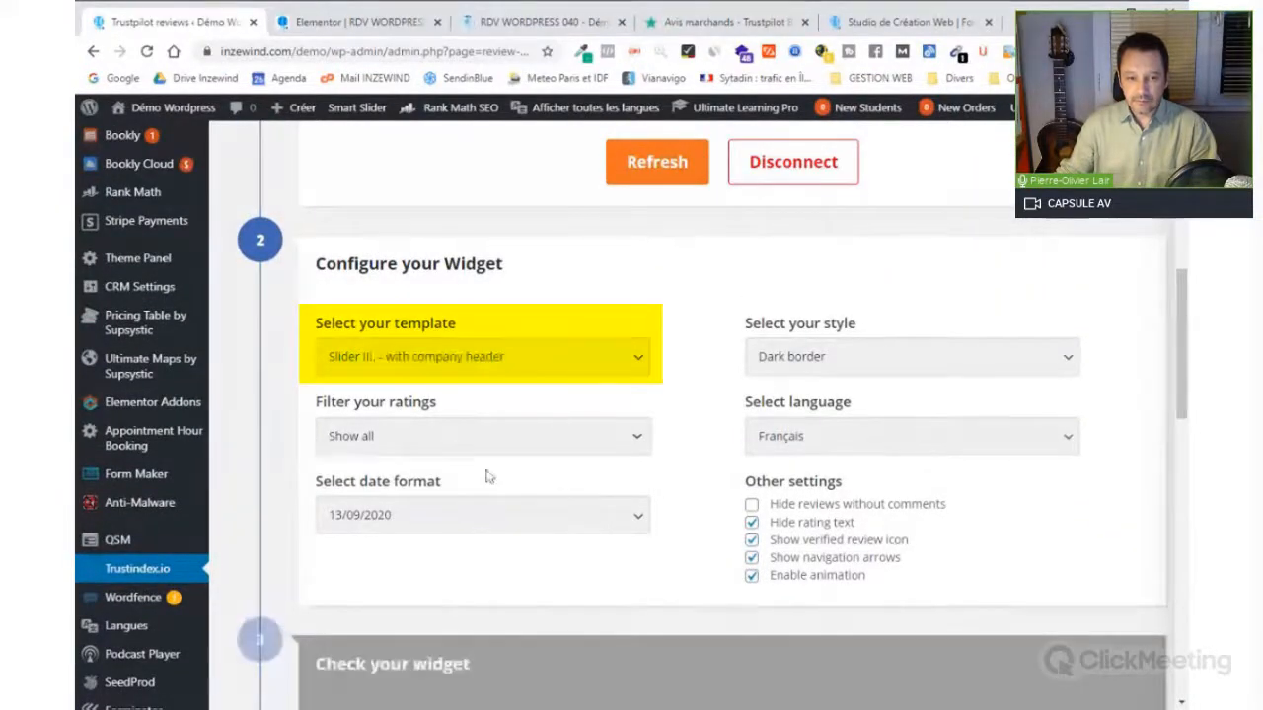
pyautogui.scroll(-5, 487, 477)
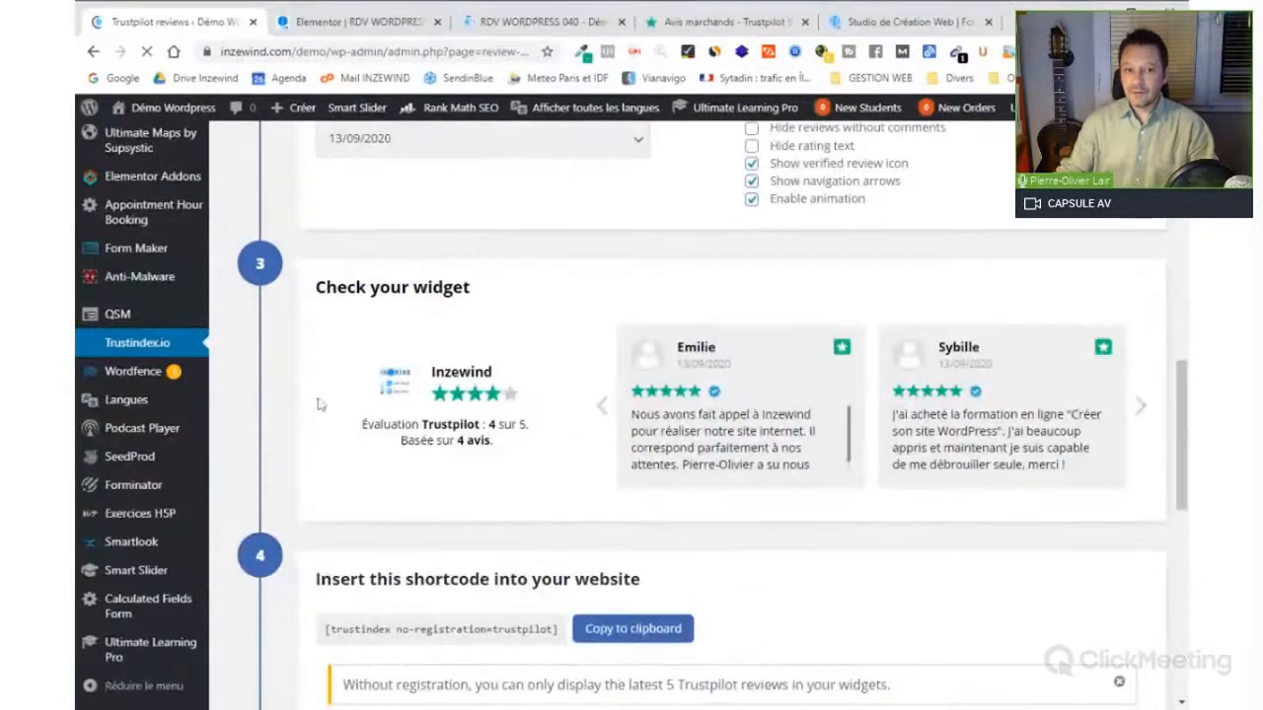
pyautogui.scroll(1, 439, 429)
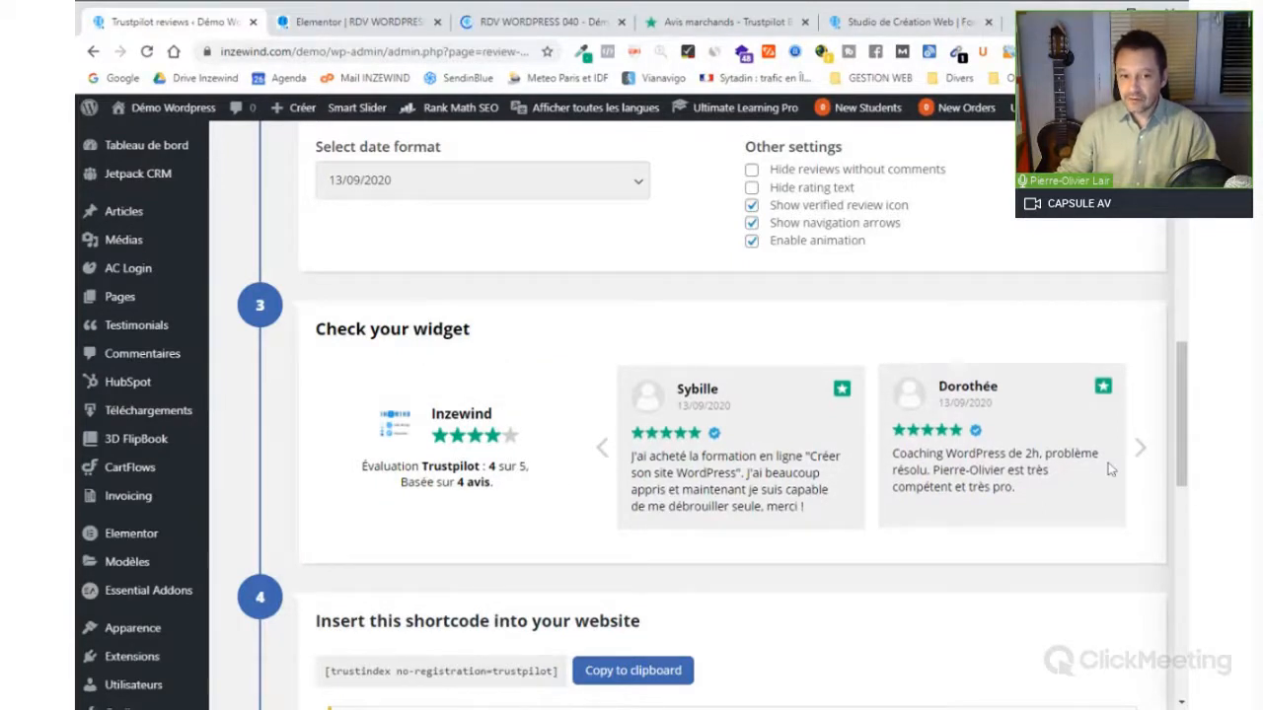
pyautogui.scroll(-2, 480, 480)
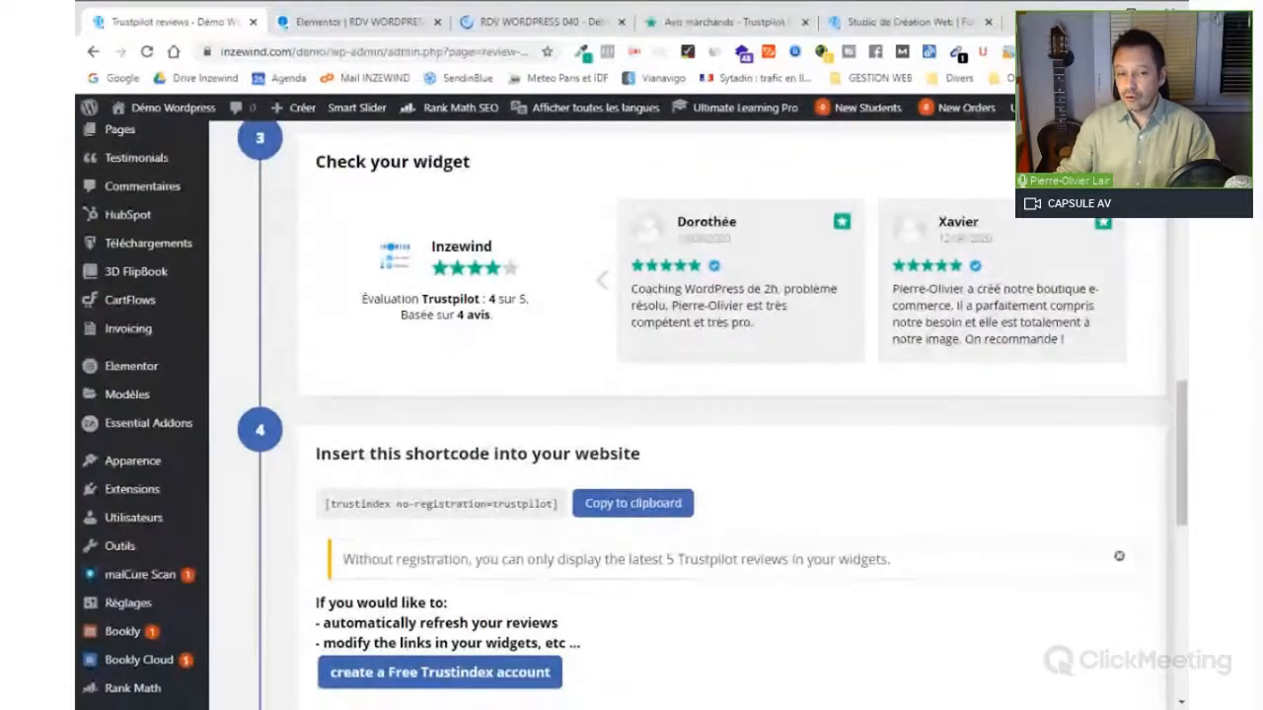
# - Close the outdated preview of the RDV WORDPRESS 040 page, then save the page in Elementor and preview it again
pyautogui.click(532, 22)
pyautogui.scroll(-1, 501, 491)
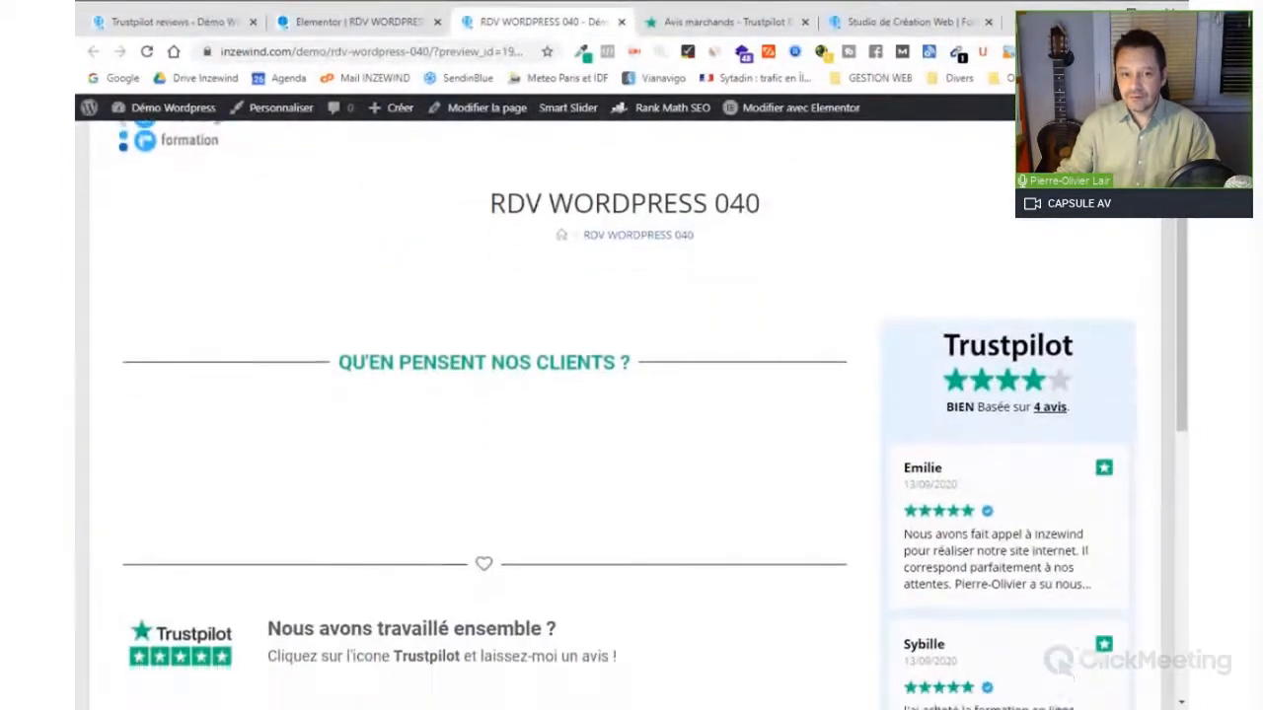
pyautogui.hotkey('ctrl', 'w')
pyautogui.hotkey('ctrl', 's')
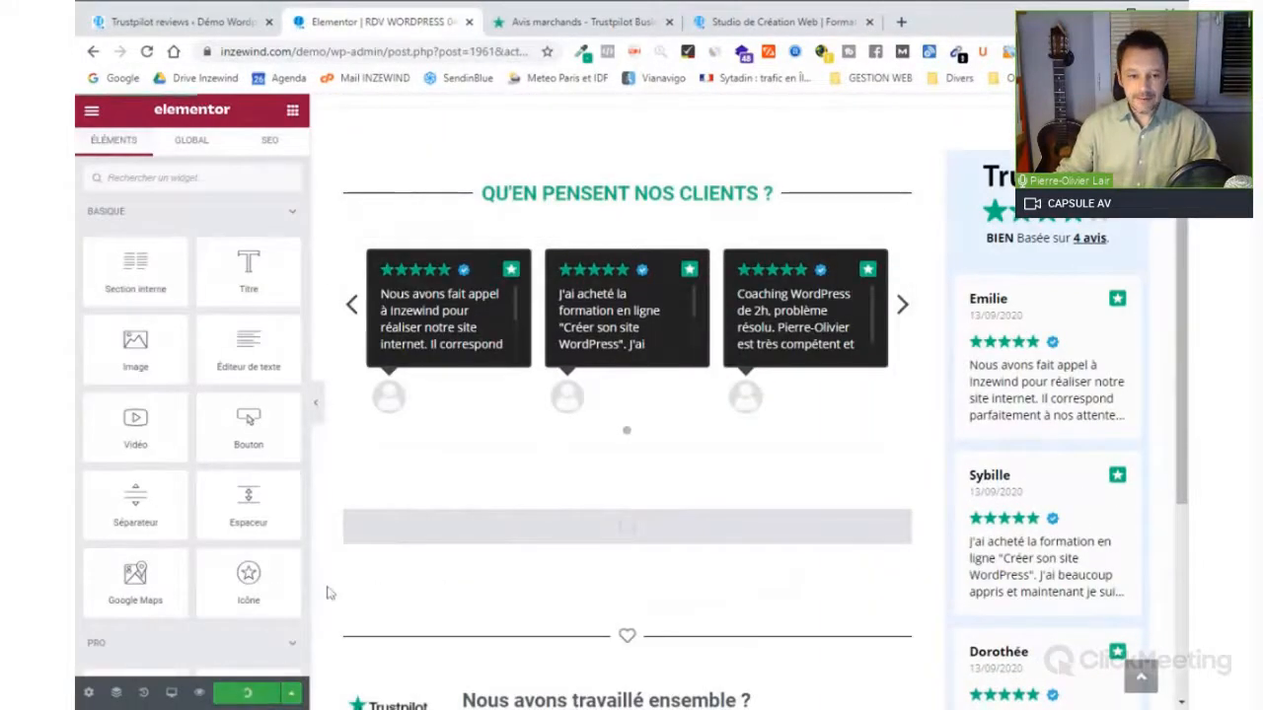
pyautogui.click(198, 692)
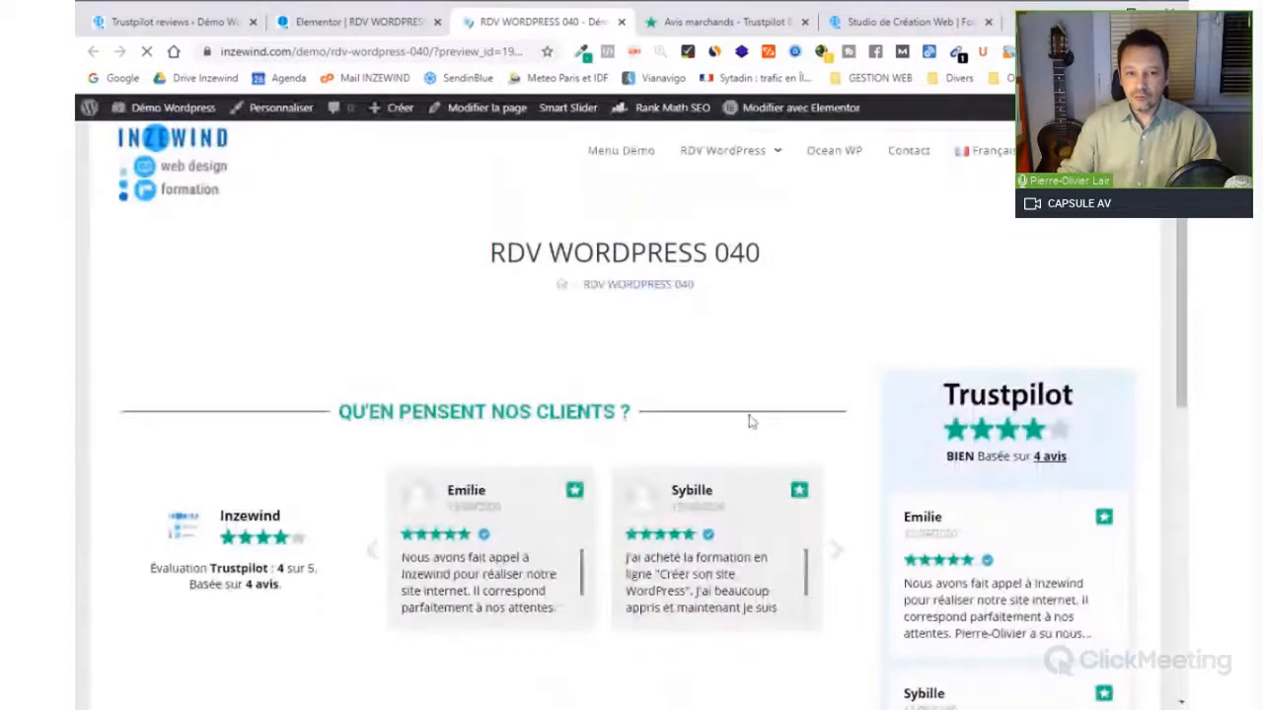
# - Advance through the review slider on the previewed page and examine the vertical Trustpilot widget beside it
pyautogui.scroll(-1, 750, 421)
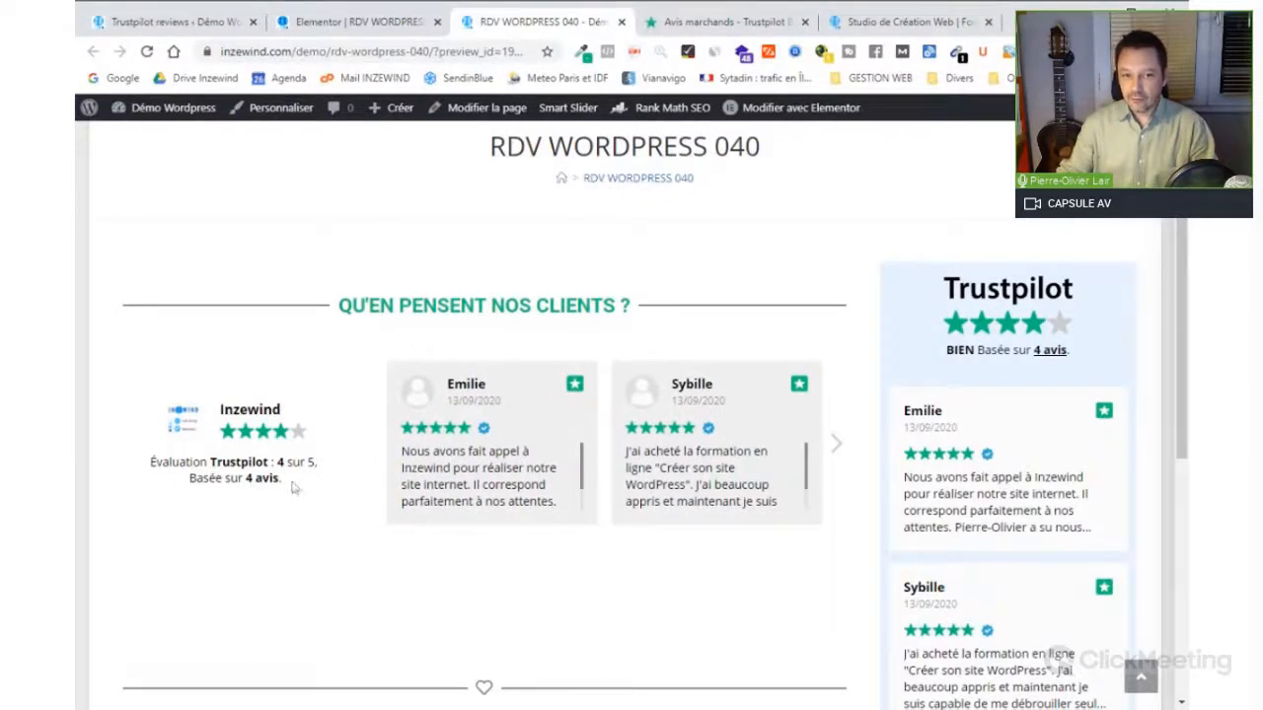
pyautogui.click(837, 445)
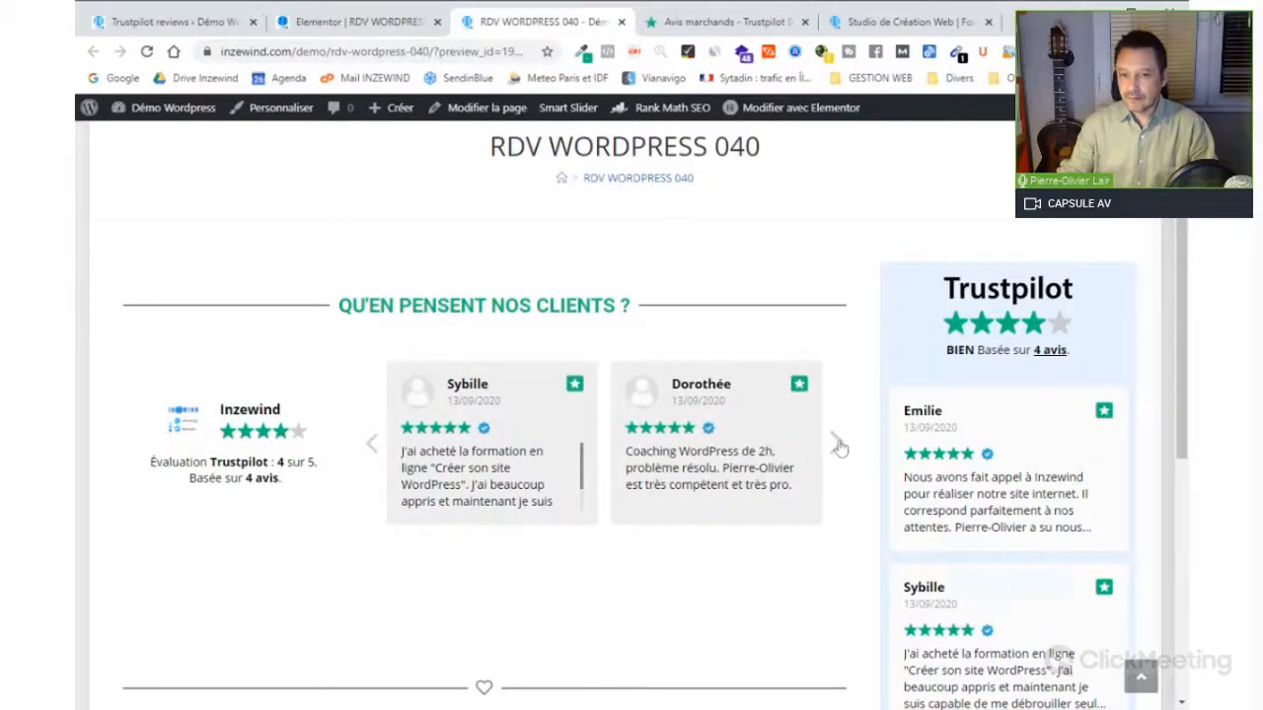
pyautogui.click(836, 445)
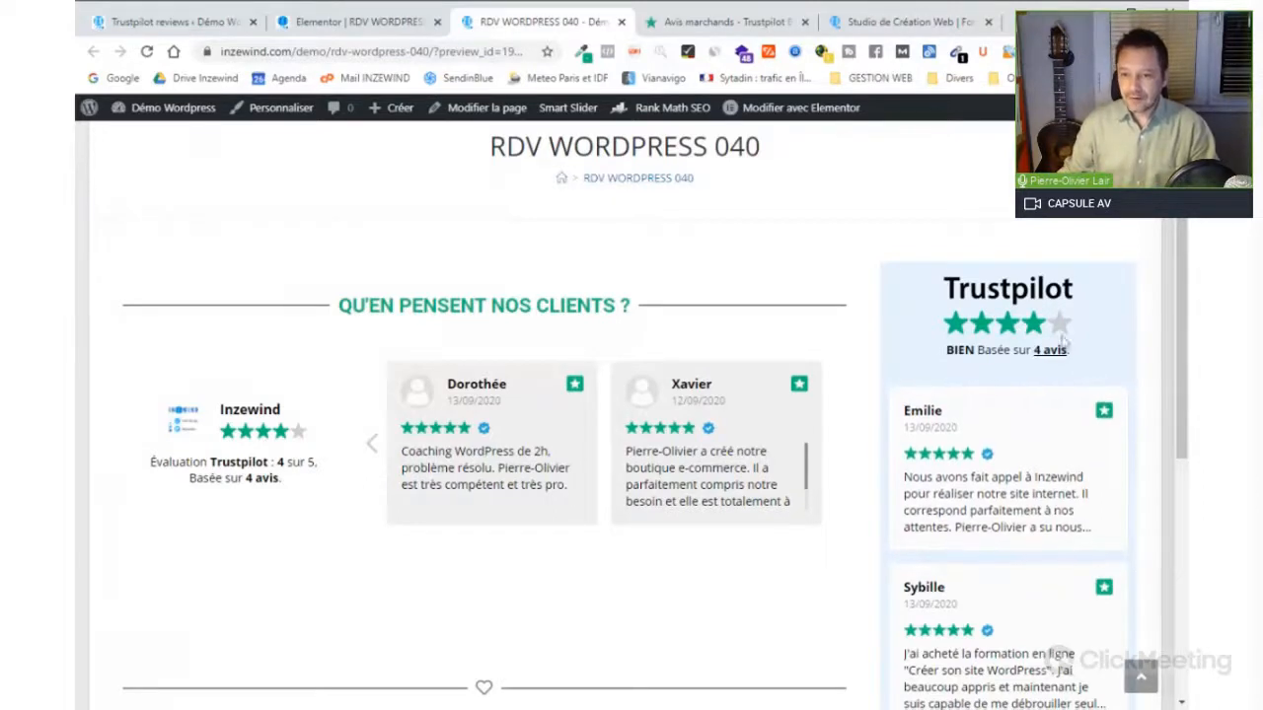
pyautogui.scroll(-1, 1181, 349)
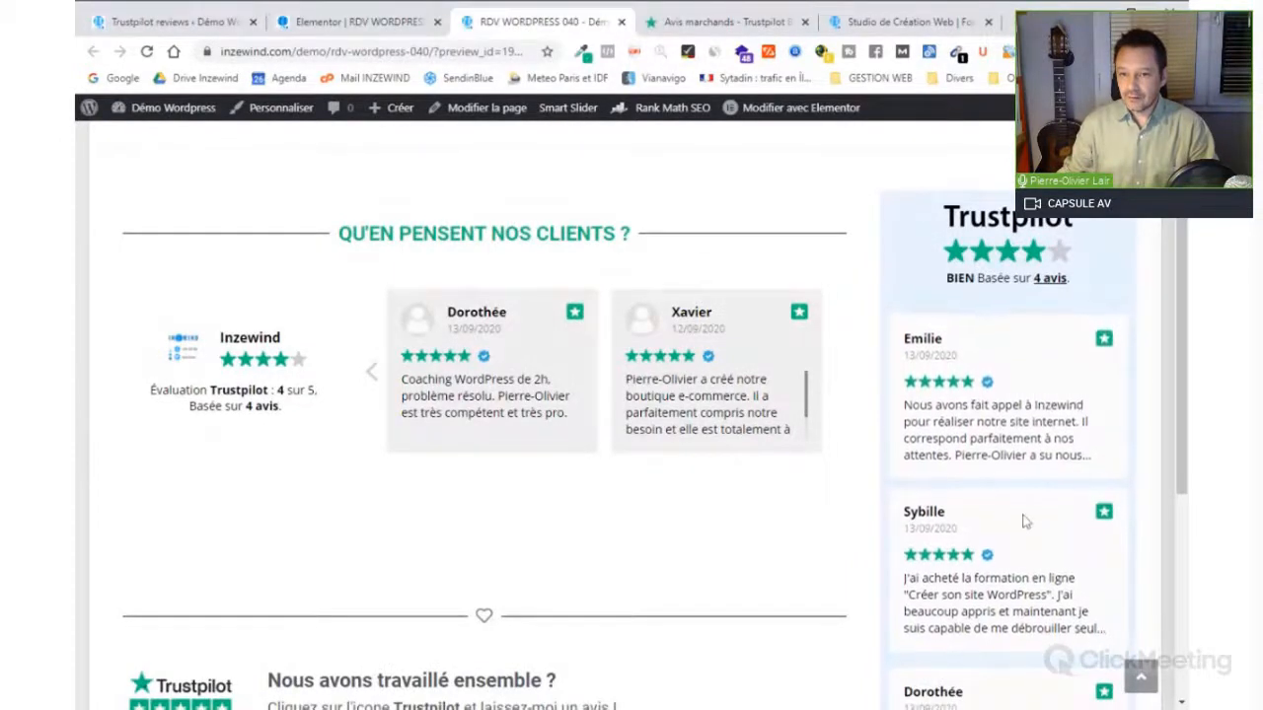
pyautogui.scroll(-2, 1022, 518)
pyautogui.scroll(-2, 1023, 516)
pyautogui.scroll(4, 1021, 444)
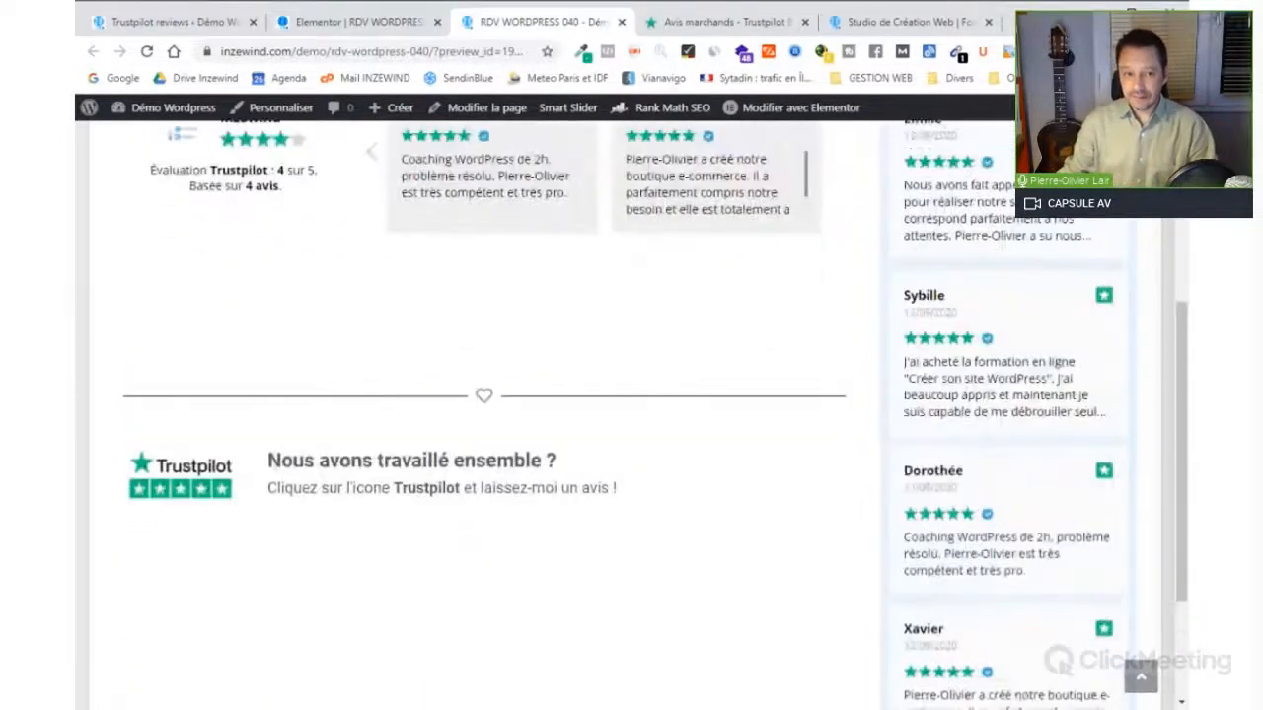
pyautogui.scroll(-2, 1018, 372)
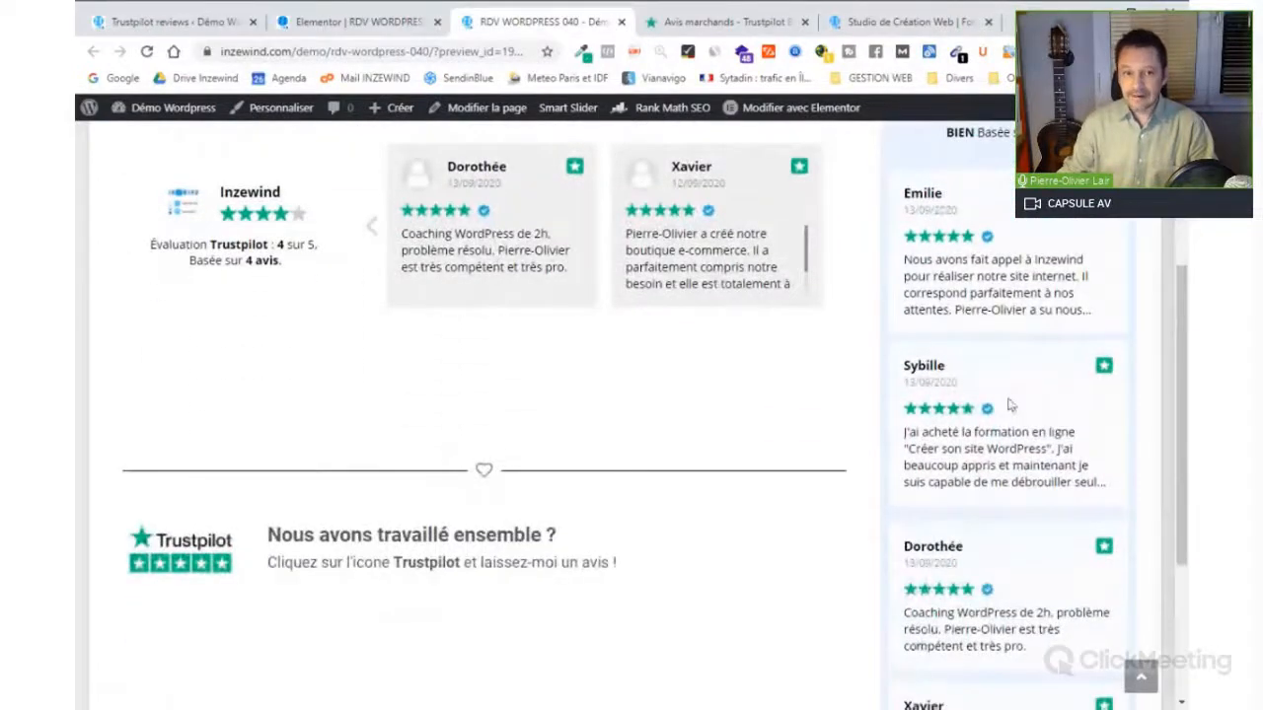
pyautogui.scroll(2, 1009, 403)
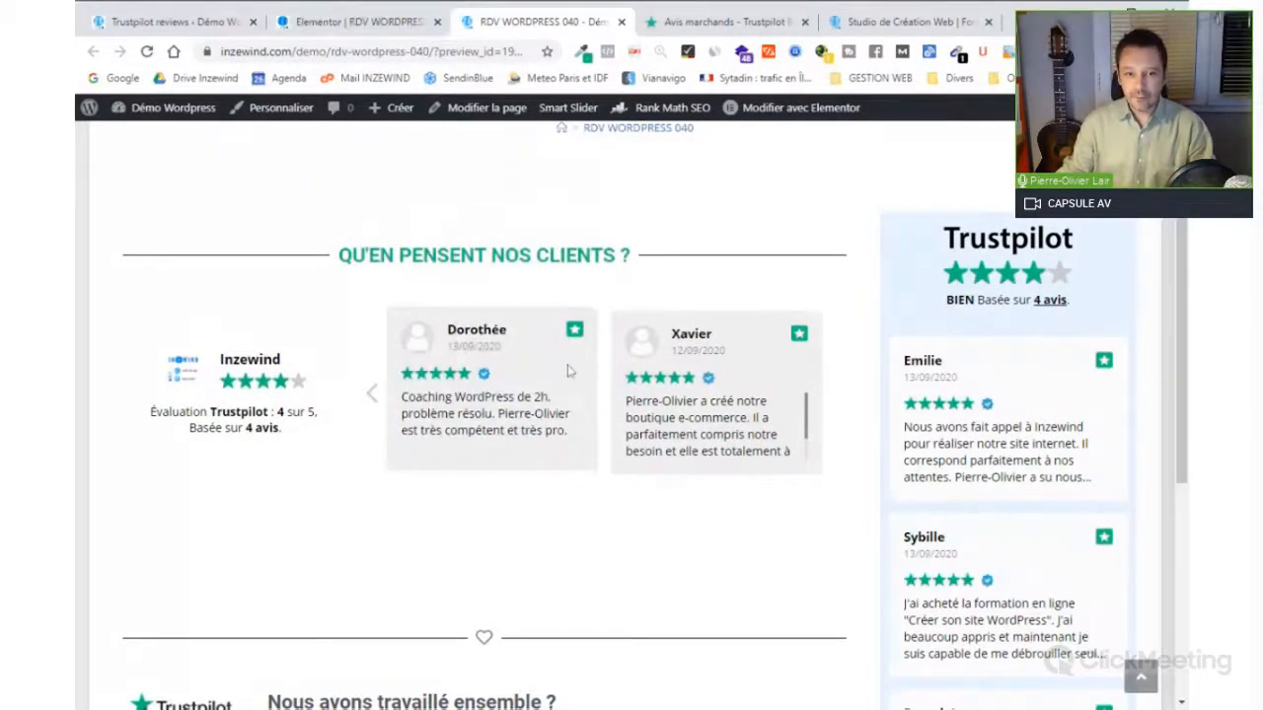
pyautogui.scroll(1, 568, 371)
# - Return to the Trustpilot plugin settings and read the features listed under PROFESSIONAL REVIEW PLUGIN
pyautogui.click(168, 21)
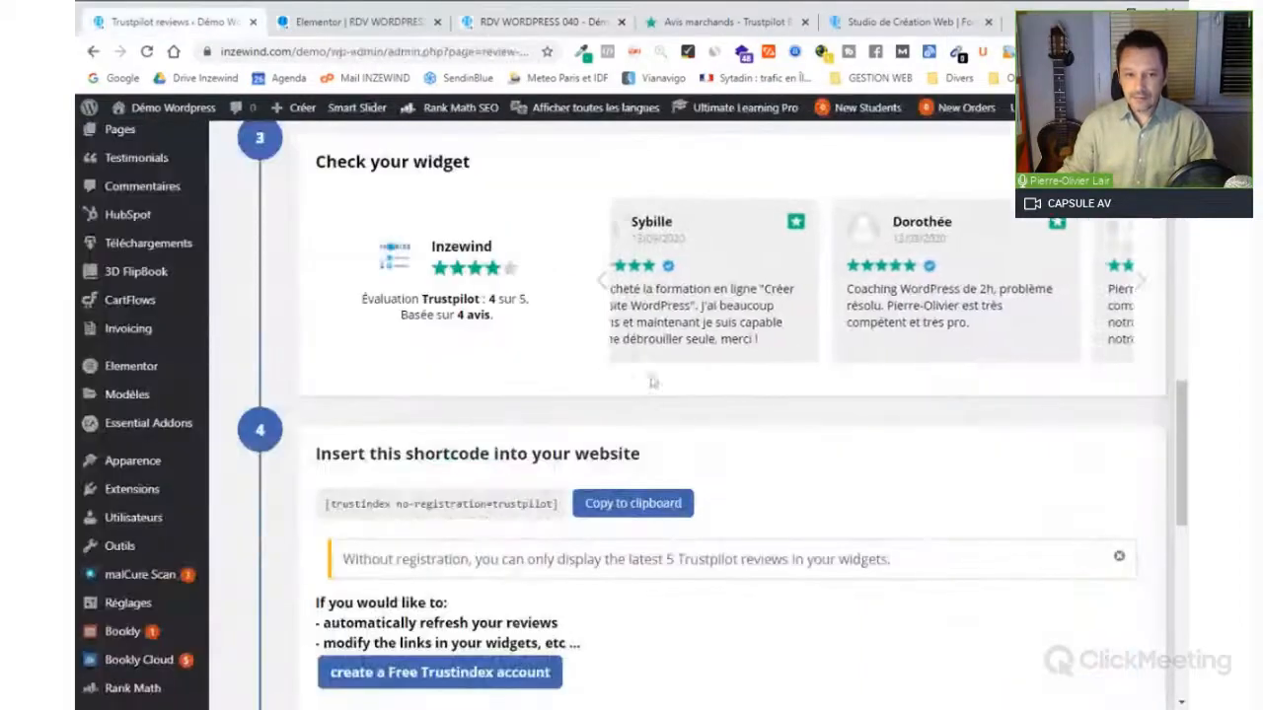
pyautogui.scroll(-3, 694, 404)
pyautogui.scroll(-1, 695, 404)
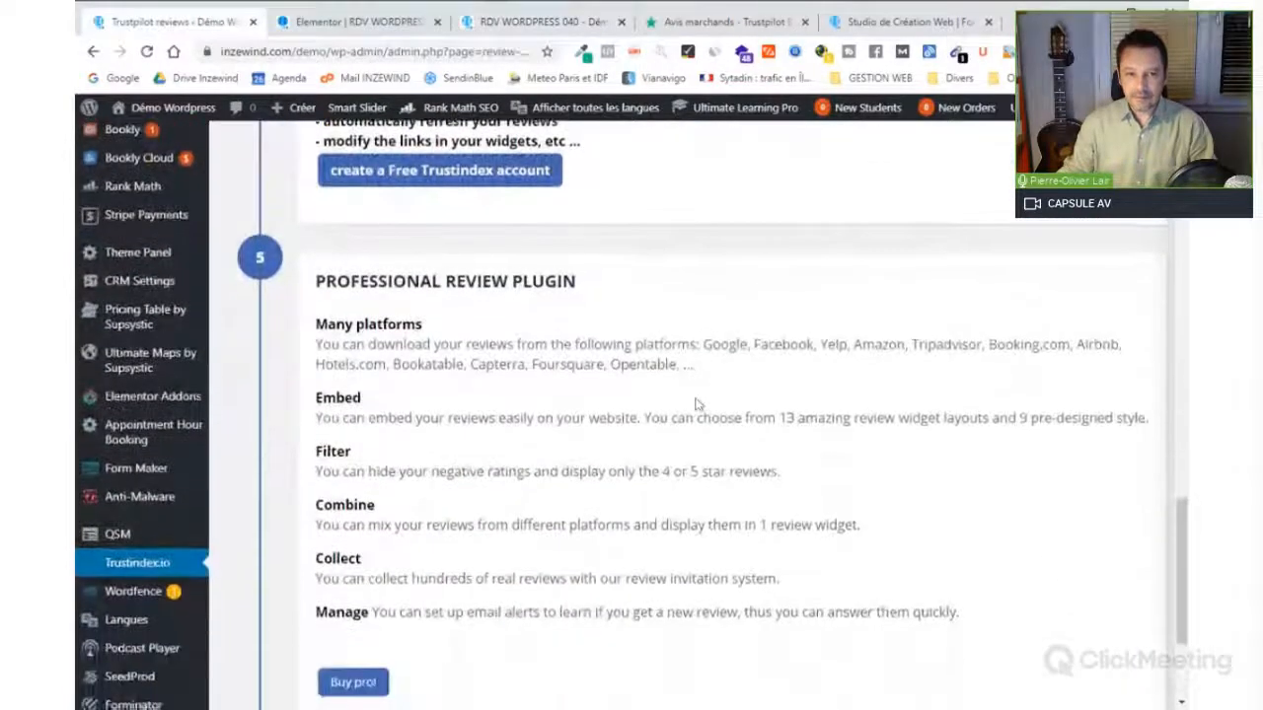
pyautogui.scroll(4, 695, 404)
pyautogui.scroll(1, 694, 404)
pyautogui.scroll(10, 694, 403)
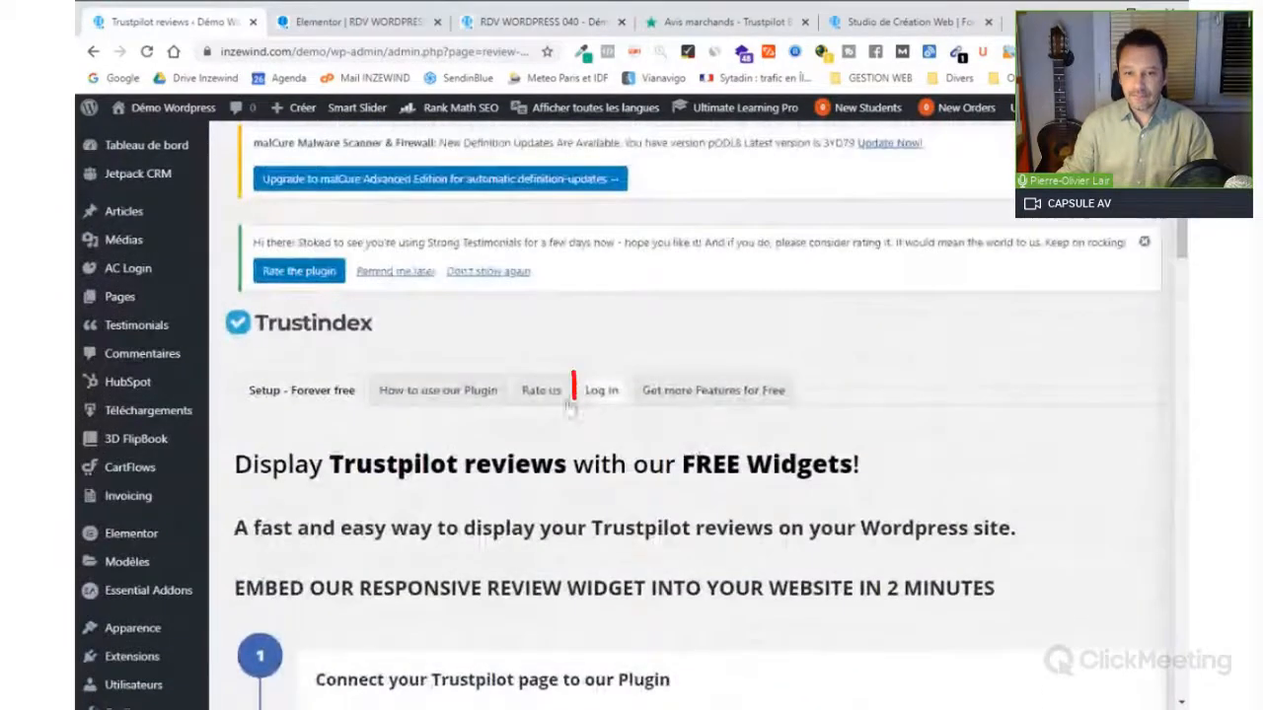
# - Open the plugin's log-in section for connecting a Trustindex account
pyautogui.click(604, 393)
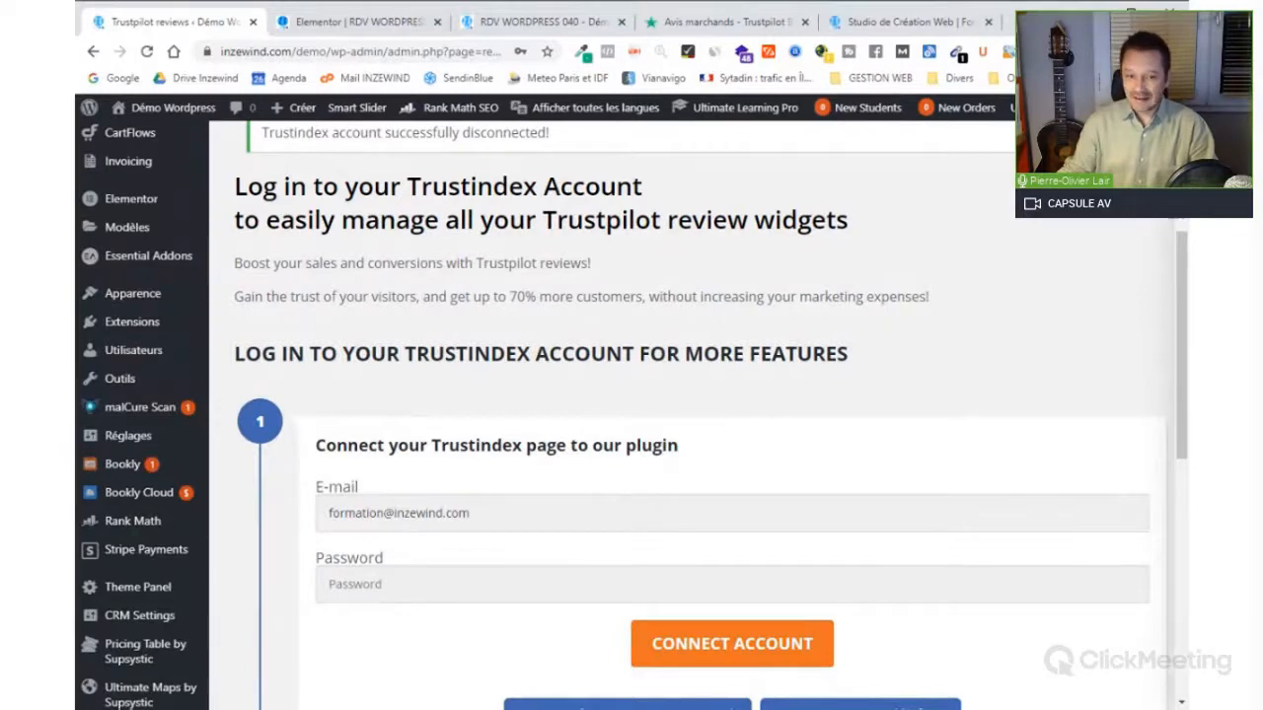
pyautogui.doubleClick(483, 355)
pyautogui.scroll(-1, 529, 406)
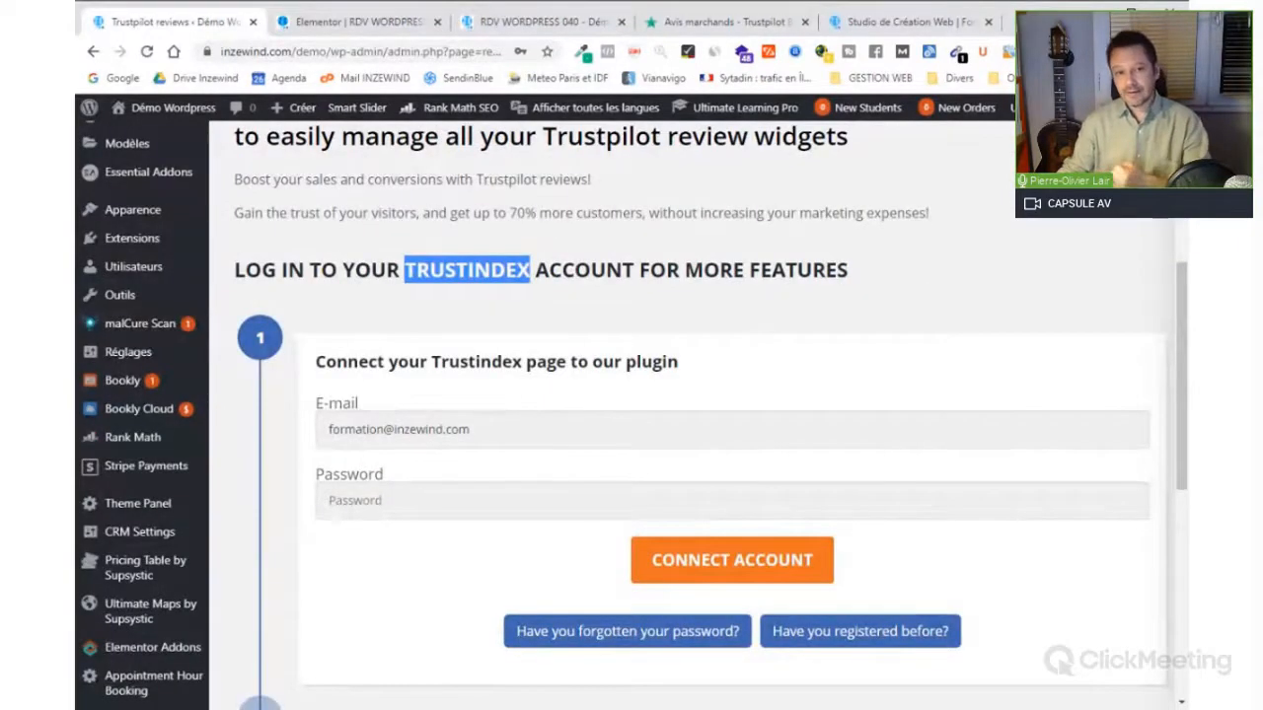
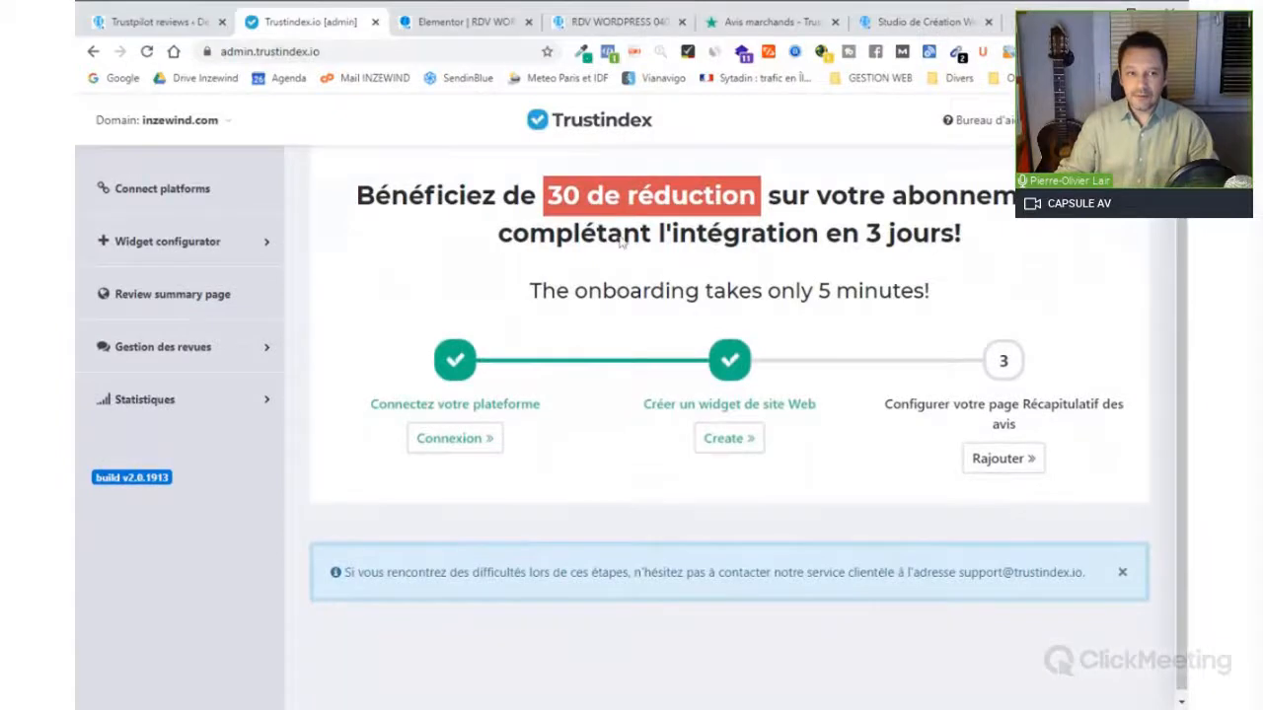
# - Return to the plugin's "Setup - Forever free" section and examine the widget preview and the limits of unregistered use
pyautogui.click(163, 24)
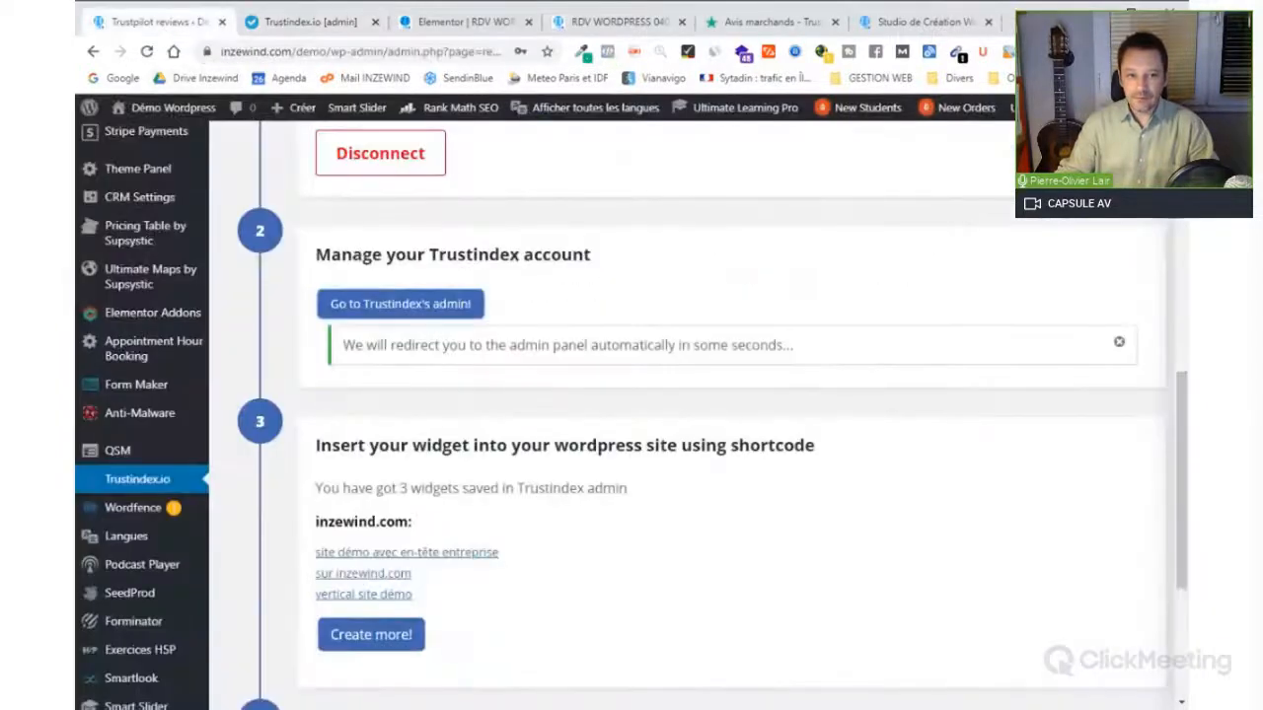
pyautogui.scroll(3, 352, 392)
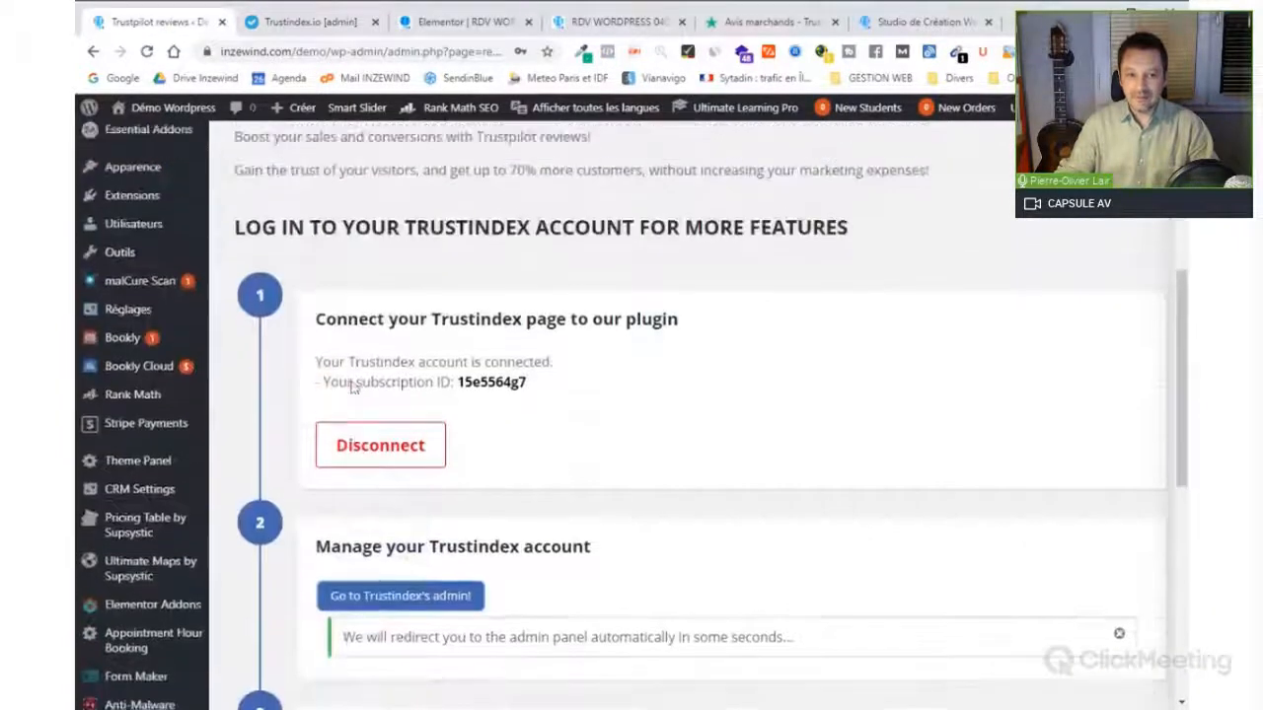
pyautogui.scroll(4, 352, 387)
pyautogui.click(303, 308)
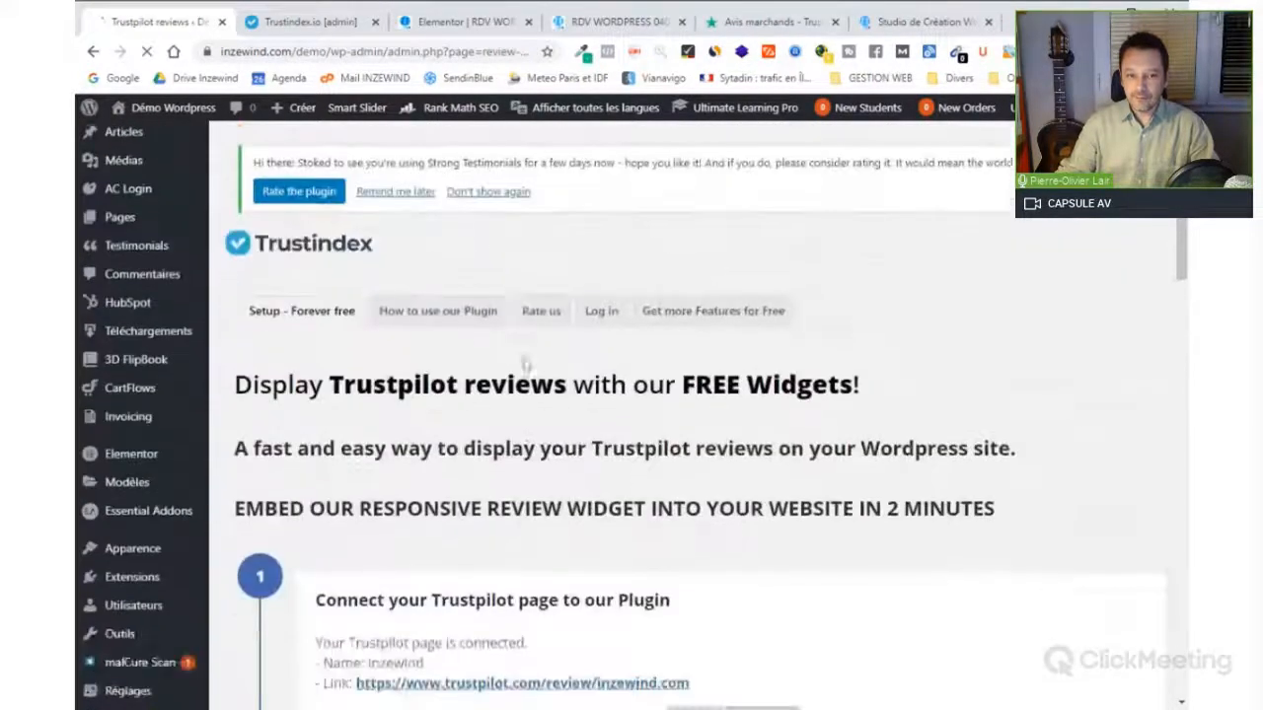
pyautogui.scroll(-10, 526, 364)
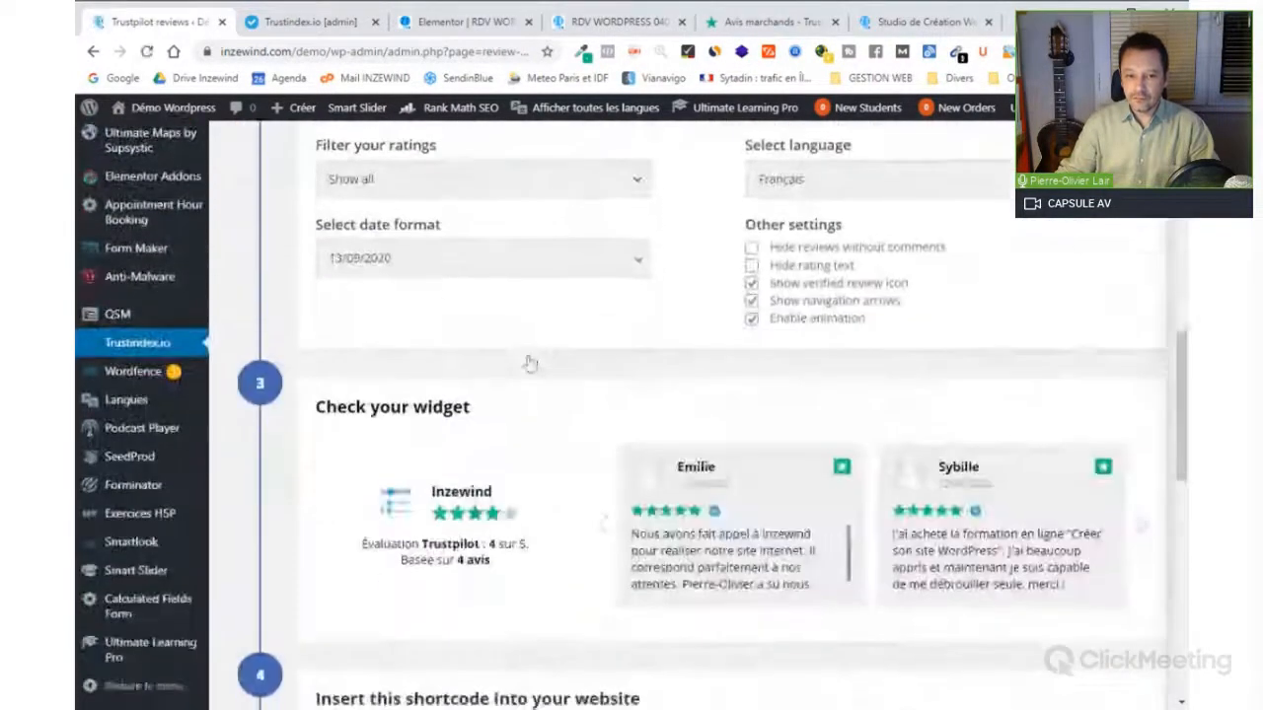
pyautogui.scroll(-4, 529, 364)
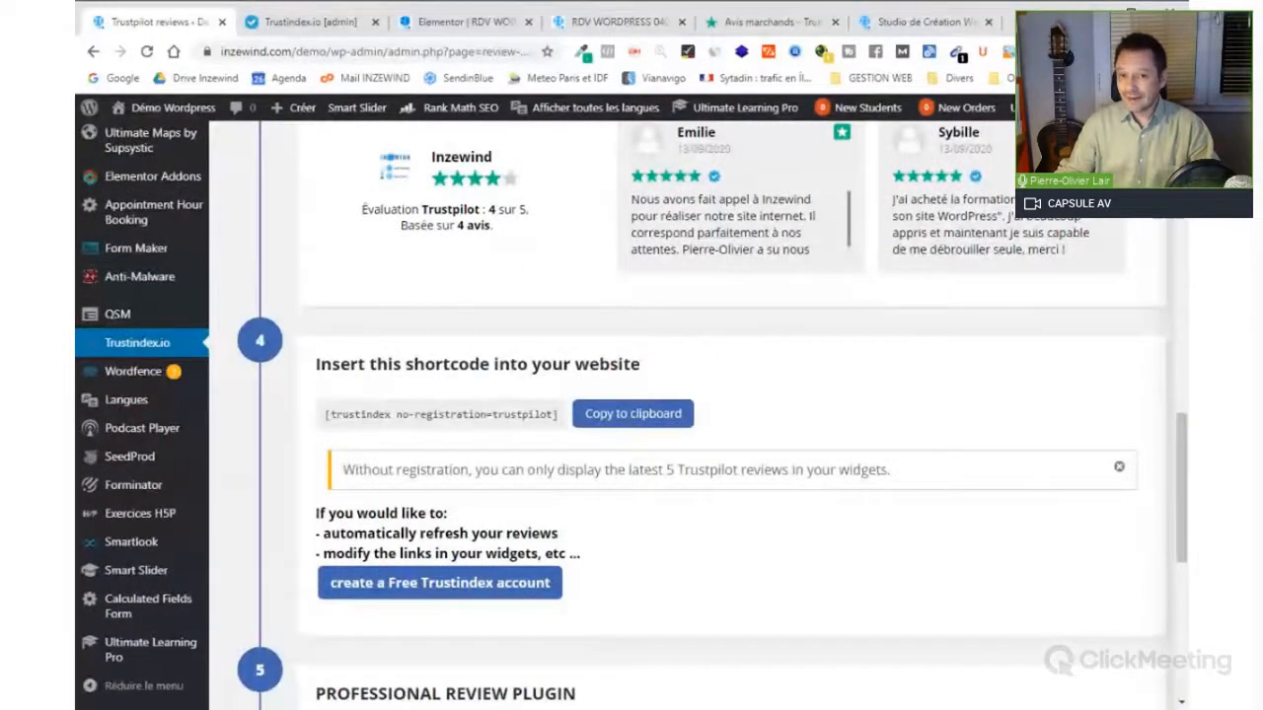
pyautogui.scroll(5, 642, 234)
pyautogui.scroll(-3, 801, 369)
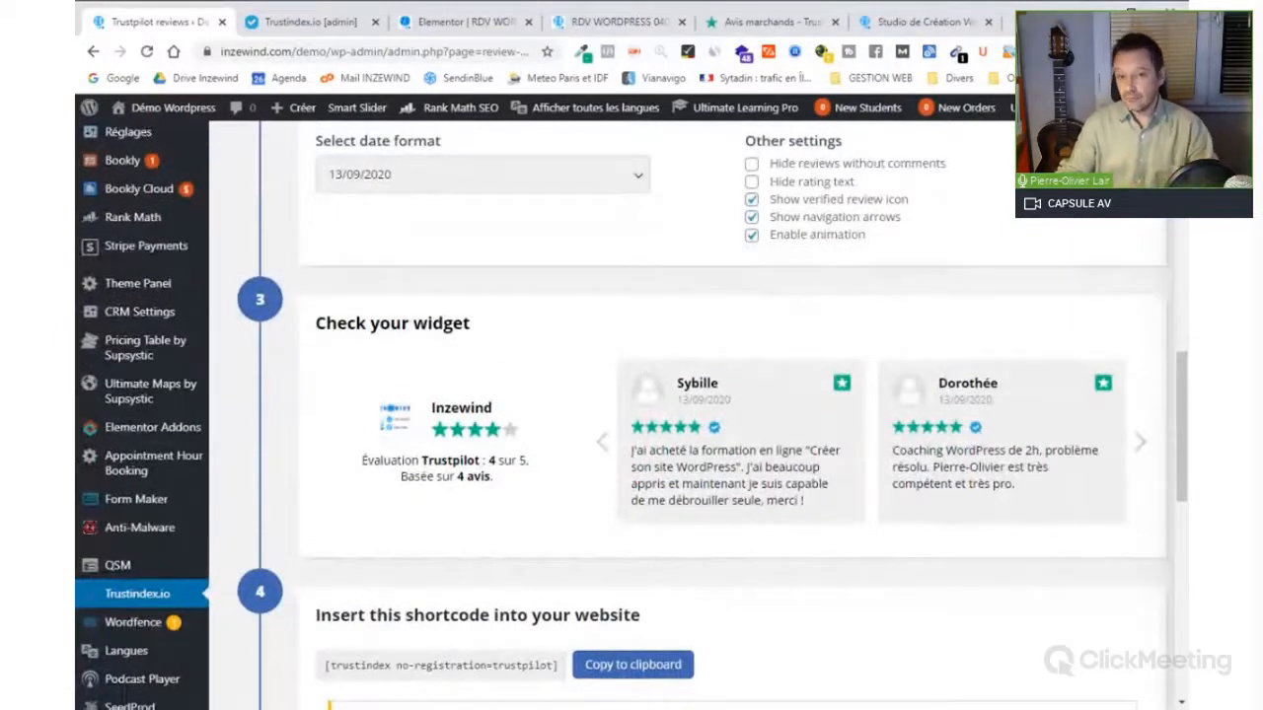
pyautogui.scroll(-2, 326, 500)
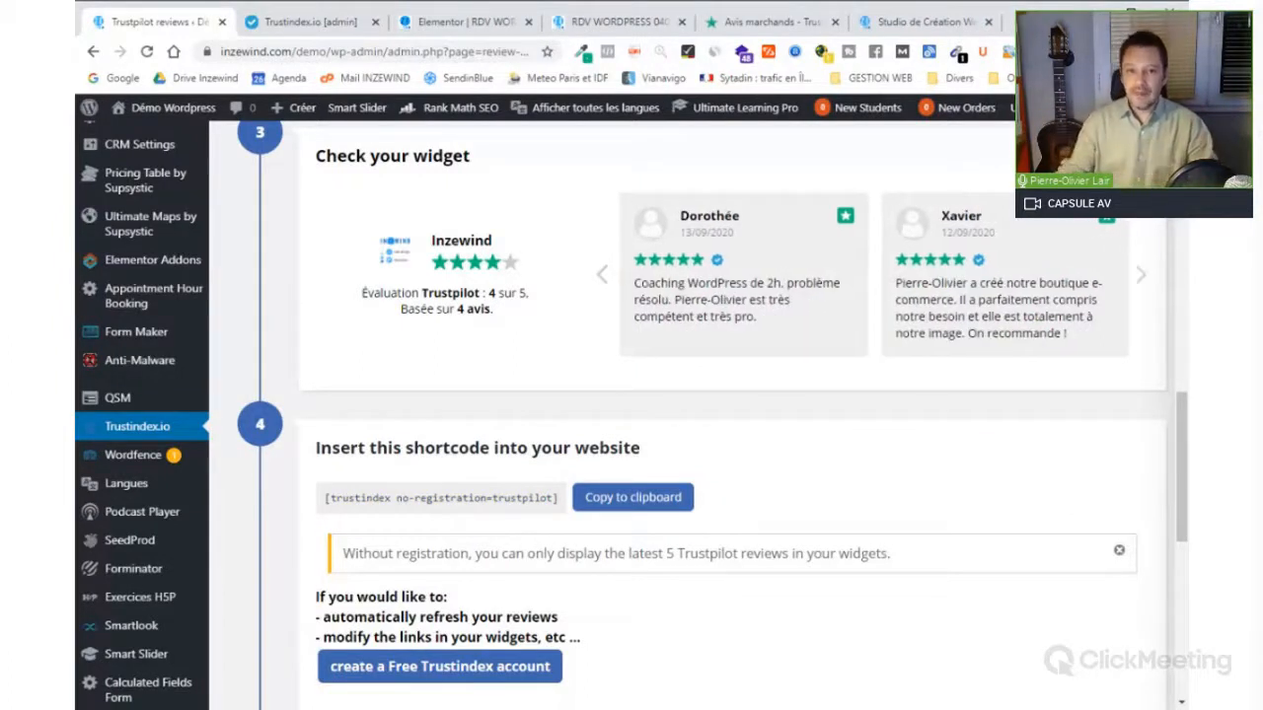
# - Switch to the Trustindex admin, open the saved website widgets and examine the "sur inzewind.com" entry
pyautogui.click(309, 22)
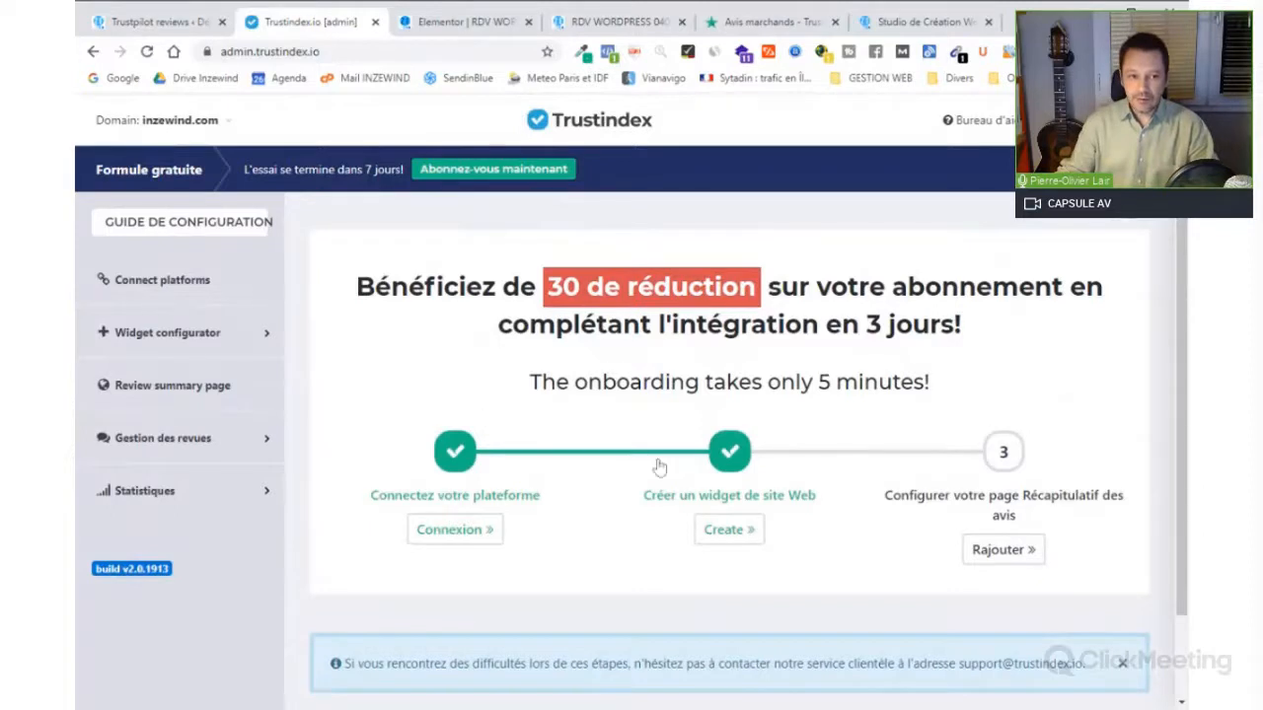
pyautogui.click(198, 334)
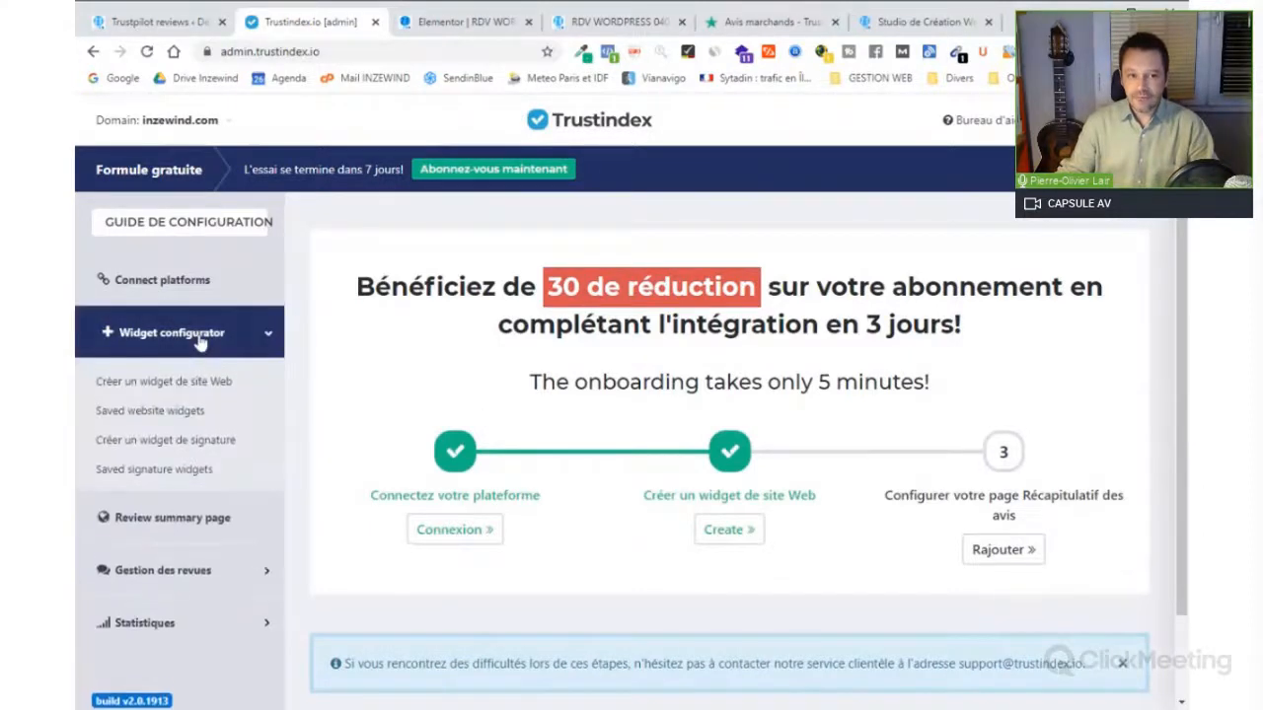
pyautogui.click(177, 382)
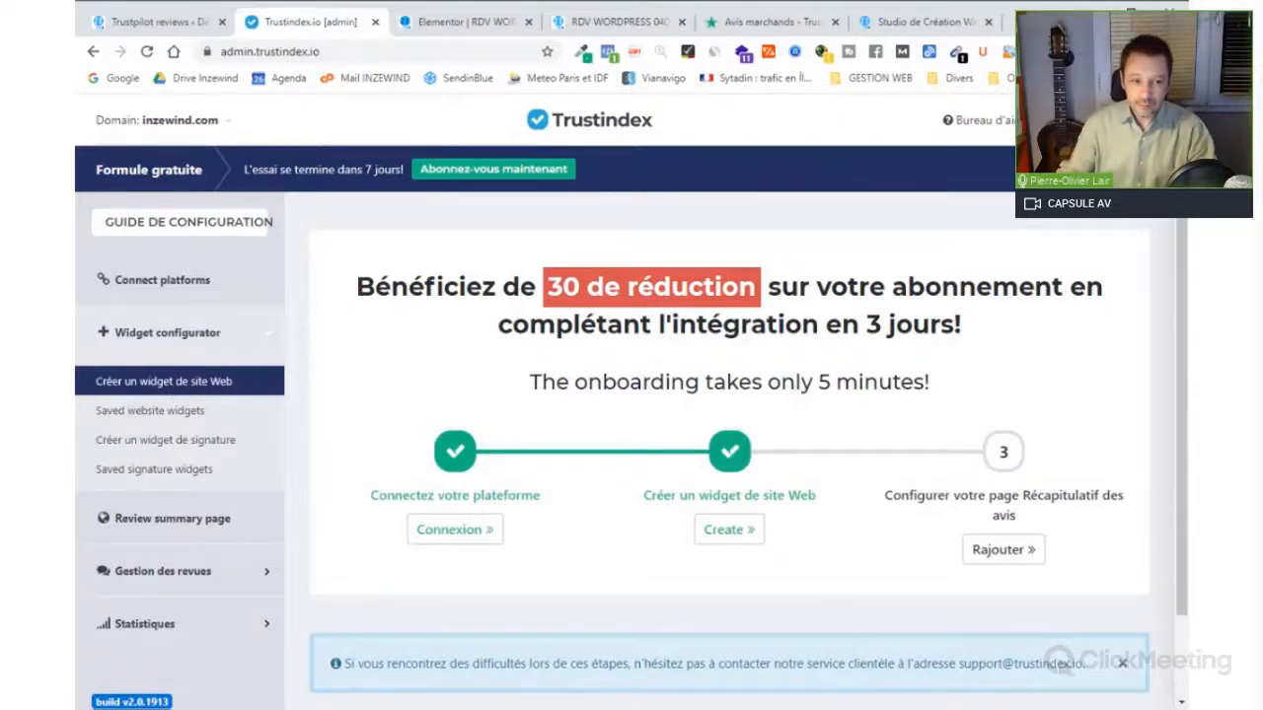
pyautogui.click(197, 410)
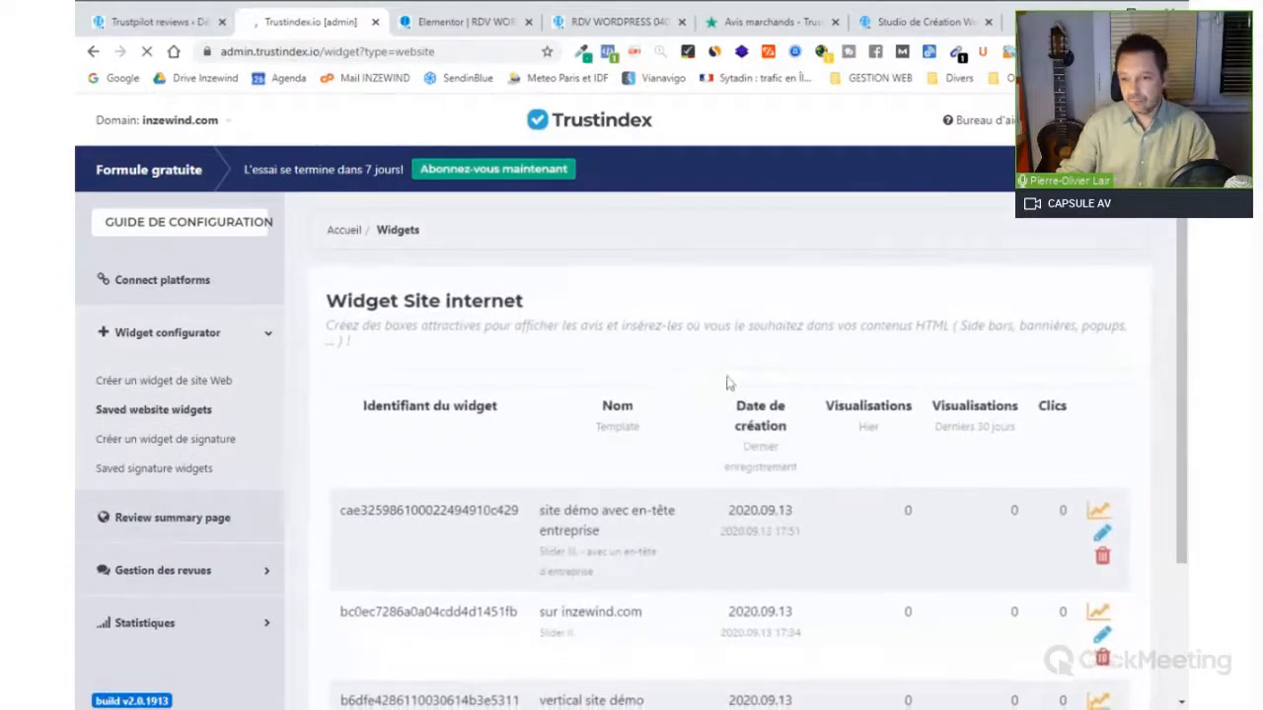
pyautogui.scroll(-2, 726, 382)
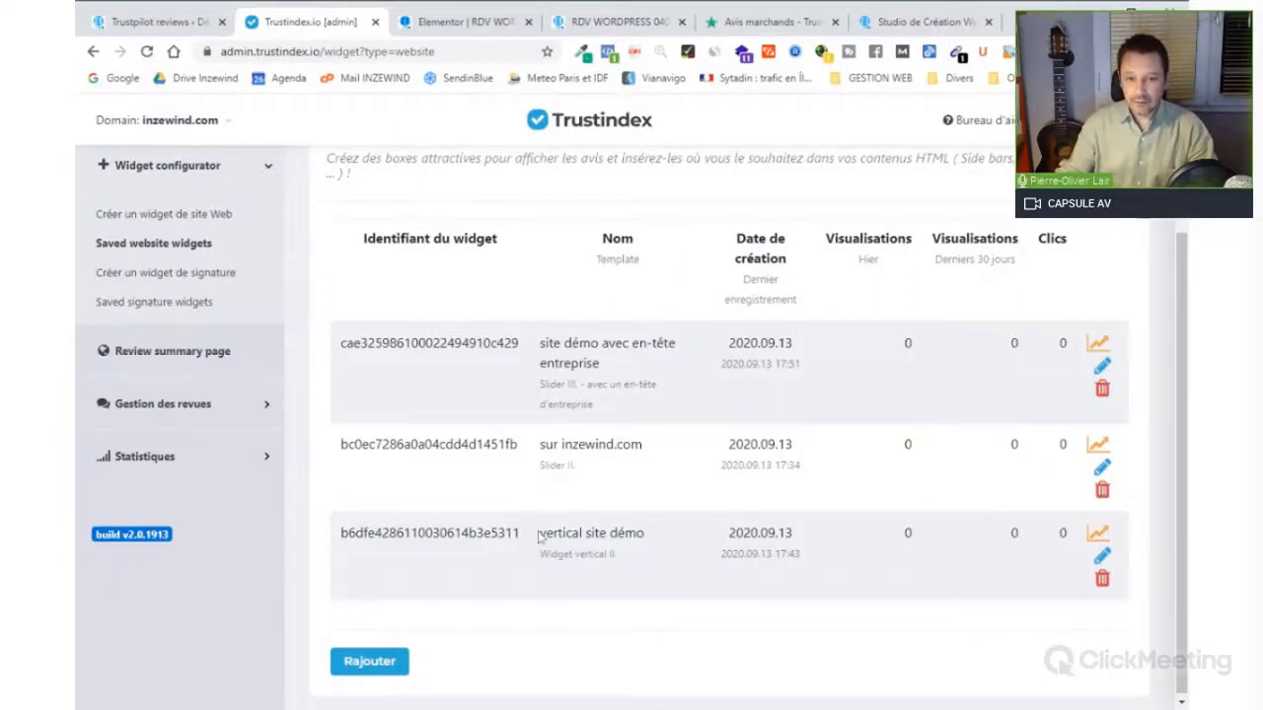
pyautogui.moveTo(519, 446); pyautogui.dragTo(333, 461)
pyautogui.click(786, 482)
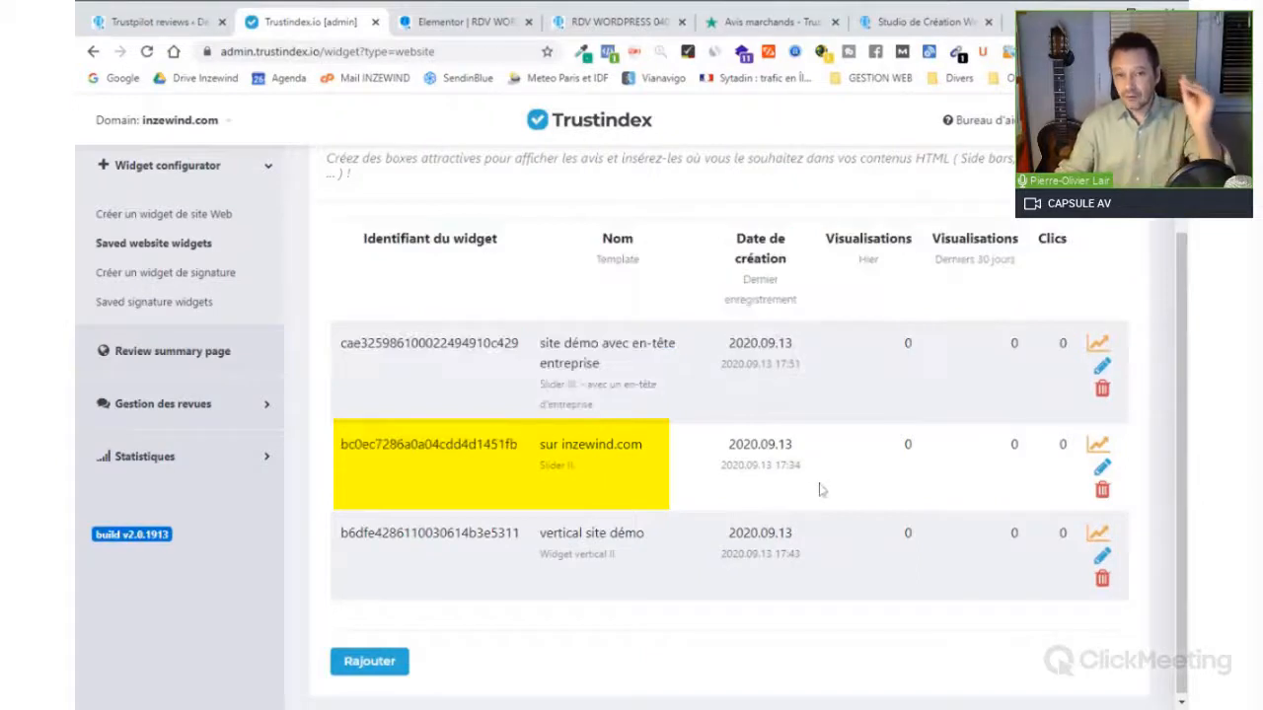
pyautogui.scroll(3, 804, 471)
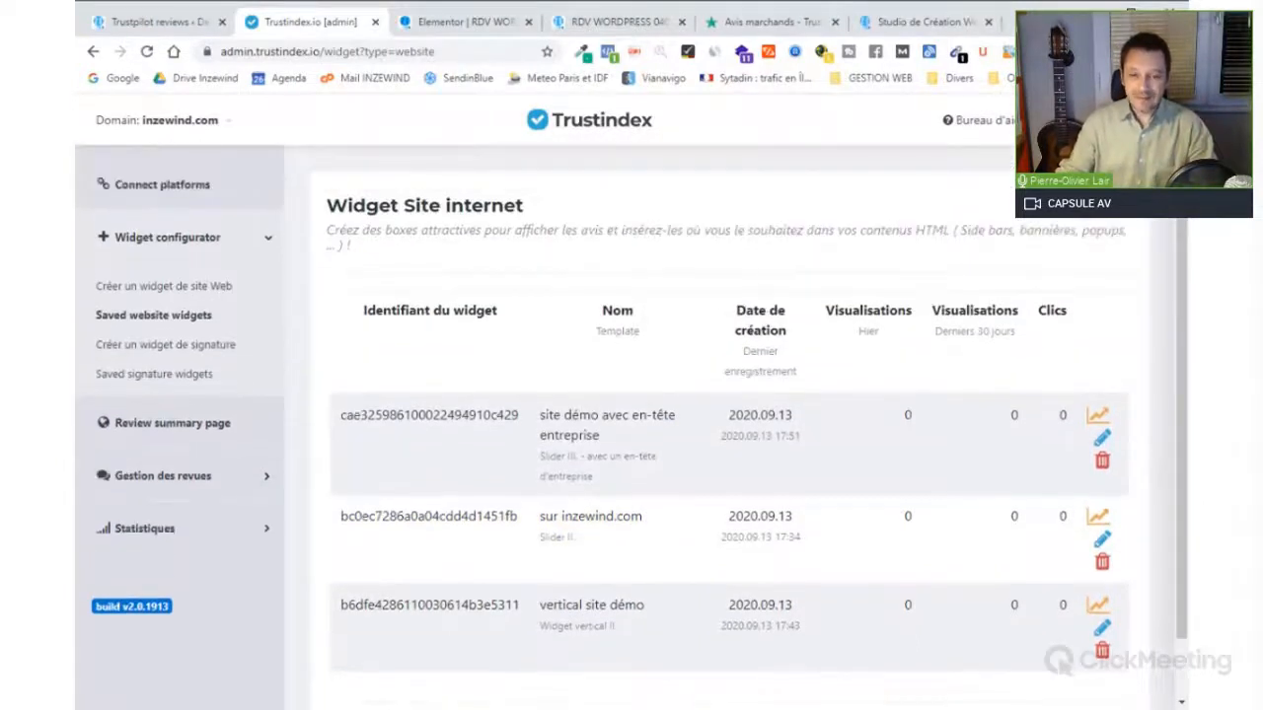
# - Start creating a new website widget and filter the templates to "Sidebar widgets"
pyautogui.scroll(-1, 757, 455)
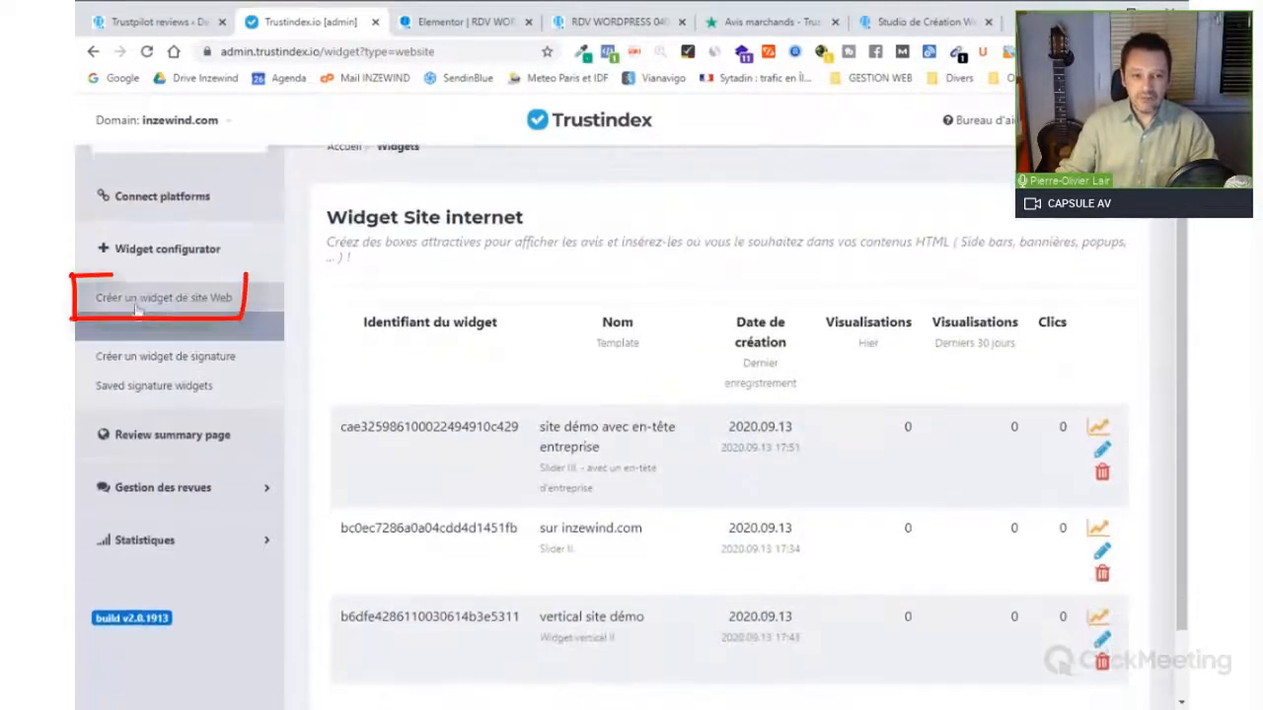
pyautogui.click(144, 305)
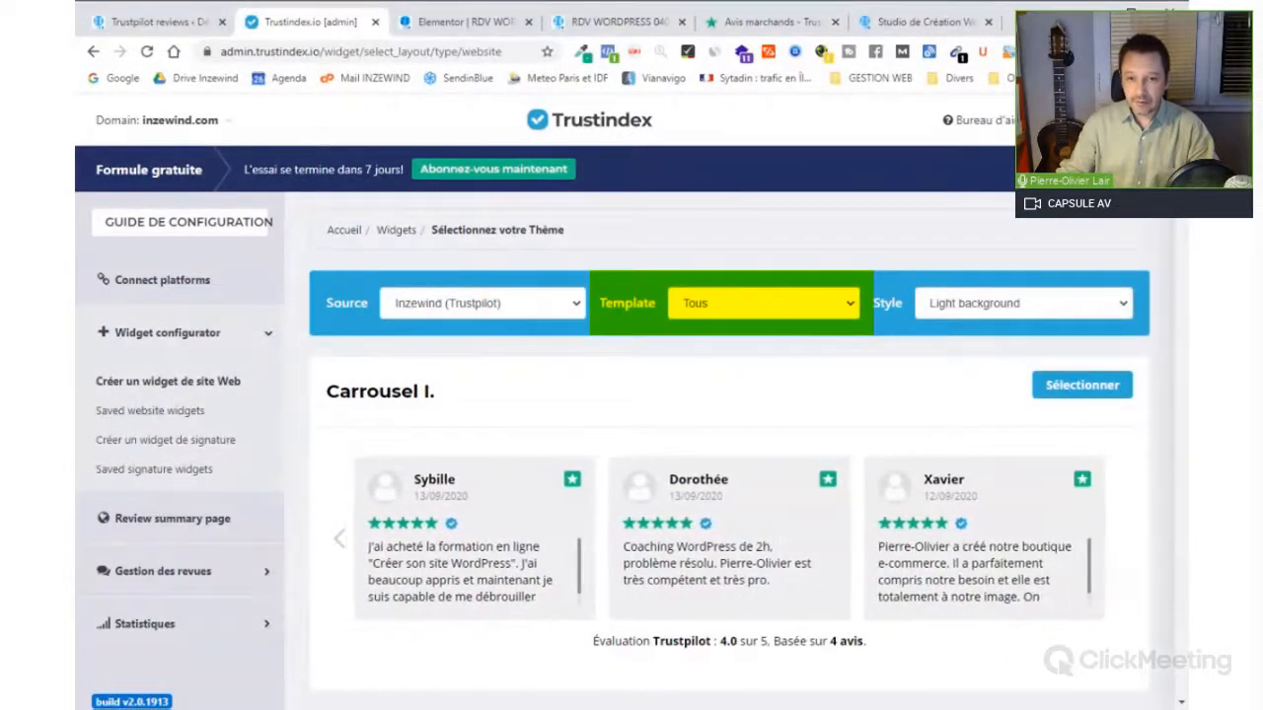
pyautogui.click(792, 355)
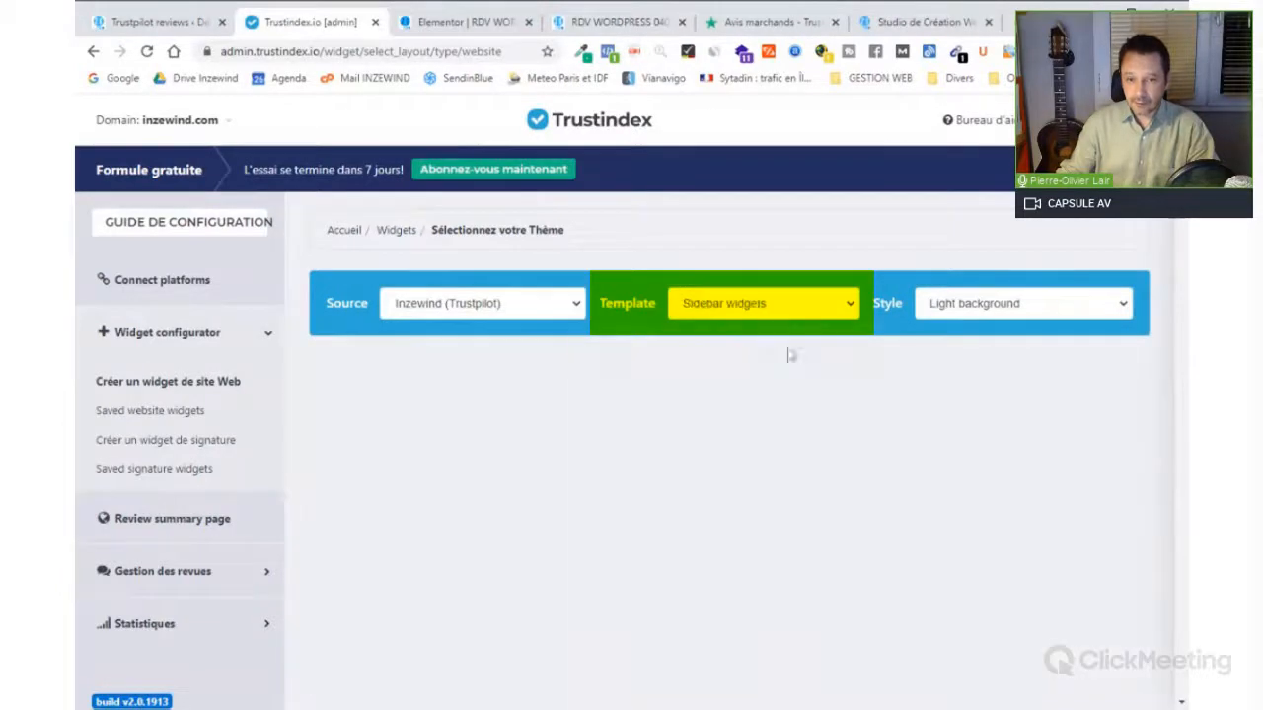
pyautogui.scroll(-1, 957, 489)
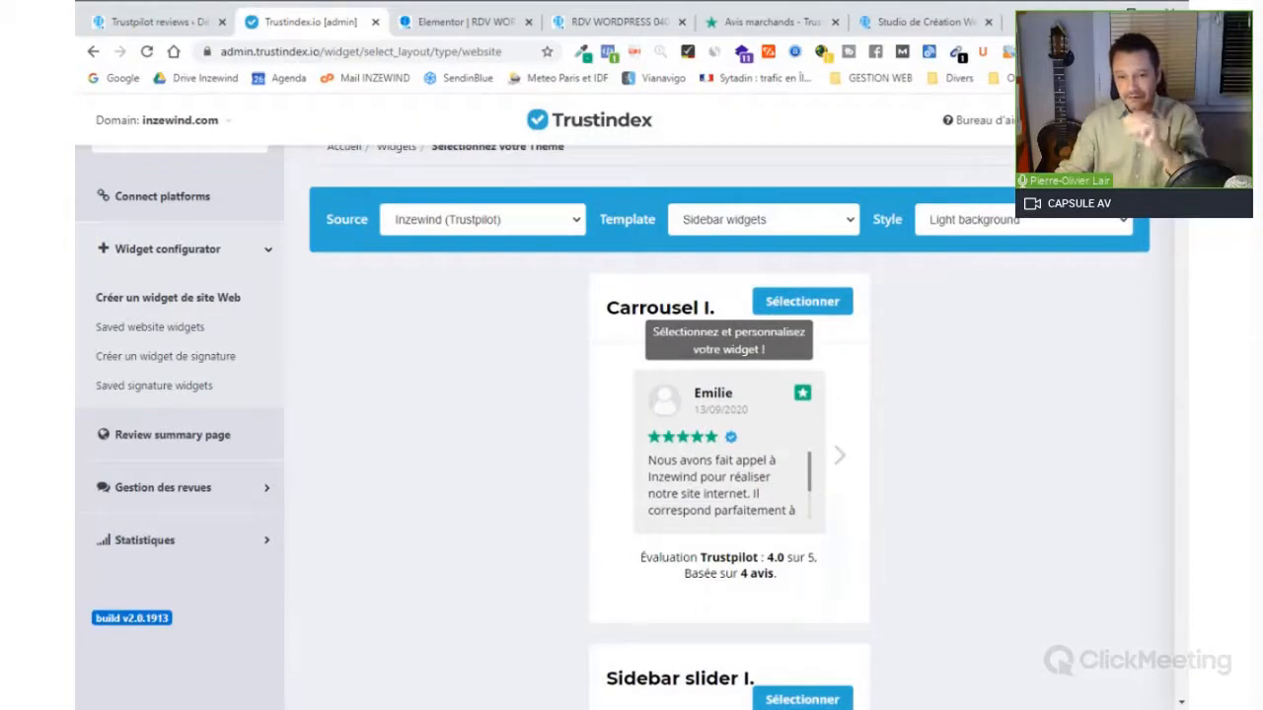
# - Set the widget style to "Soft" and look through the sidebar templates in that style
pyautogui.click(1032, 238)
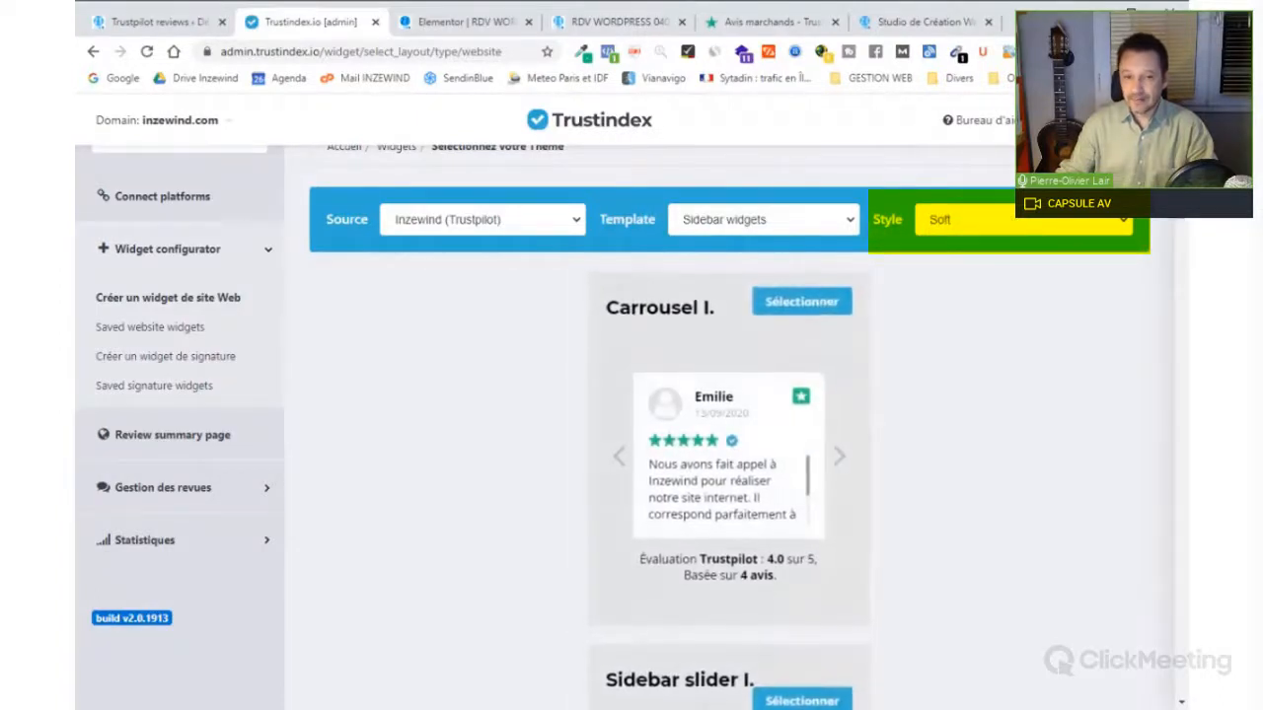
pyautogui.scroll(-2, 876, 432)
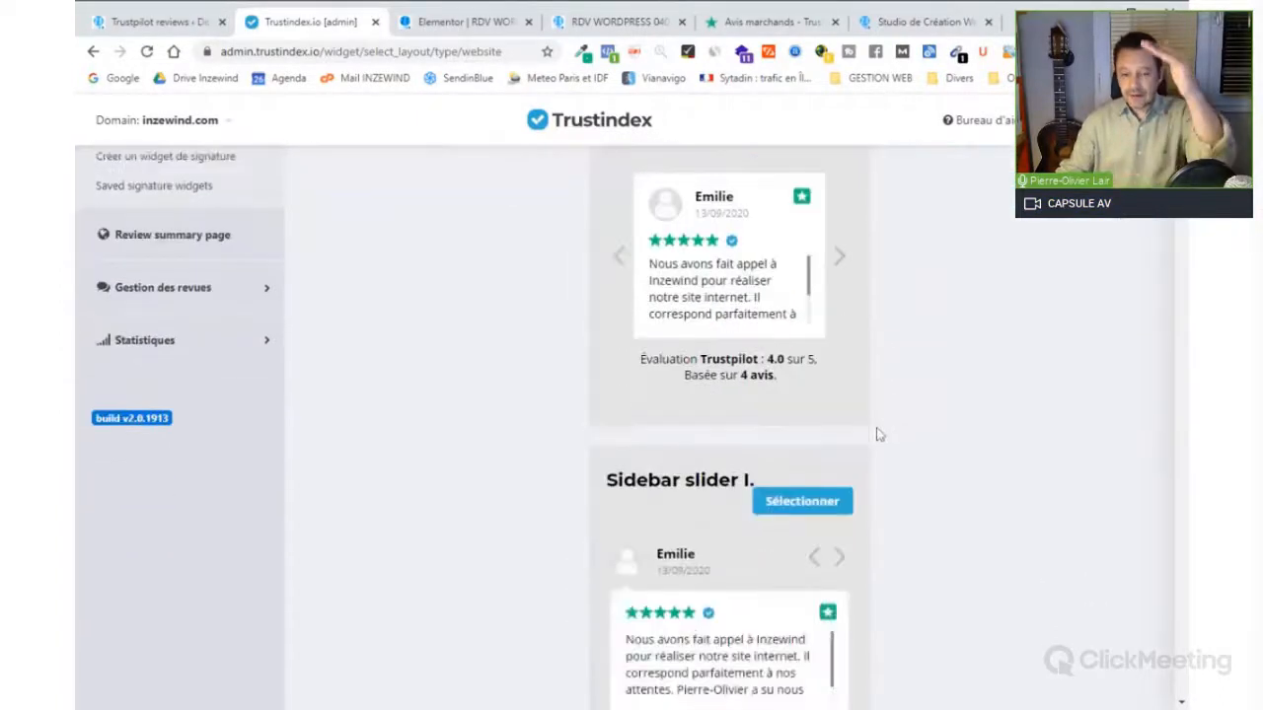
pyautogui.scroll(-2, 876, 431)
pyautogui.scroll(-4, 762, 296)
pyautogui.scroll(9, 761, 310)
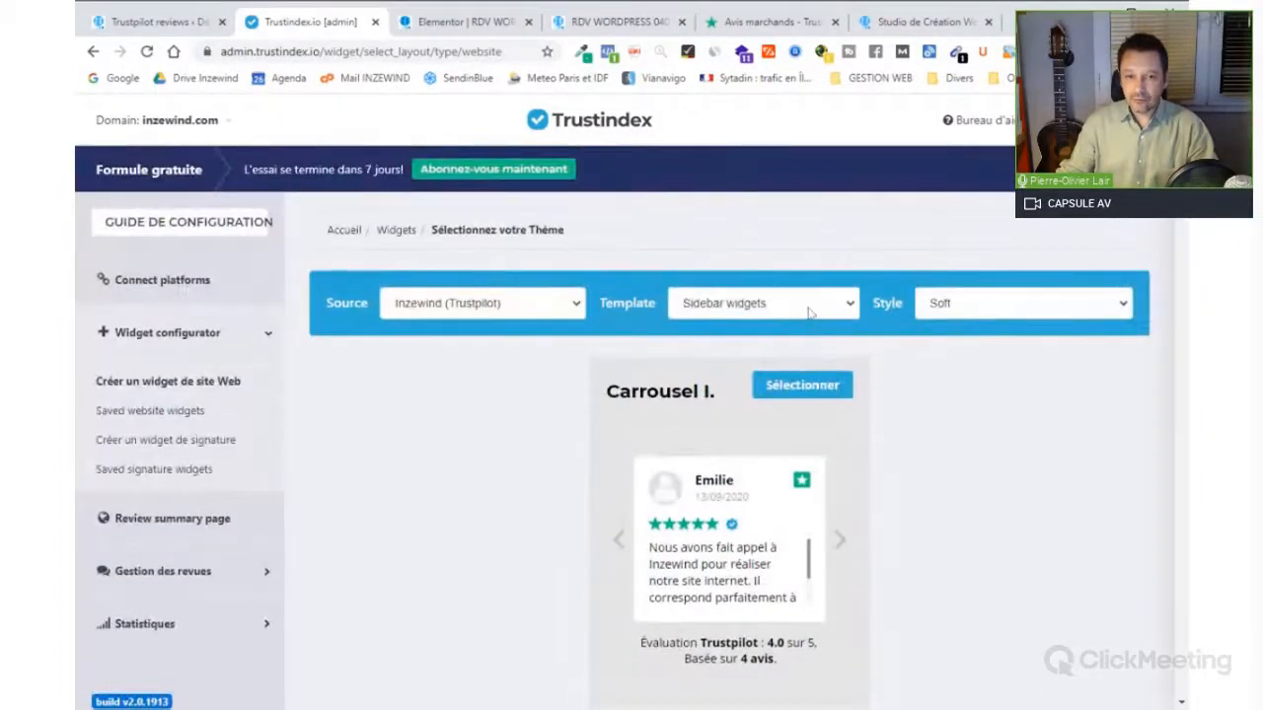
pyautogui.scroll(-1, 799, 296)
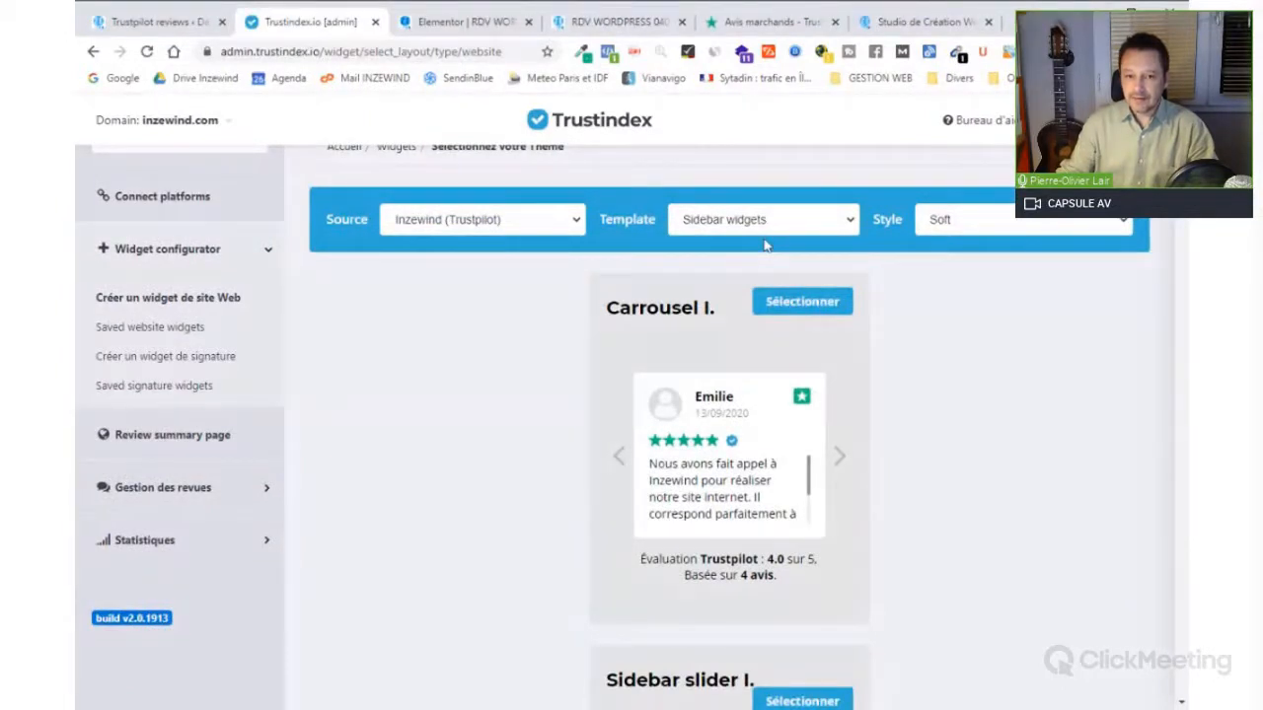
# - Find the full-width "Grille" template in the list and select it for the new widget
pyautogui.moveTo(1180, 247); pyautogui.dragTo(1165, 638)
pyautogui.scroll(-1, 572, 431)
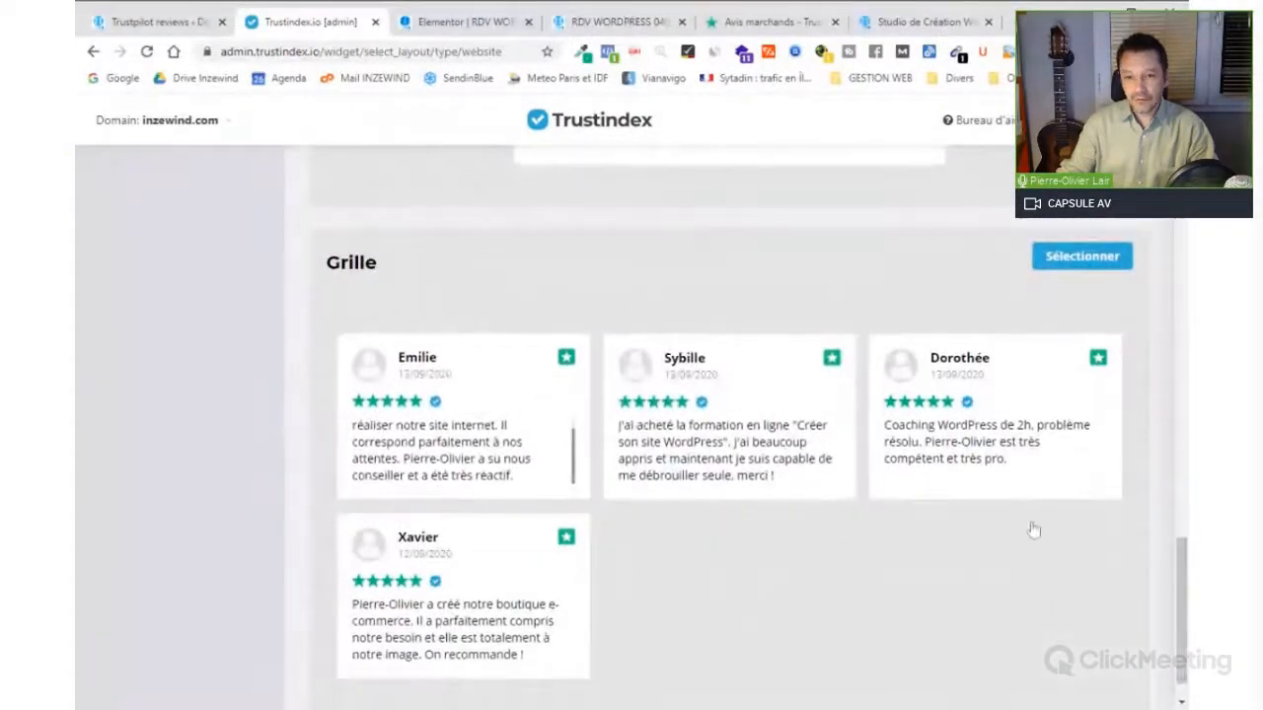
pyautogui.moveTo(1178, 555); pyautogui.dragTo(1170, 587)
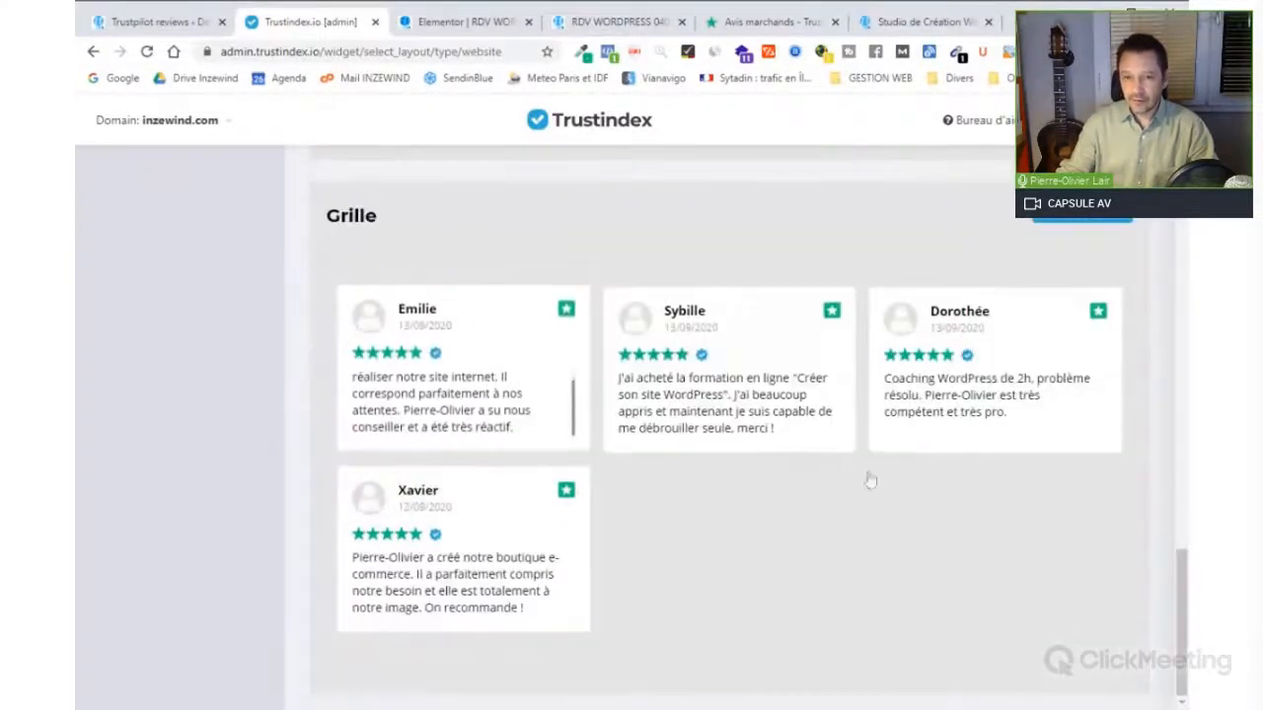
pyautogui.click(1084, 212)
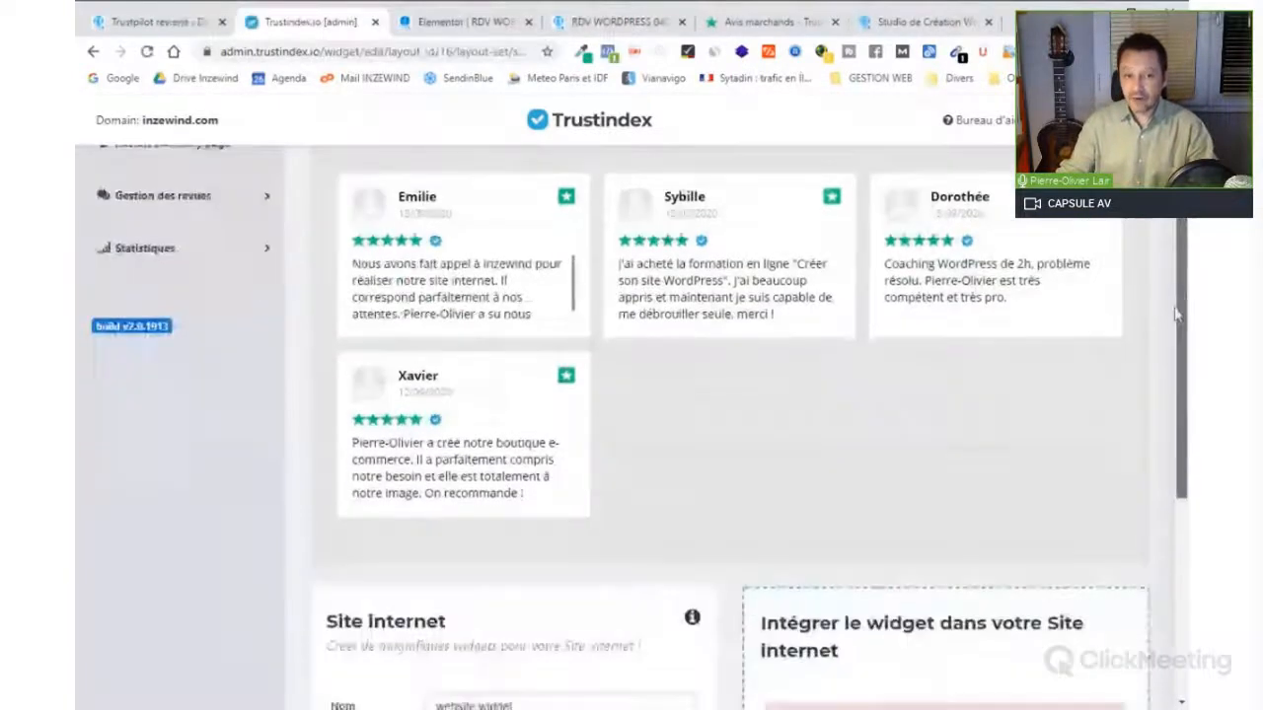
# - Name the new website widget "grille"
pyautogui.moveTo(1174, 313); pyautogui.dragTo(1164, 478)
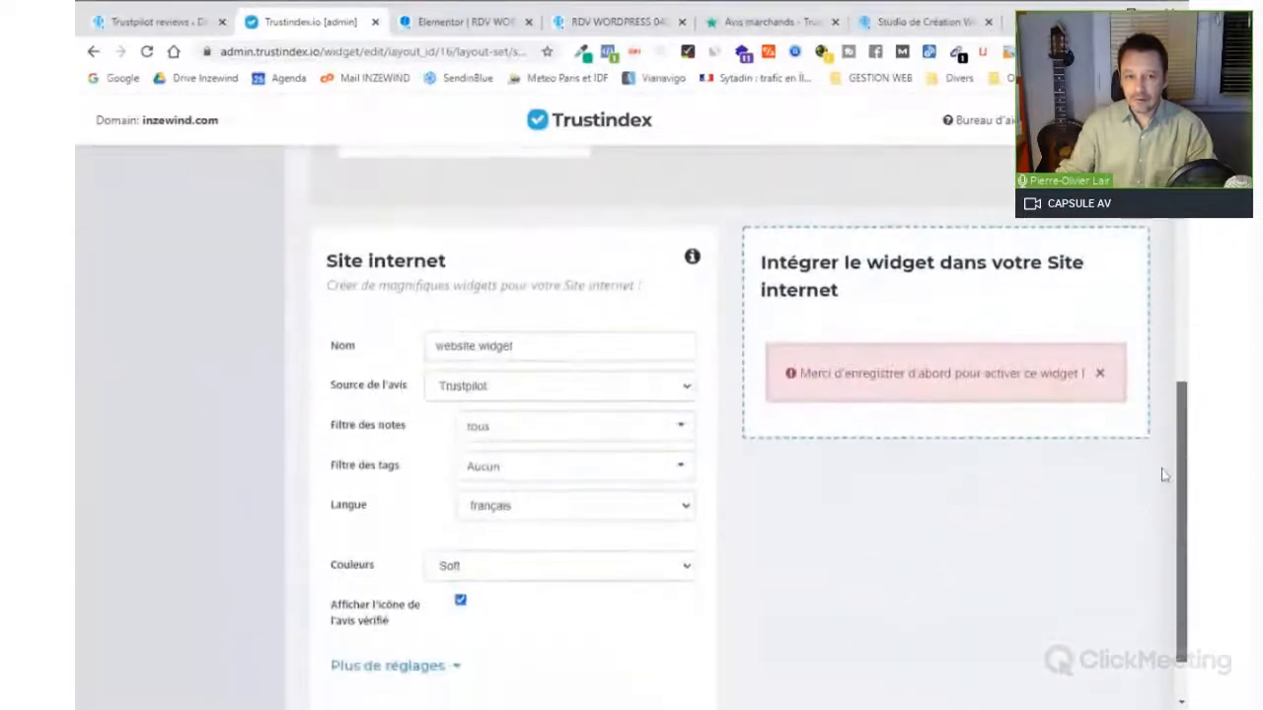
pyautogui.scroll(-1, 516, 332)
pyautogui.moveTo(515, 274); pyautogui.dragTo(392, 276)
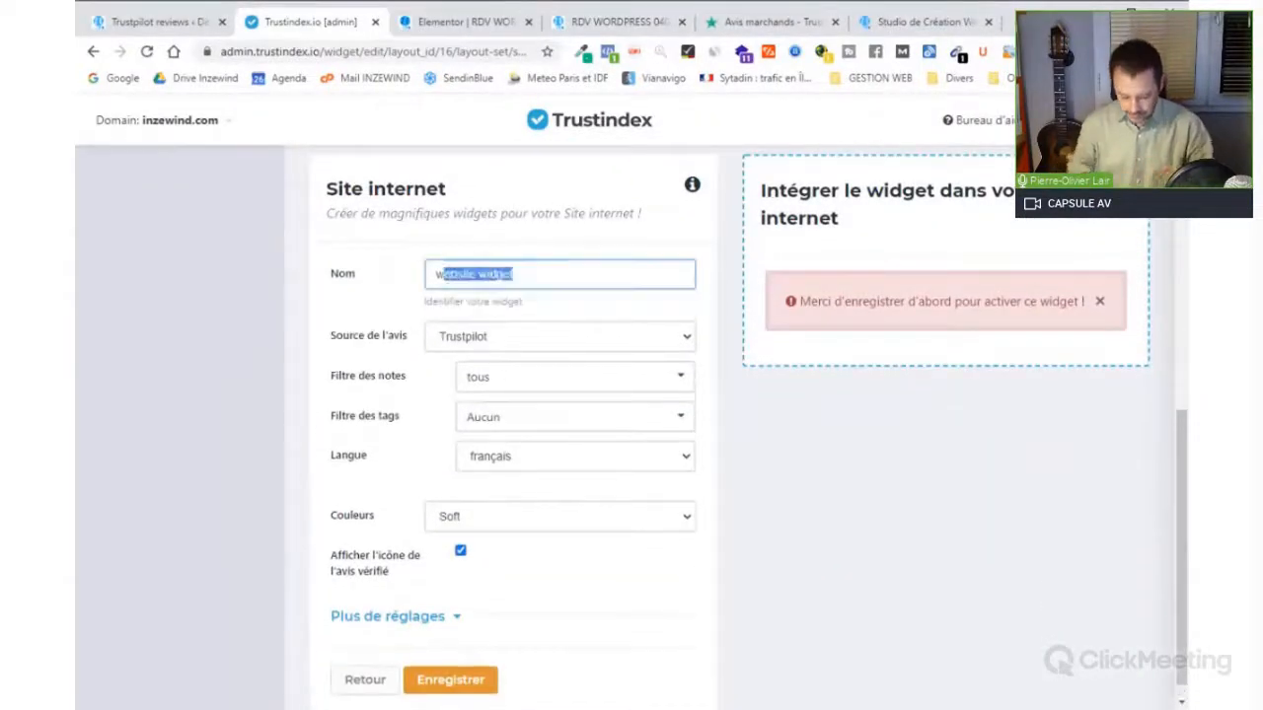
pyautogui.write('gr')
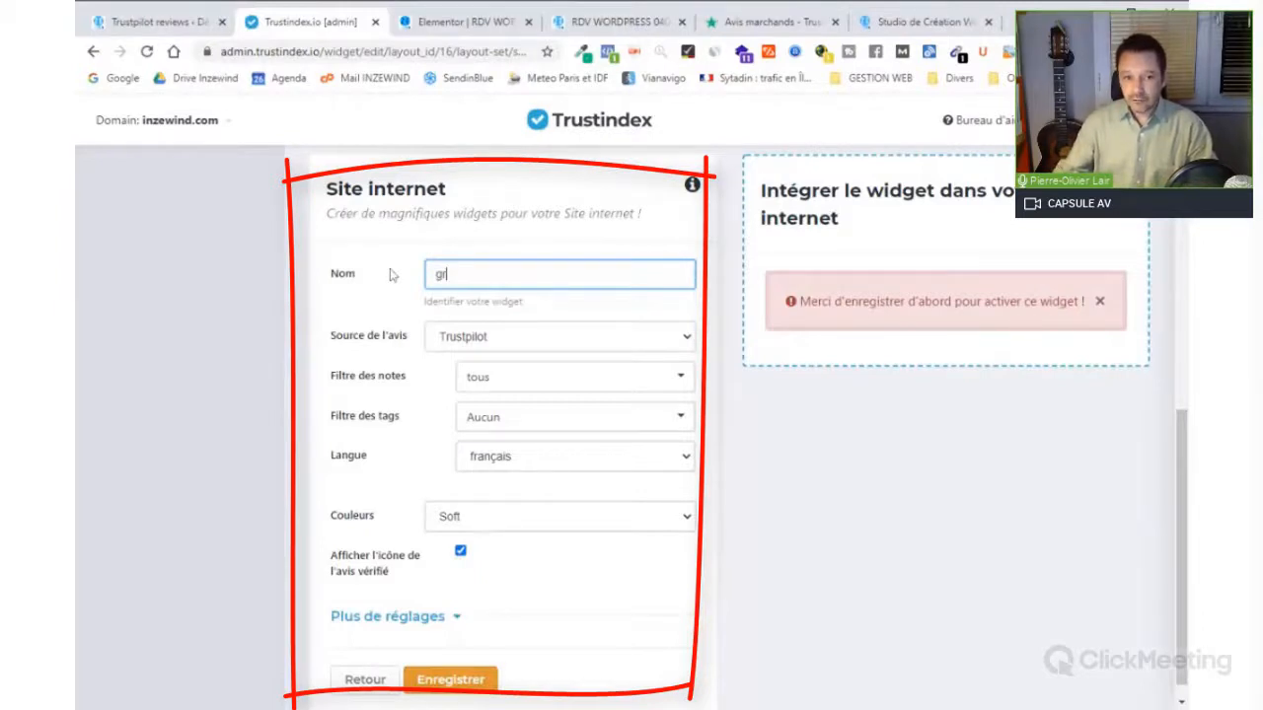
pyautogui.write('ille')
# - Open the rating filter options and expand the widget's additional settings
pyautogui.click(510, 379)
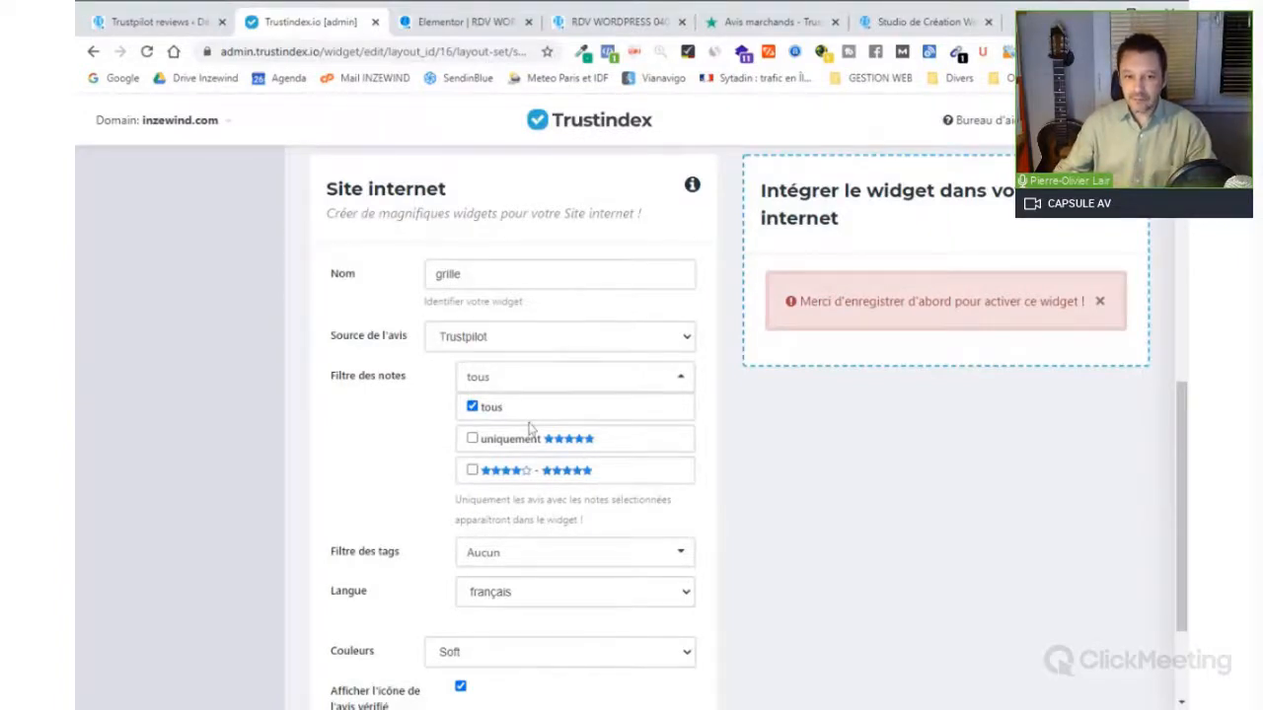
pyautogui.scroll(-2, 528, 427)
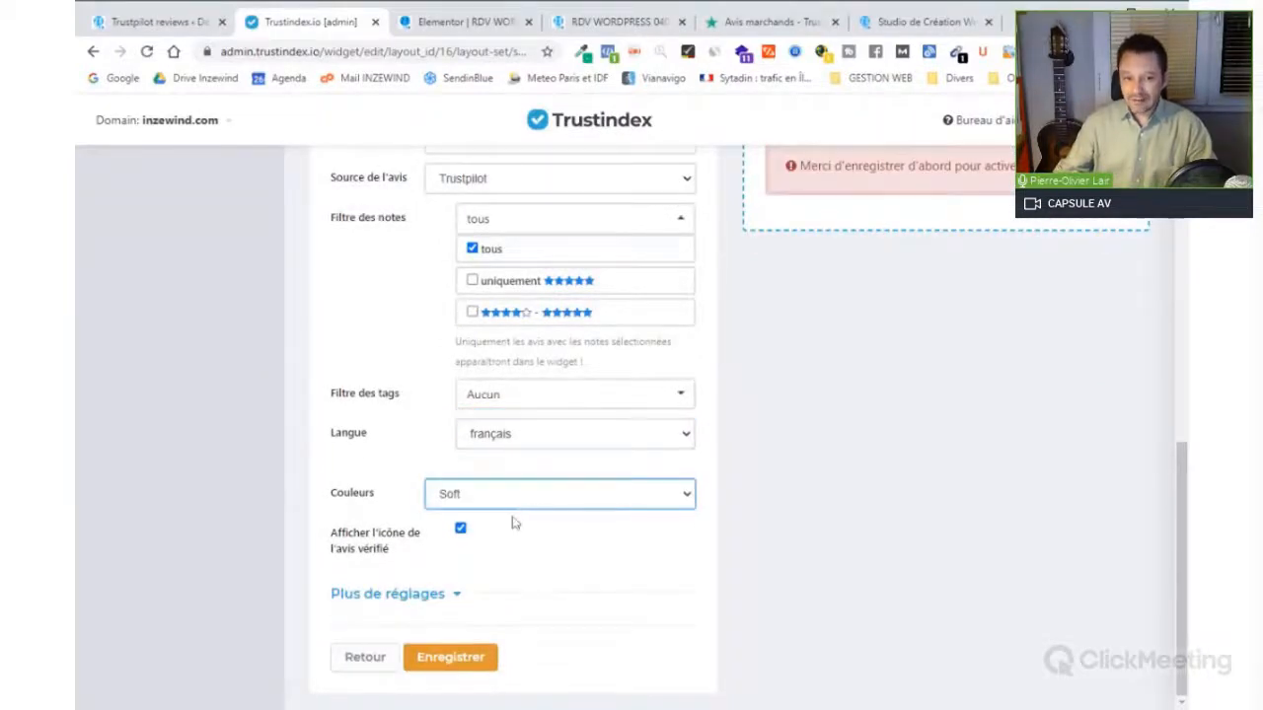
pyautogui.click(433, 601)
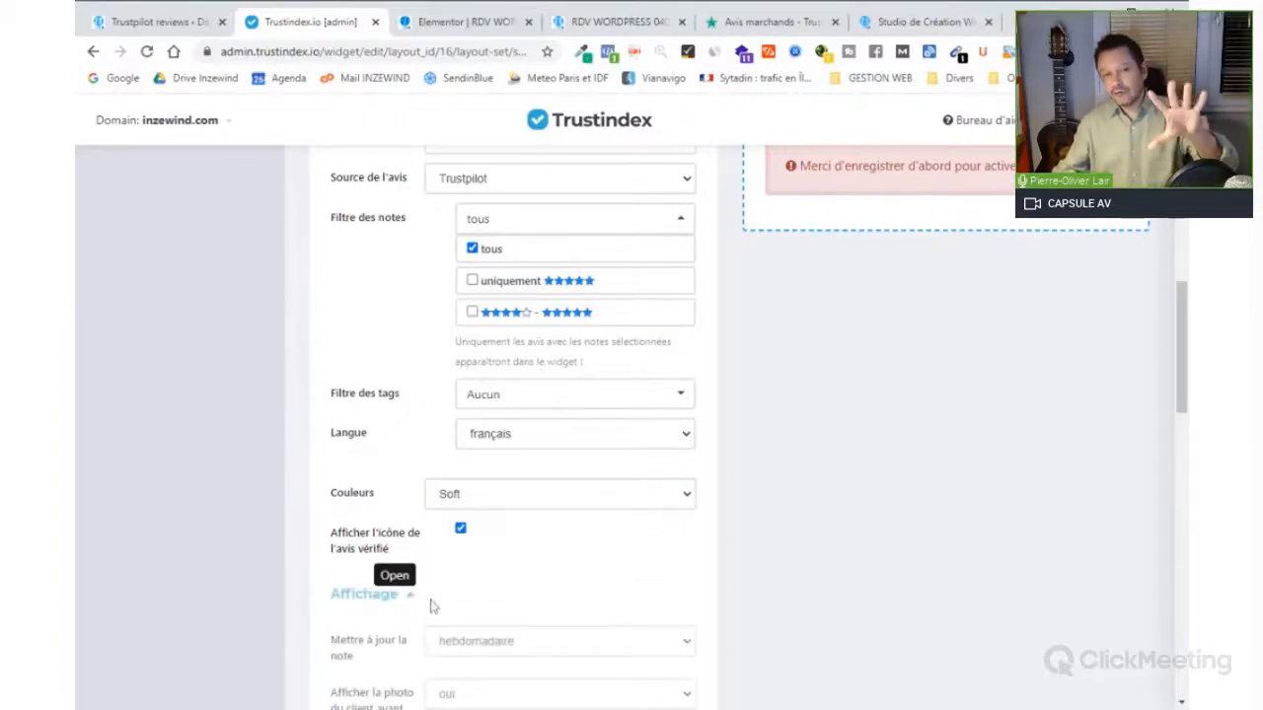
# - Examine the display, inner card and outer card settings and compare them with the grid preview
pyautogui.scroll(-6, 518, 553)
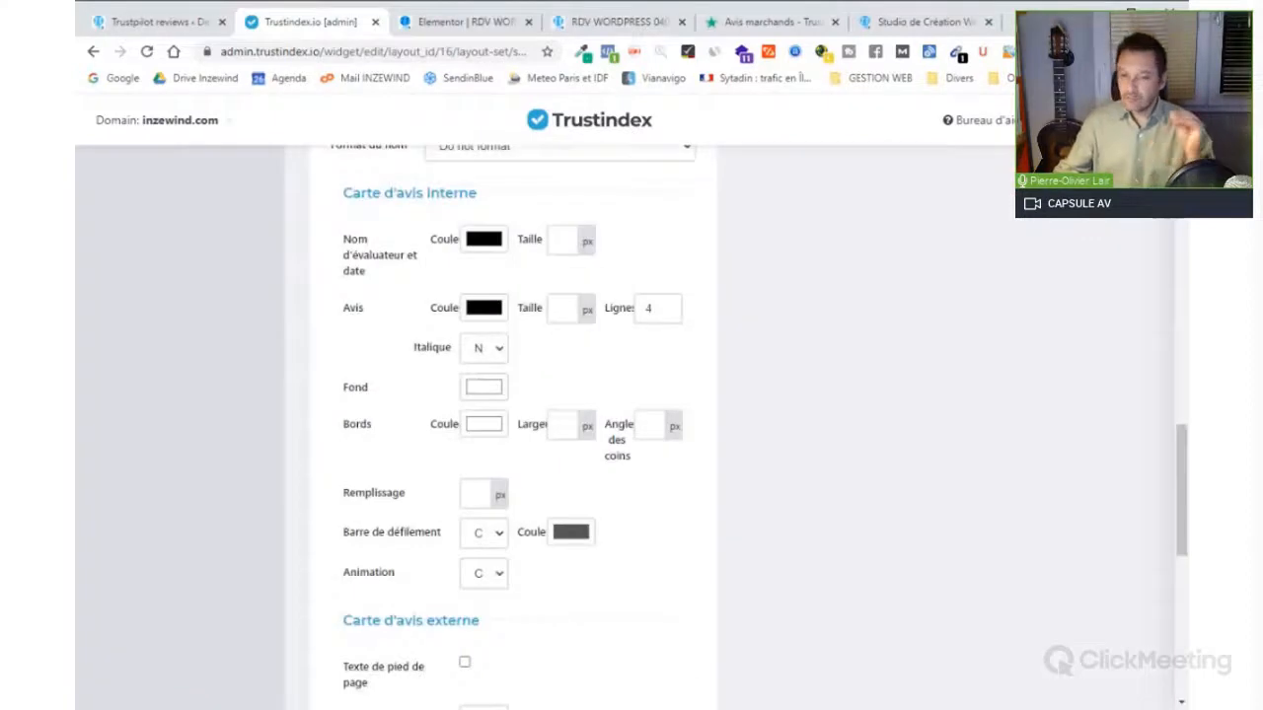
pyautogui.scroll(2, 518, 551)
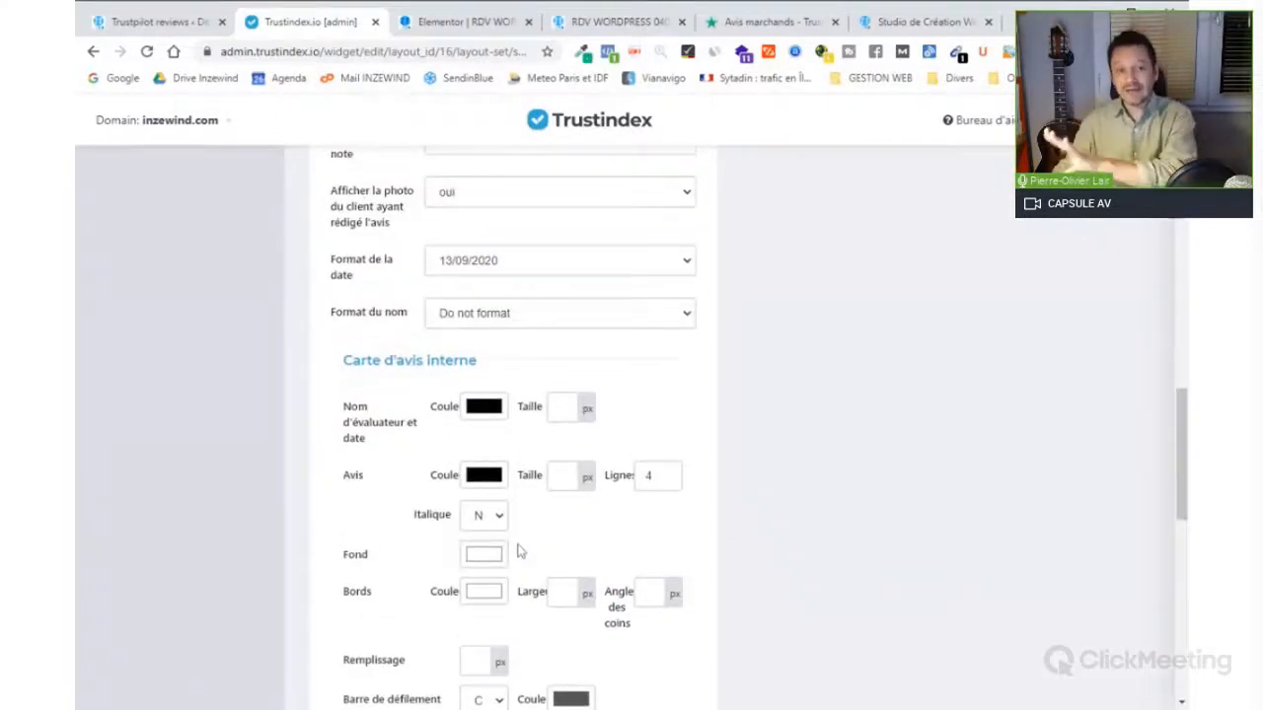
pyautogui.scroll(-2, 519, 553)
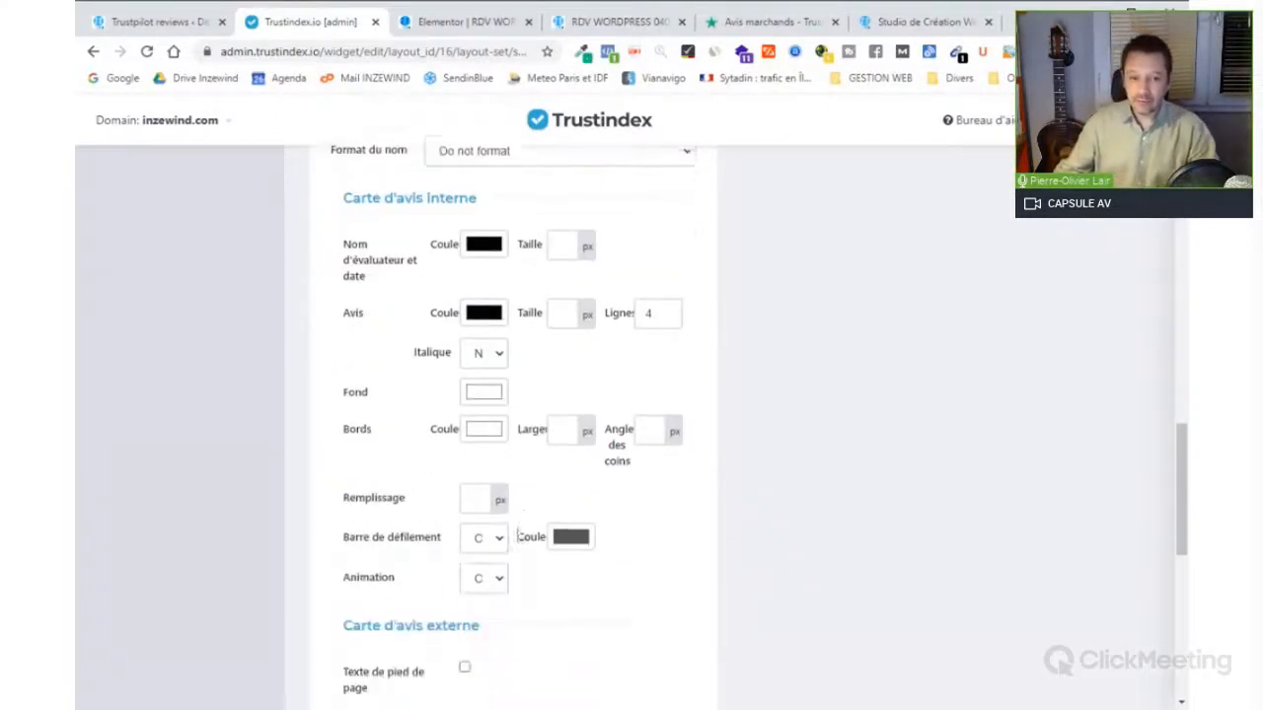
pyautogui.scroll(-2, 415, 286)
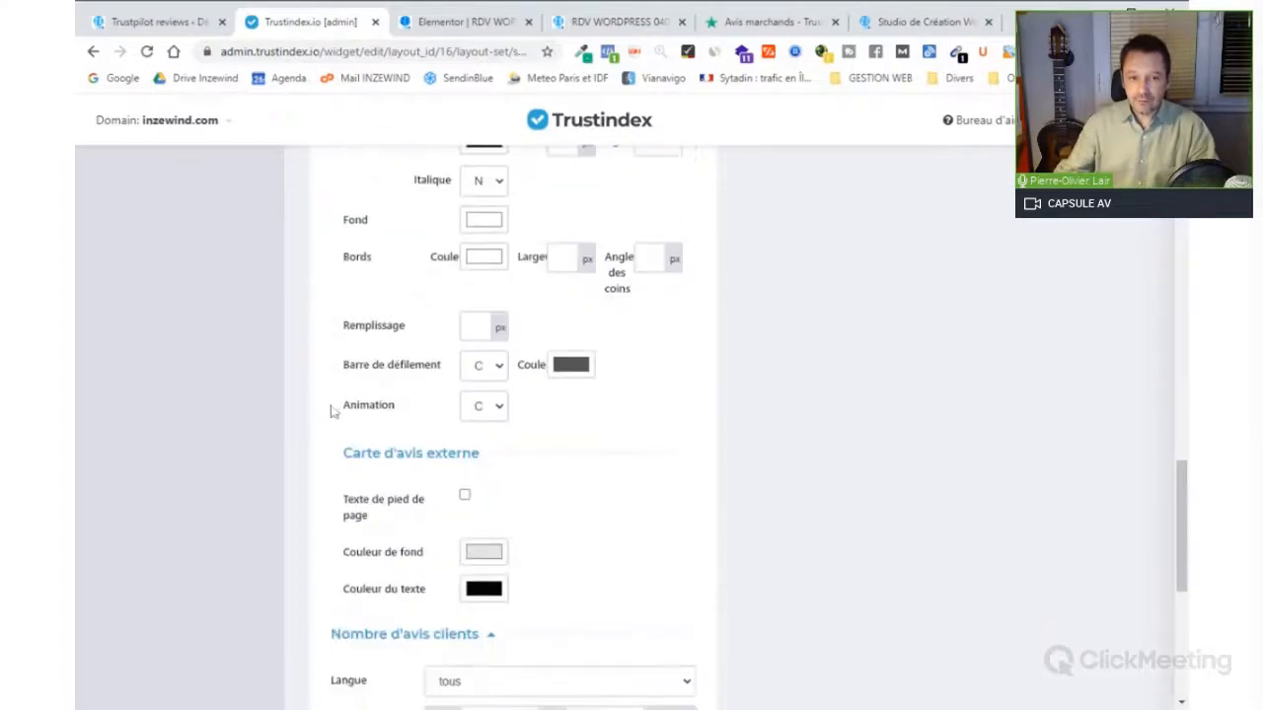
pyautogui.scroll(5, 423, 431)
pyautogui.scroll(15, 423, 431)
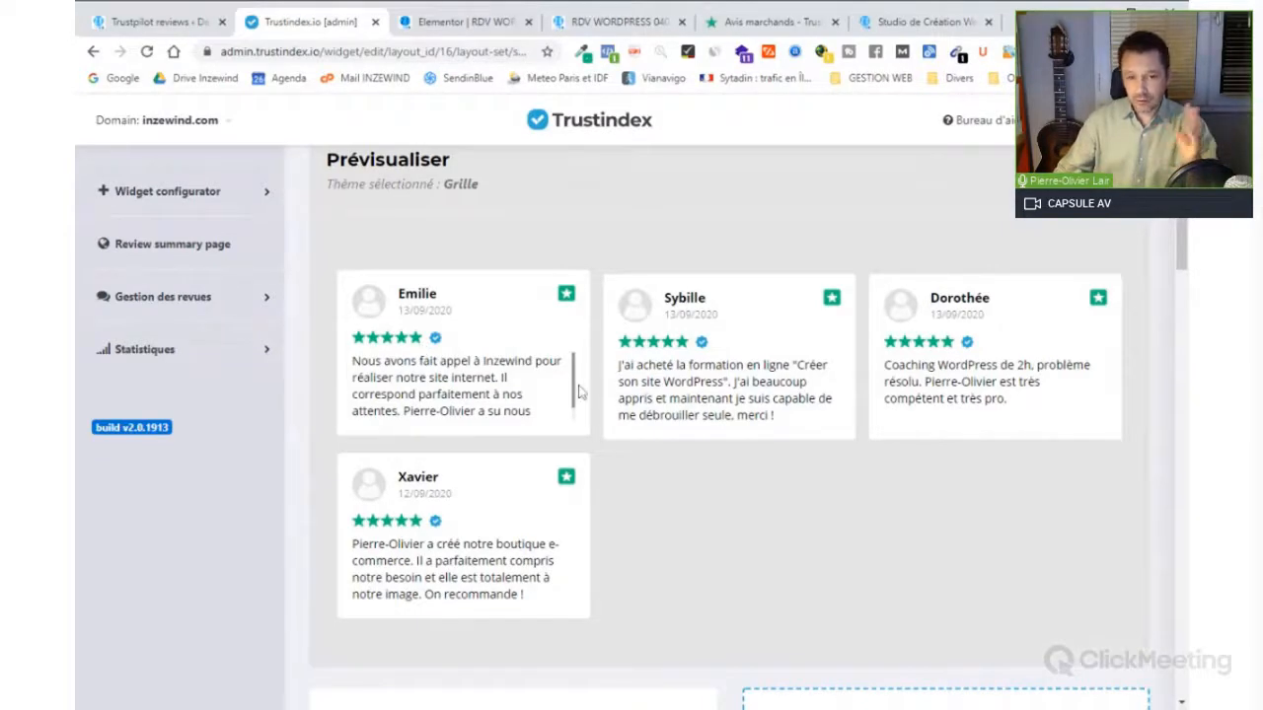
pyautogui.scroll(-1, 935, 401)
pyautogui.scroll(3, 933, 401)
pyautogui.scroll(-1, 931, 405)
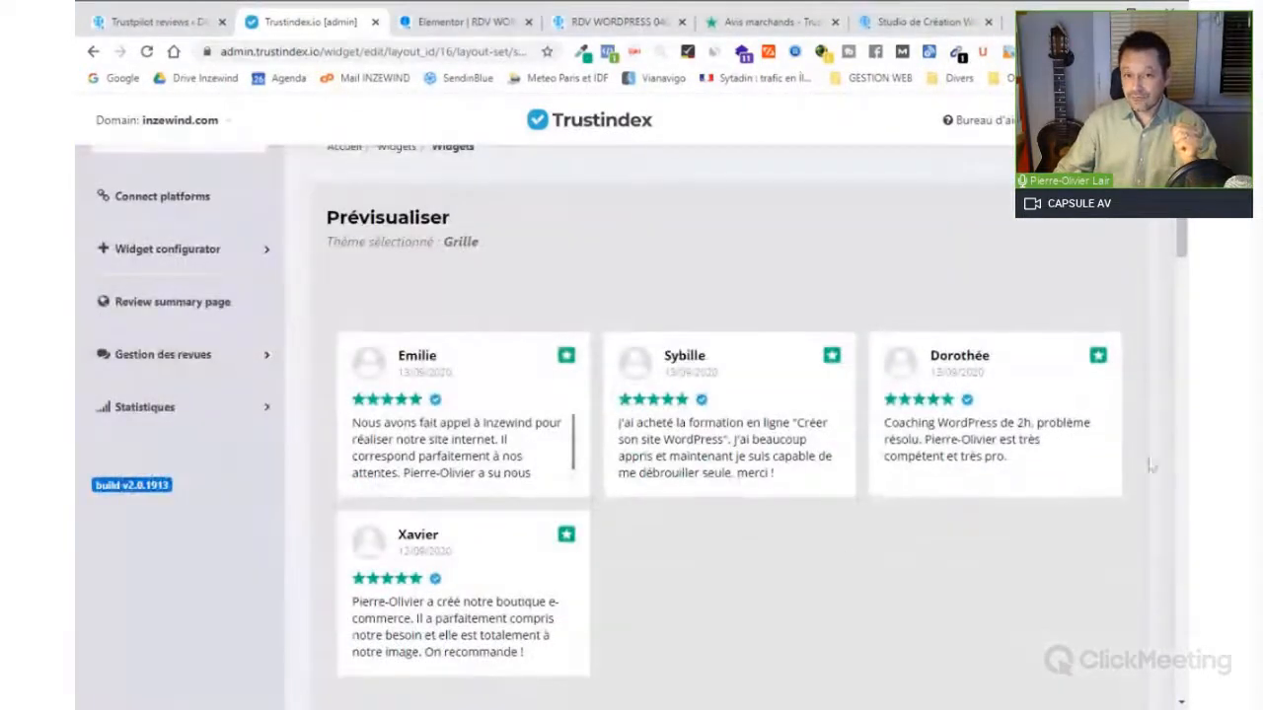
# - Set the background colour under "Carte d'avis externe" to light blue and check it in the preview
pyautogui.scroll(-2, 876, 281)
pyautogui.scroll(-15, 652, 296)
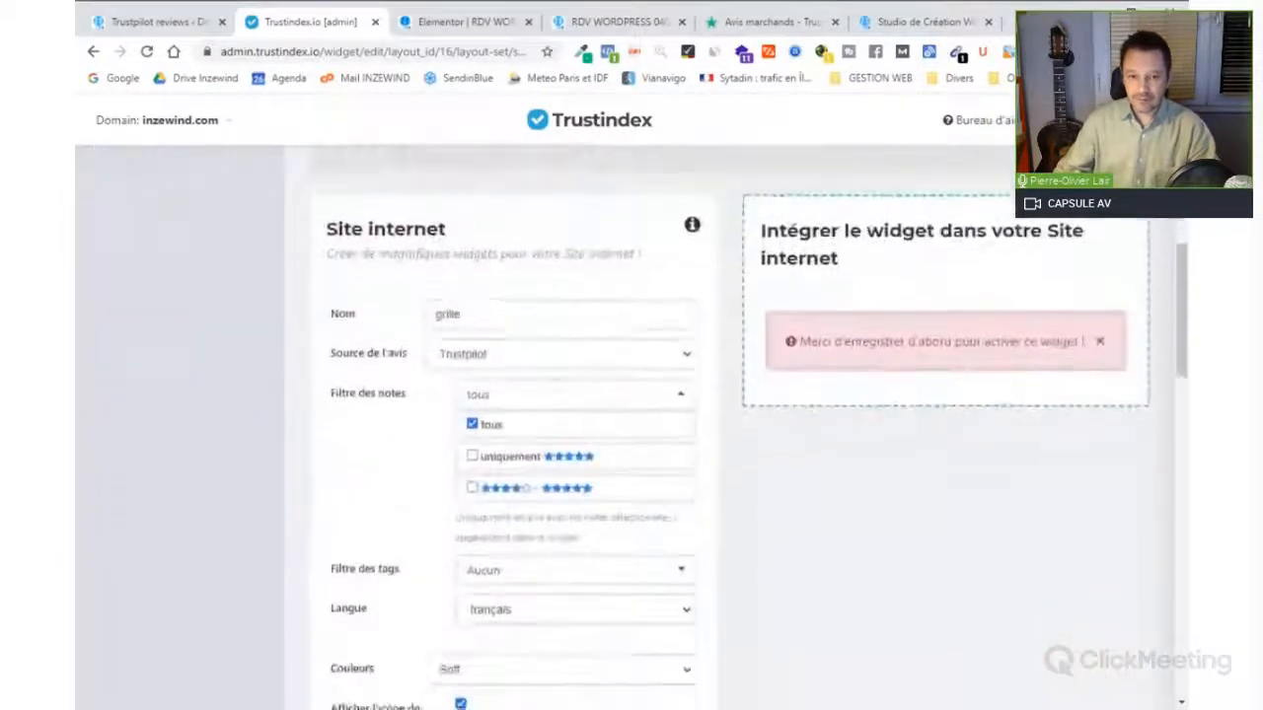
pyautogui.scroll(-3, 666, 306)
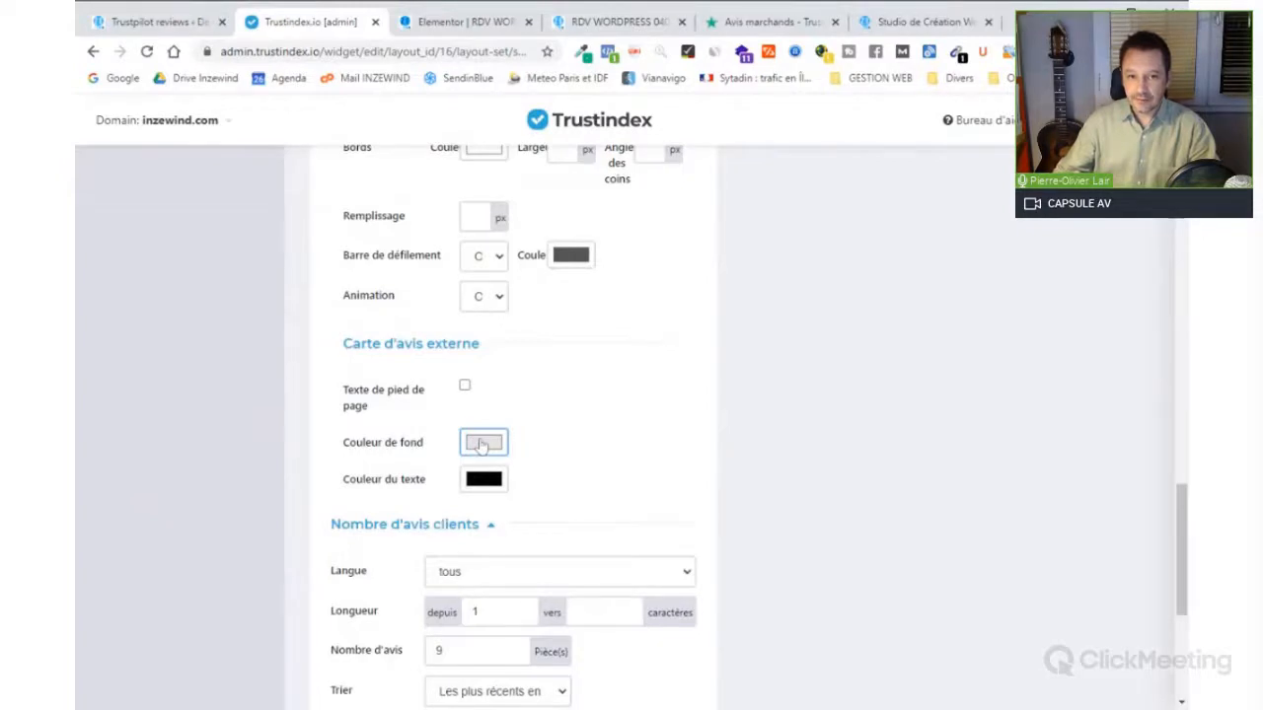
pyautogui.scroll(-2, 482, 446)
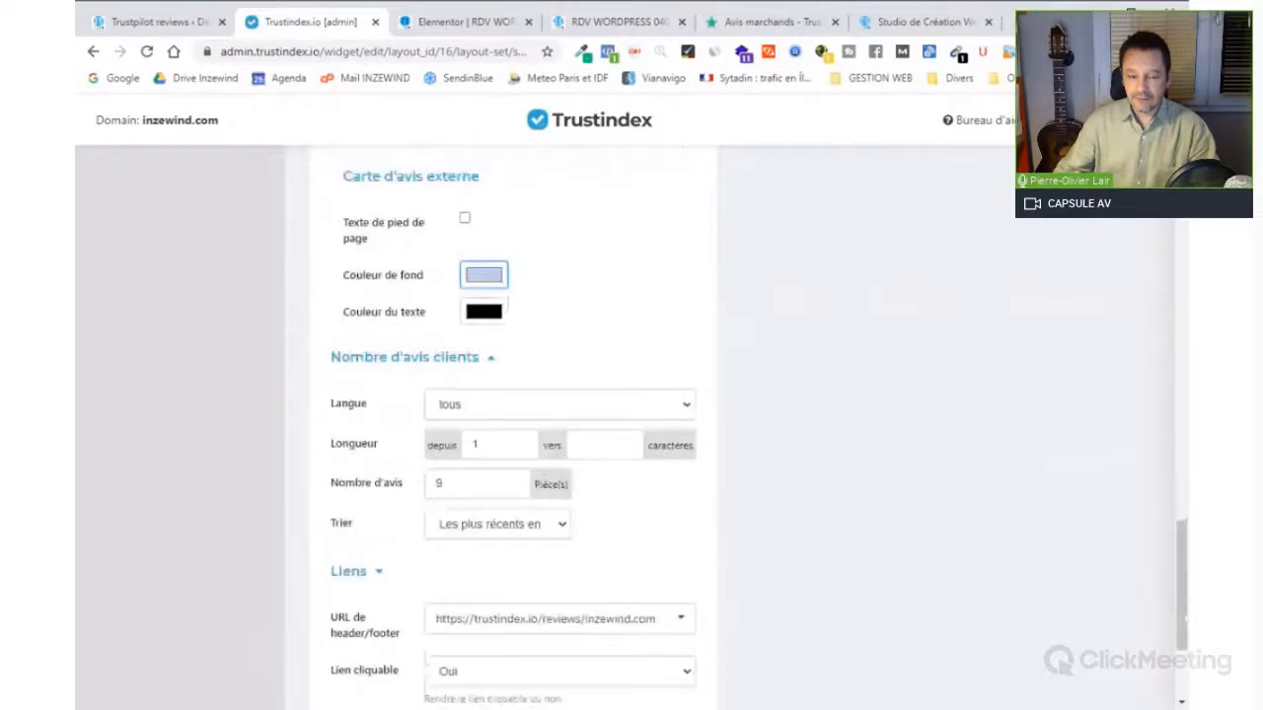
pyautogui.scroll(11, 831, 368)
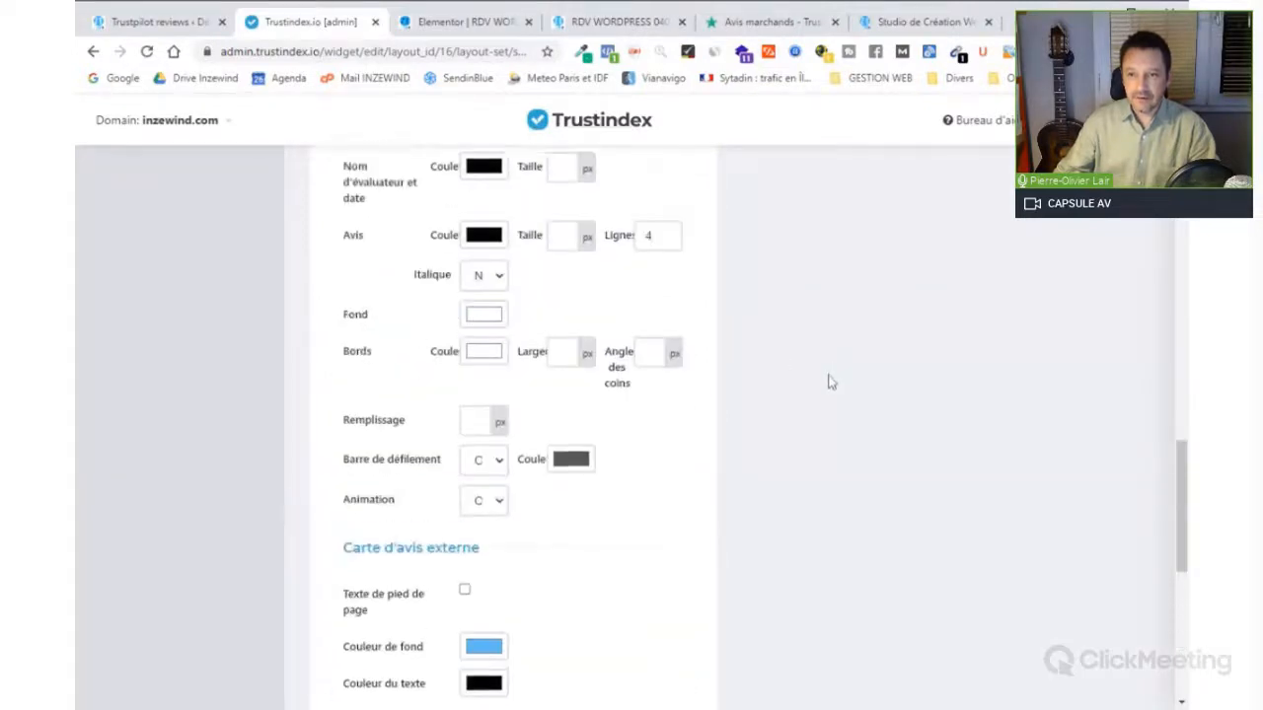
pyautogui.scroll(8, 825, 382)
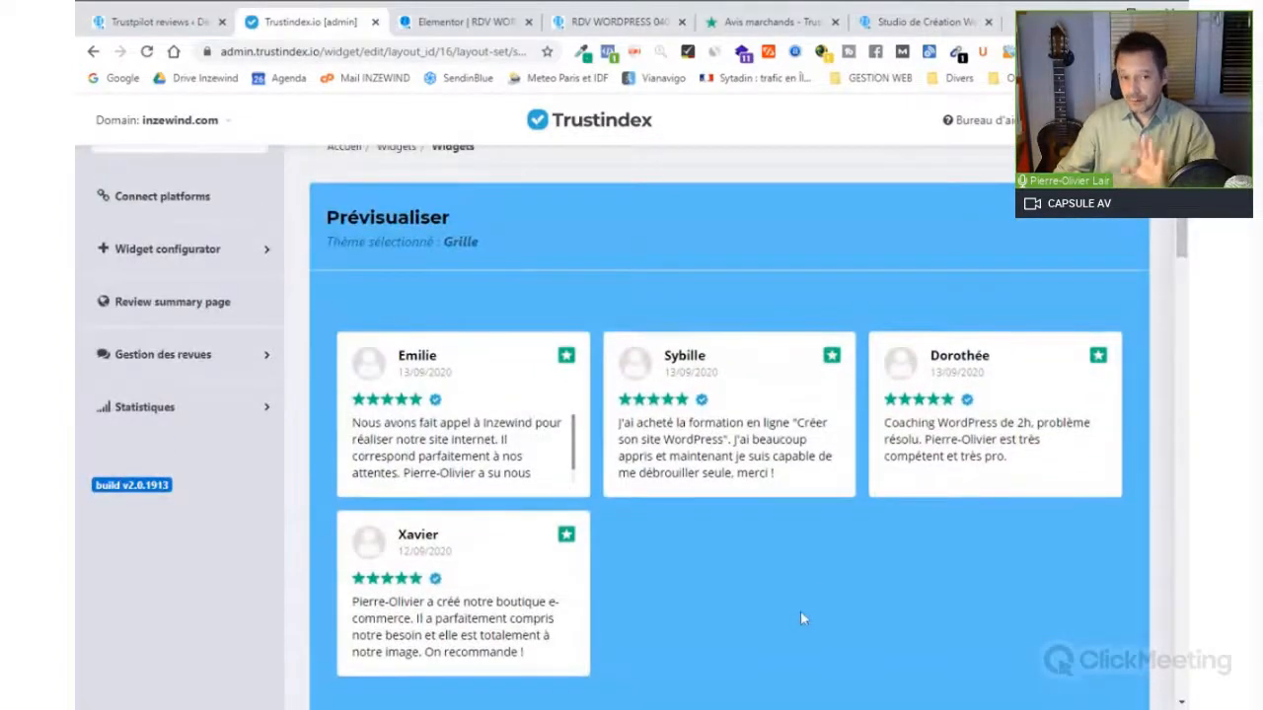
# - Review the card settings against the preview and save the "grille" widget
pyautogui.scroll(-10, 802, 592)
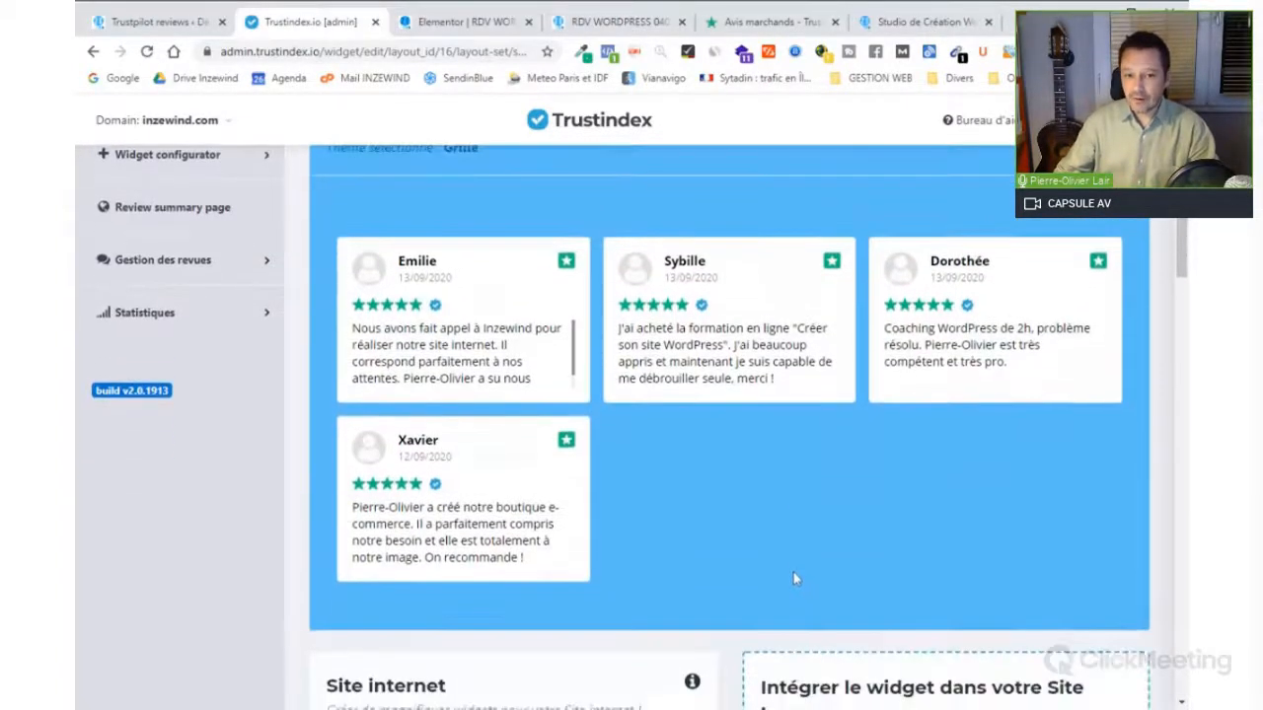
pyautogui.scroll(-2, 637, 486)
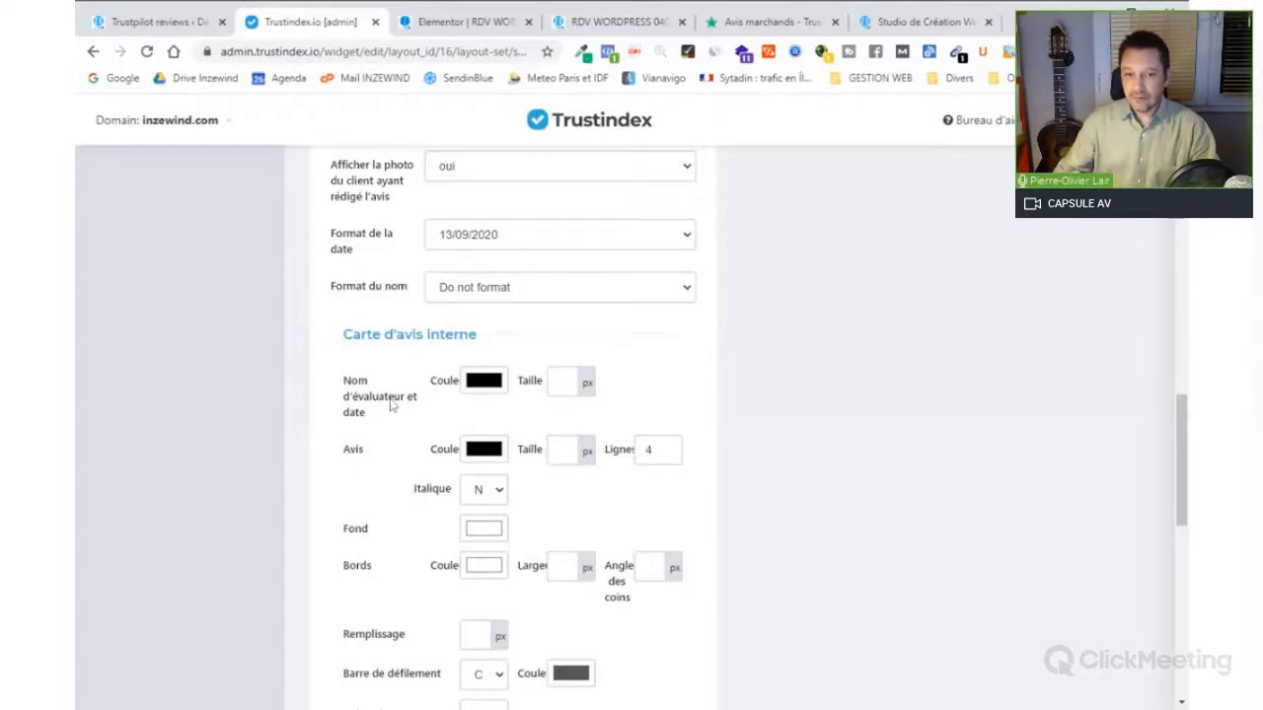
pyautogui.scroll(10, 634, 431)
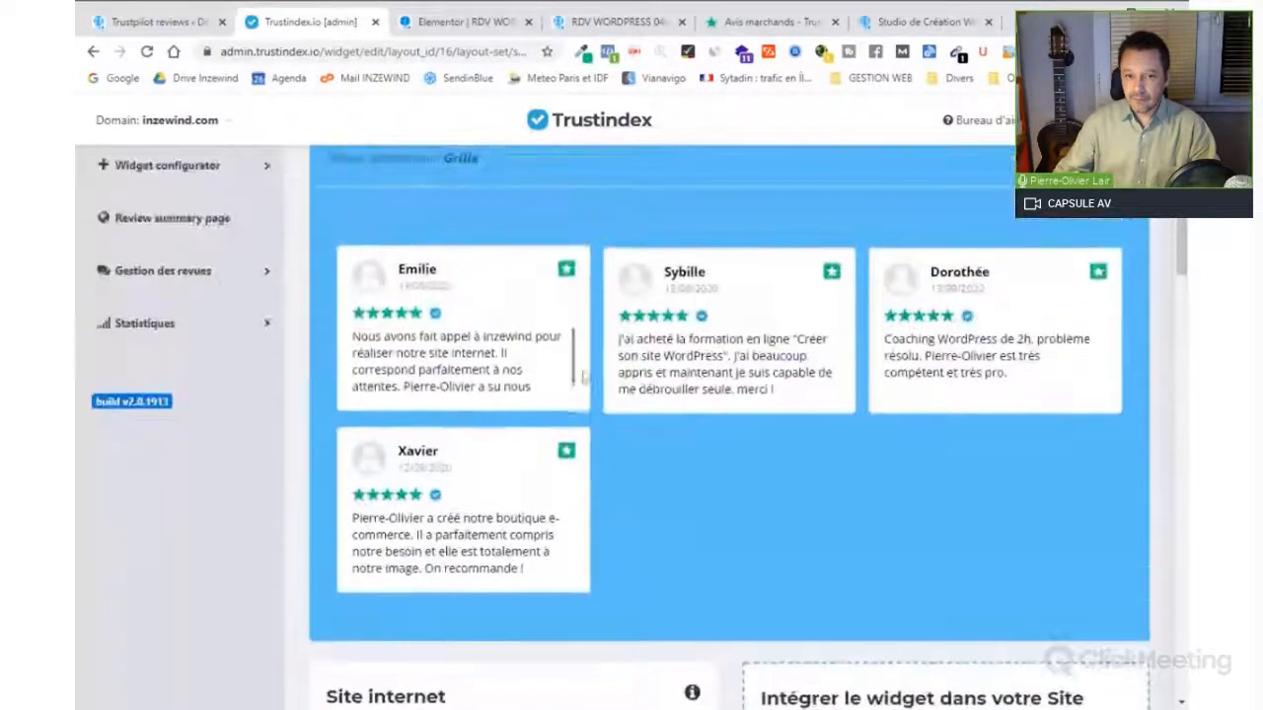
pyautogui.scroll(-1, 577, 379)
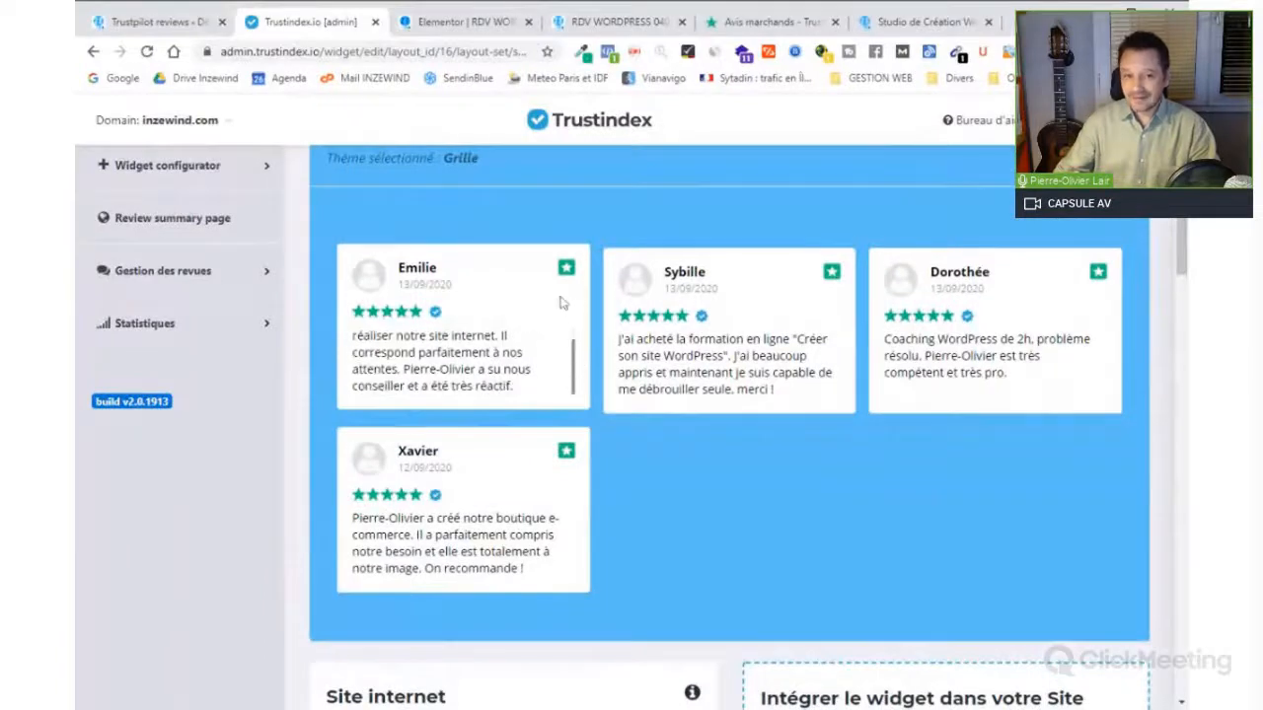
pyautogui.scroll(-10, 567, 316)
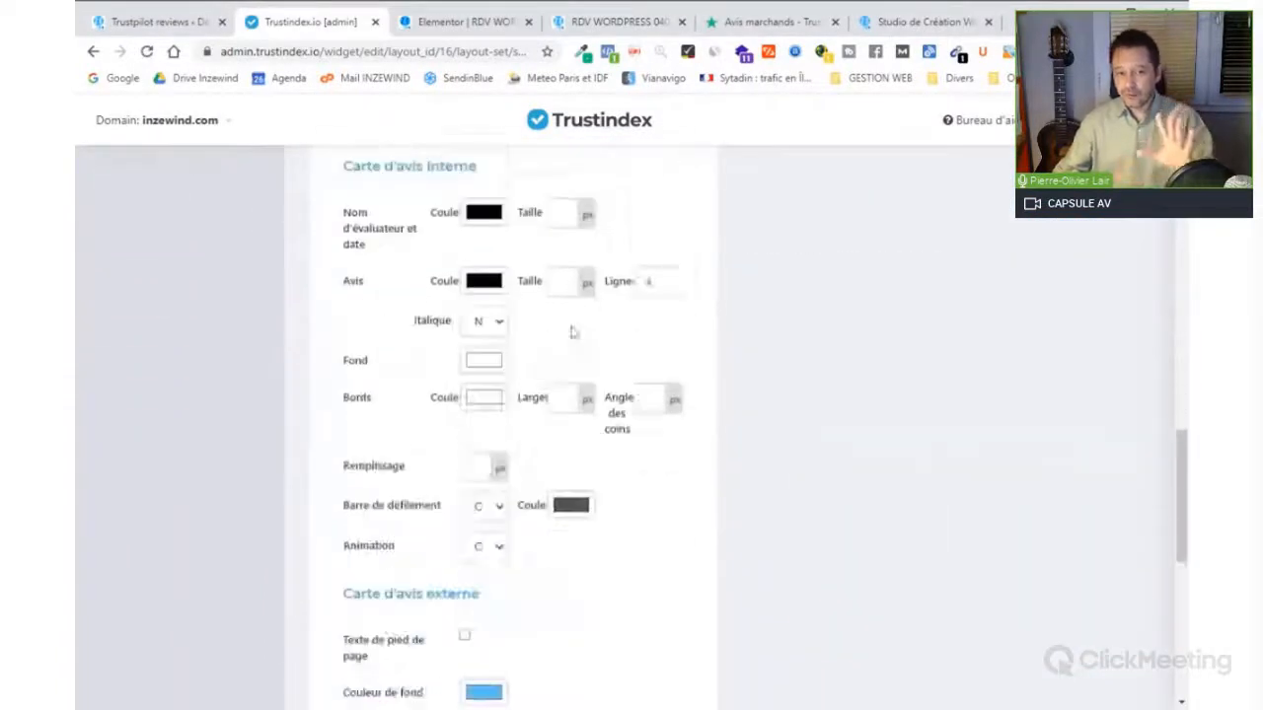
pyautogui.scroll(-6, 570, 336)
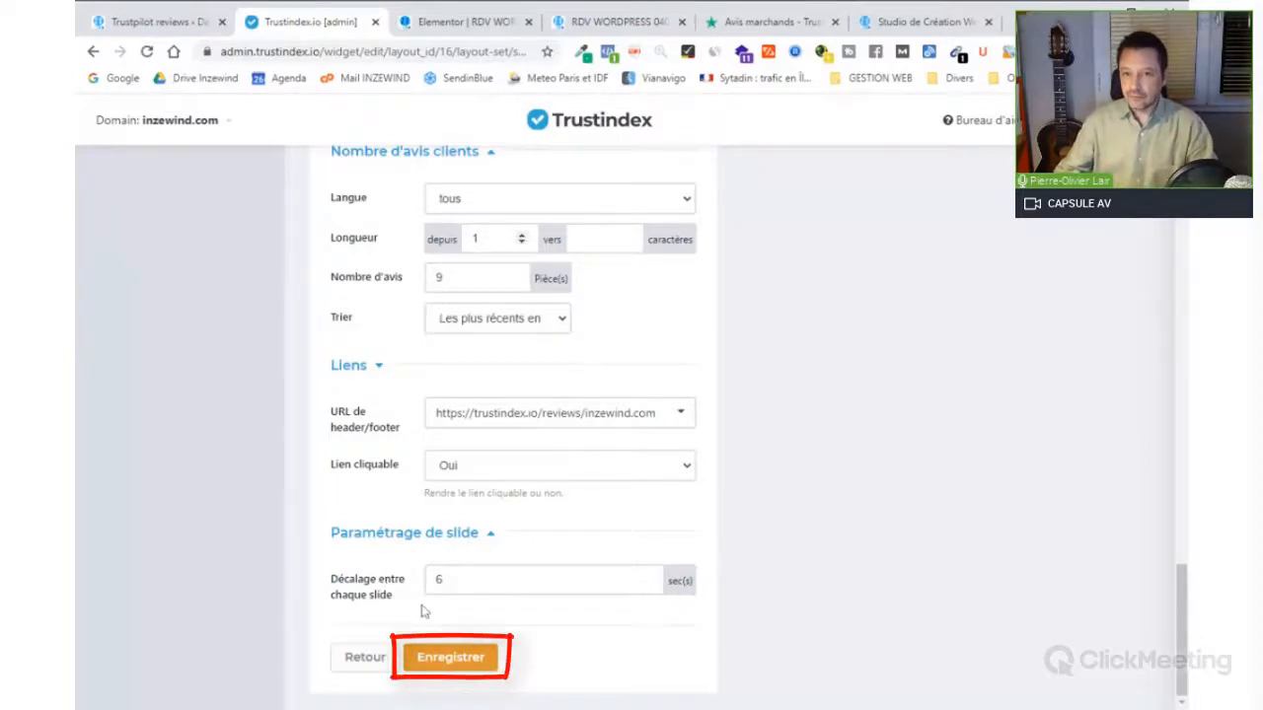
pyautogui.click(449, 657)
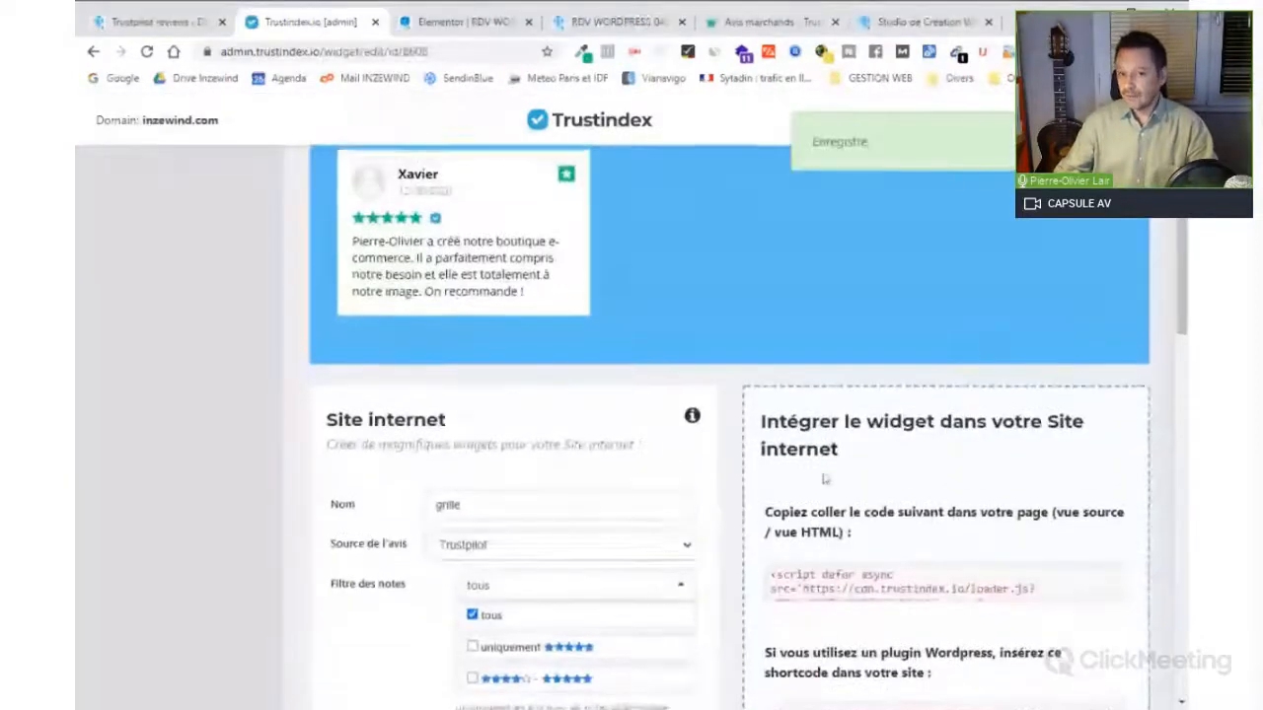
# - Select the WordPress shortcode of the "grille" widget
pyautogui.scroll(-5, 815, 480)
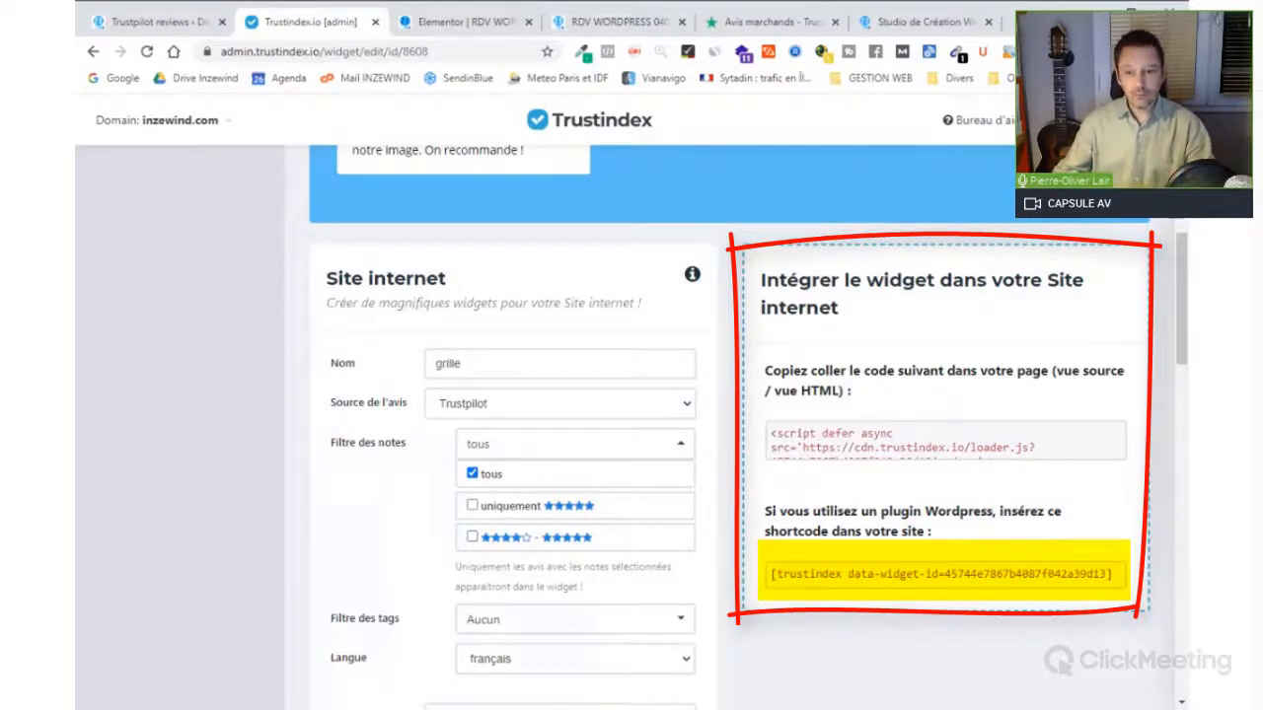
pyautogui.click(773, 574)
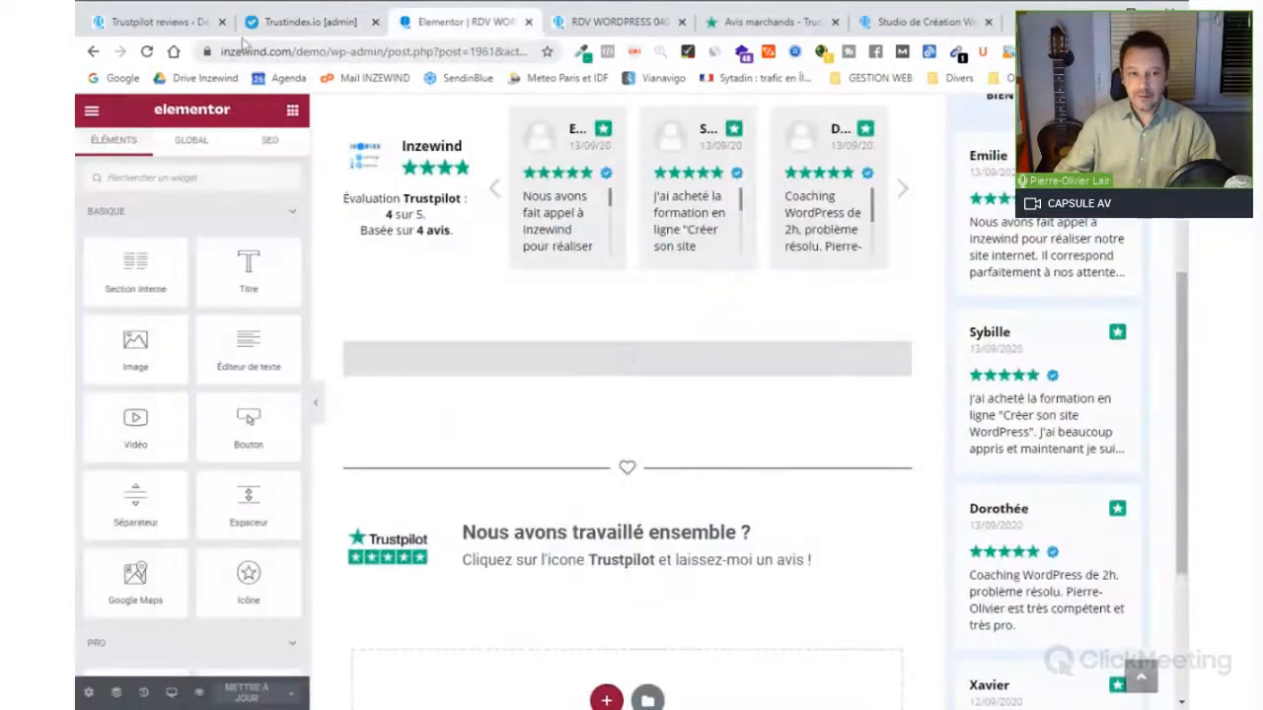
# - Open the saved Trustindex widget "site démo avec en-tête entreprise" for editing and copy its WordPress shortcode
pyautogui.click(271, 22)
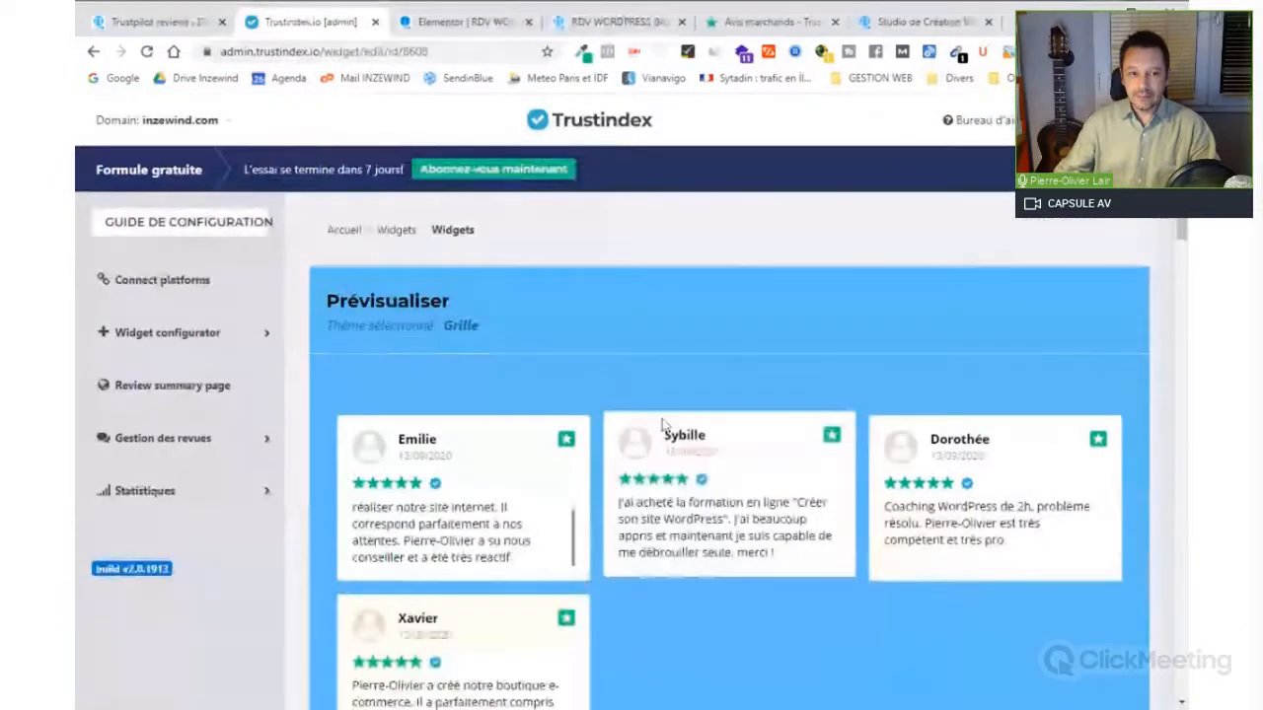
pyautogui.click(172, 335)
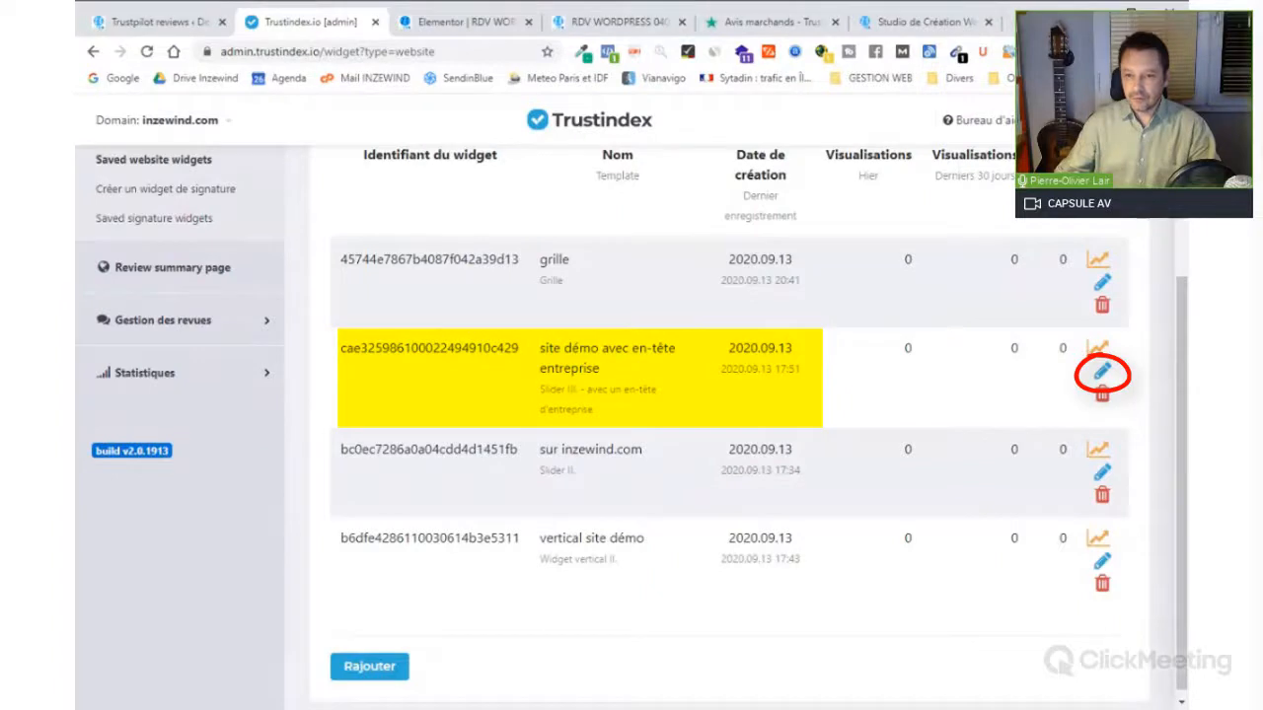
pyautogui.click(1102, 371)
pyautogui.scroll(-1, 1038, 393)
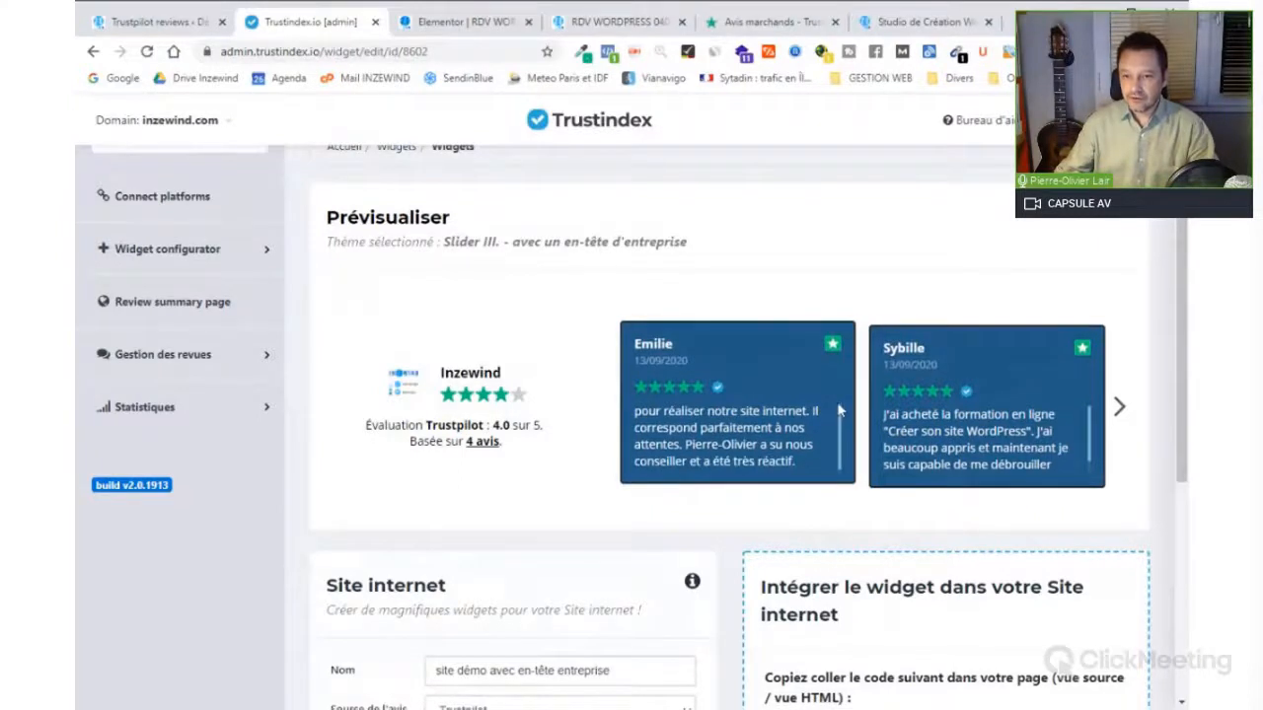
pyautogui.scroll(-4, 836, 401)
pyautogui.click(945, 562)
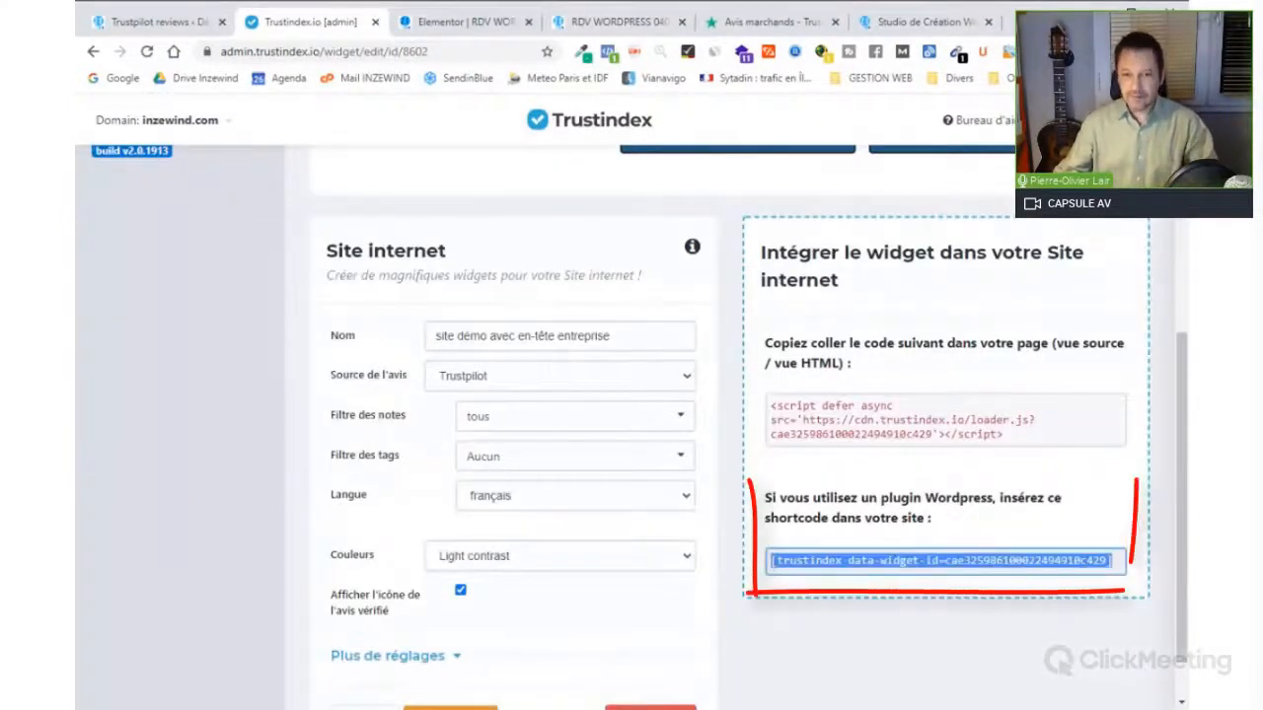
# - Switch to the Elementor page and paste the copied shortcode into the empty "Code court" element above the heart divider
pyautogui.click(462, 21)
pyautogui.scroll(-2, 646, 397)
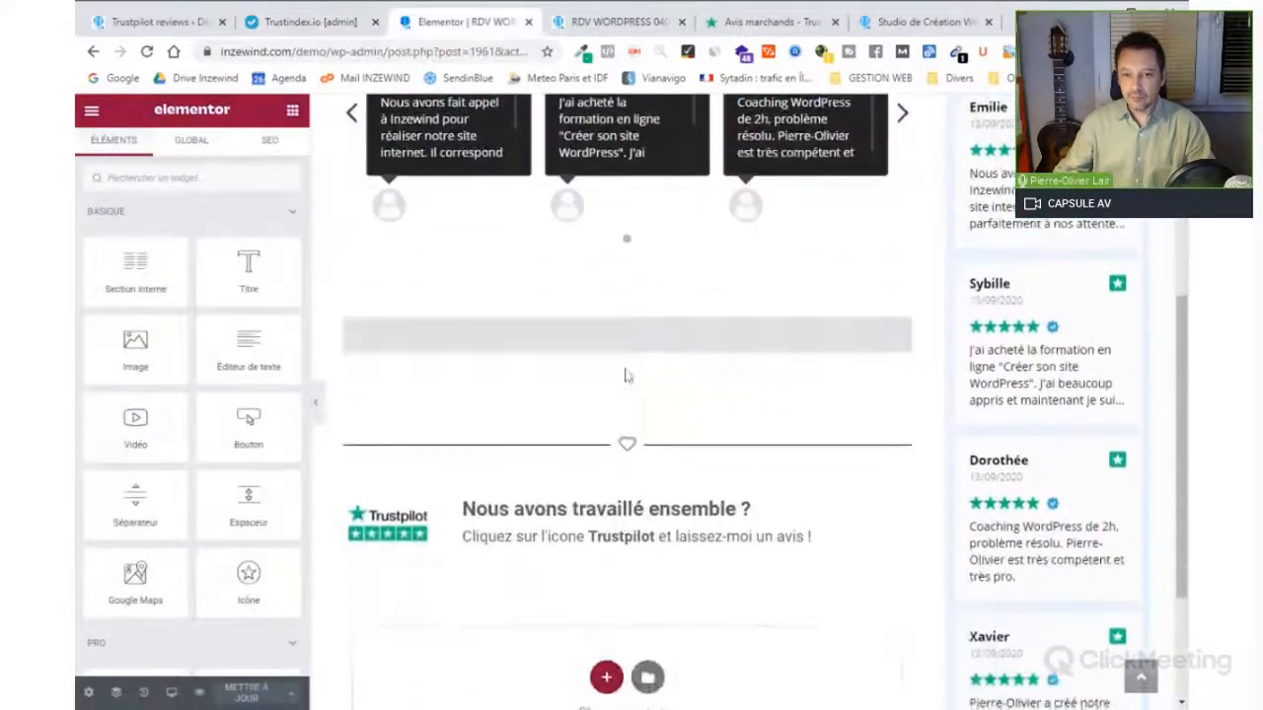
pyautogui.click(641, 342)
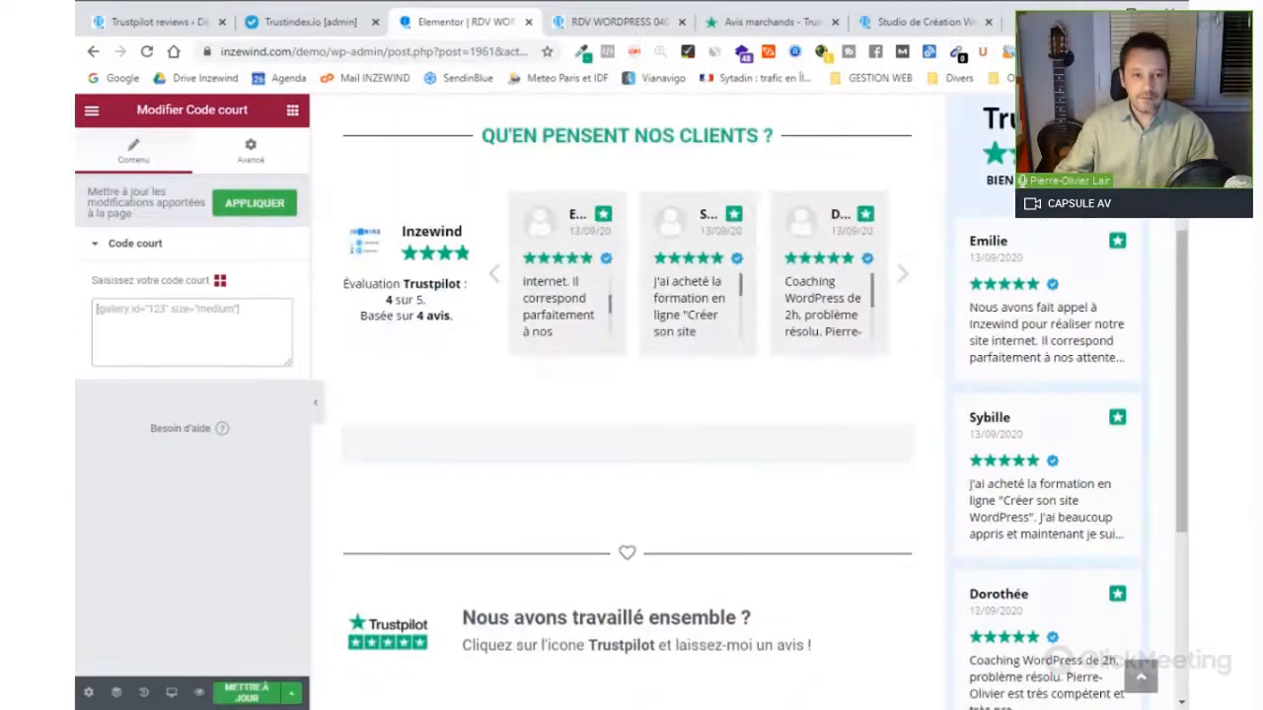
pyautogui.hotkey('ctrl', 'v')
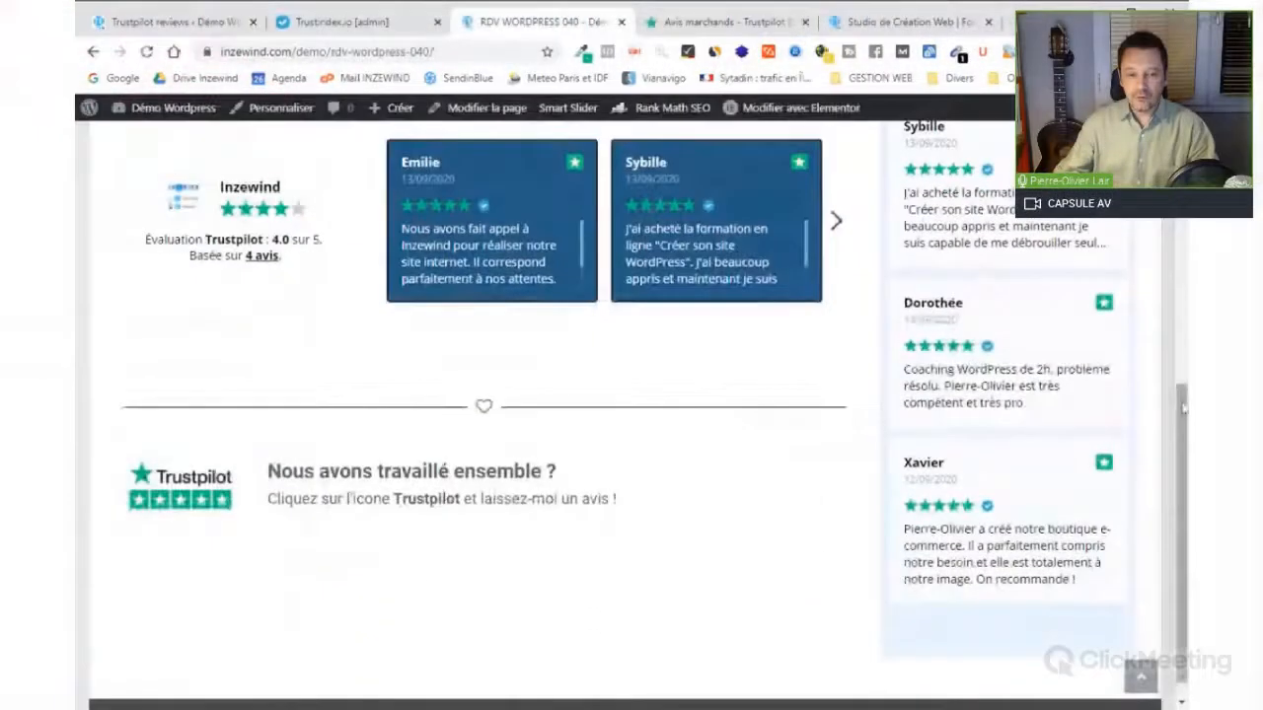
# - Compare the two review sliders and the sidebar widget on the published RDV WORDPRESS 040 page
pyautogui.moveTo(1184, 407); pyautogui.dragTo(1184, 223)
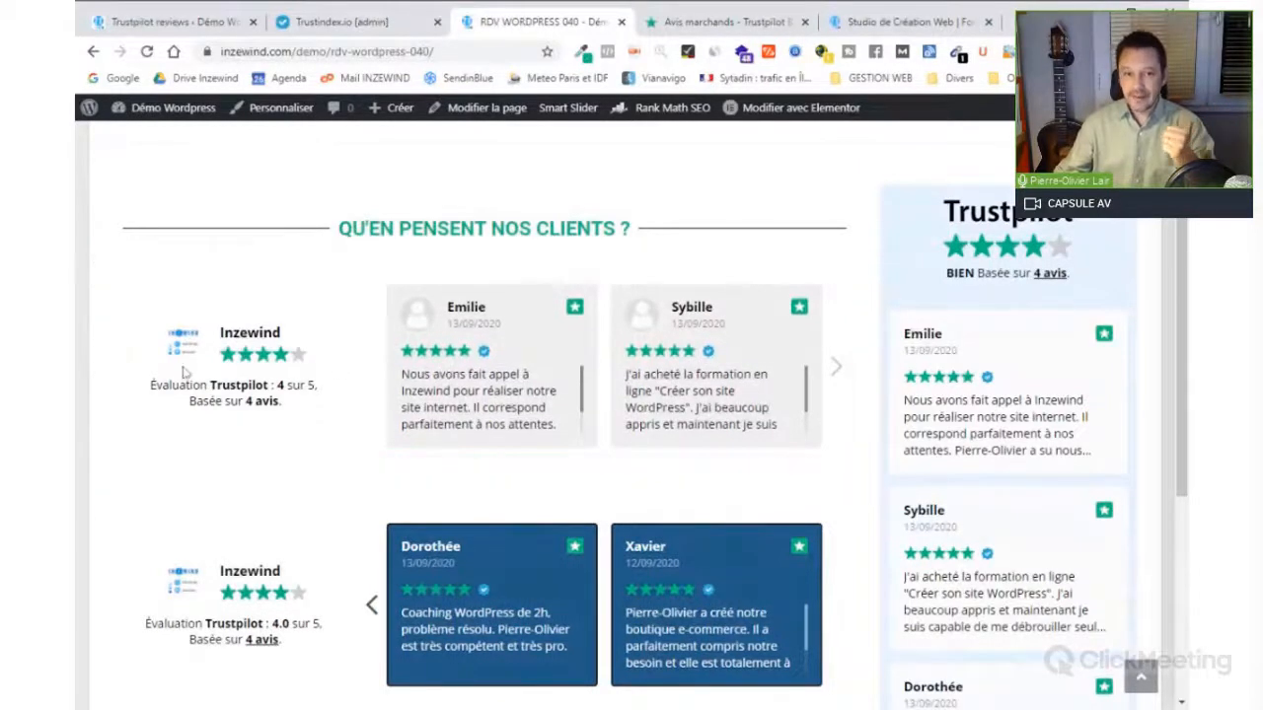
pyautogui.scroll(-1, 741, 381)
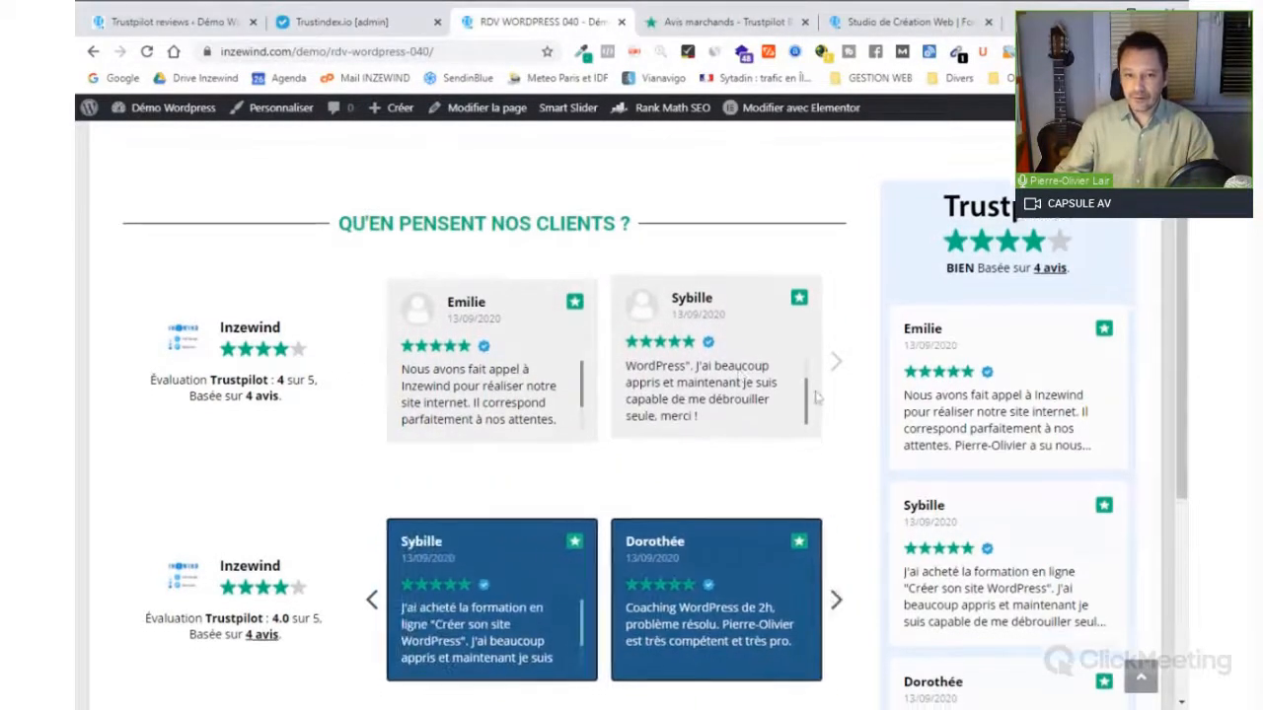
pyautogui.scroll(-1, 986, 395)
pyautogui.scroll(-1, 1184, 409)
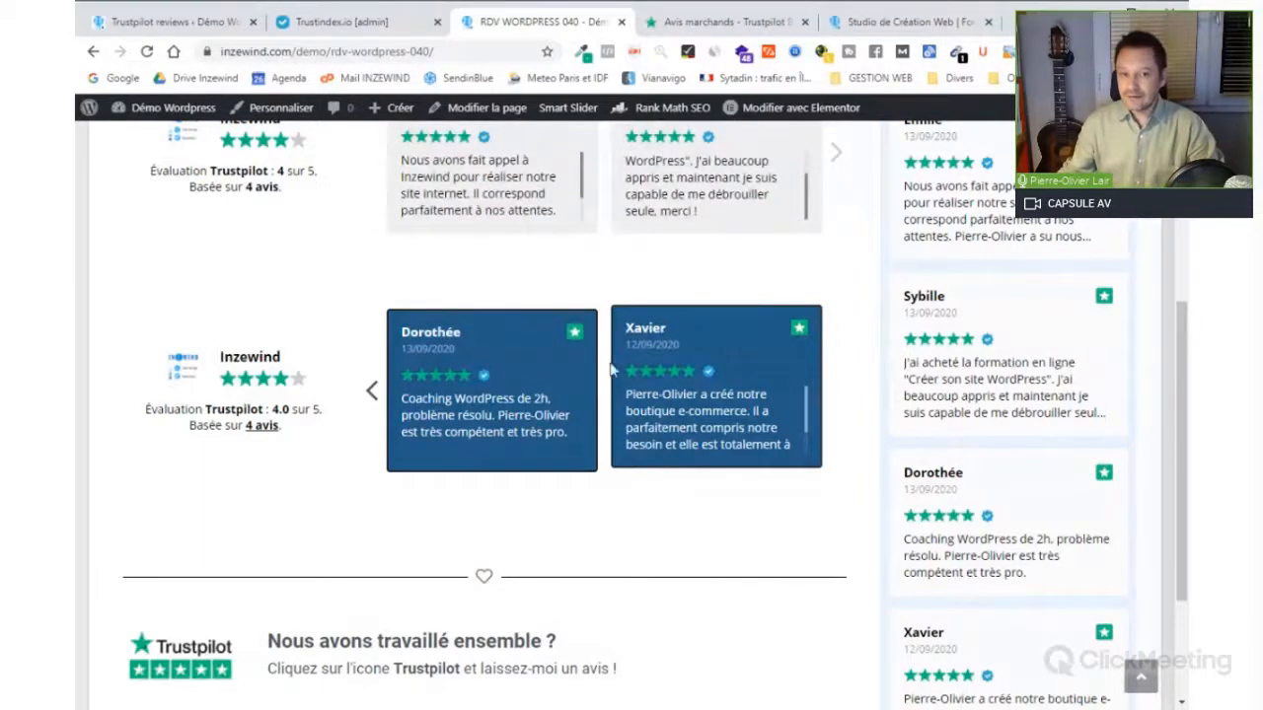
pyautogui.scroll(2, 612, 368)
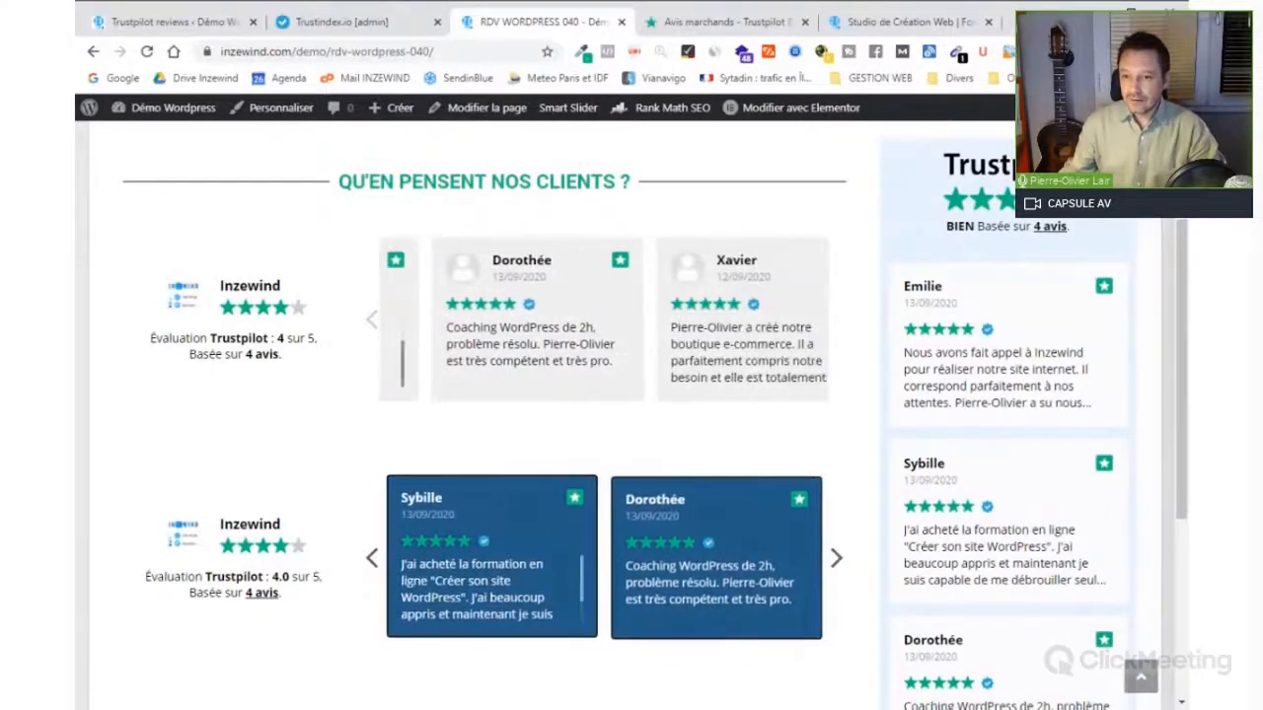
pyautogui.scroll(1, 1185, 299)
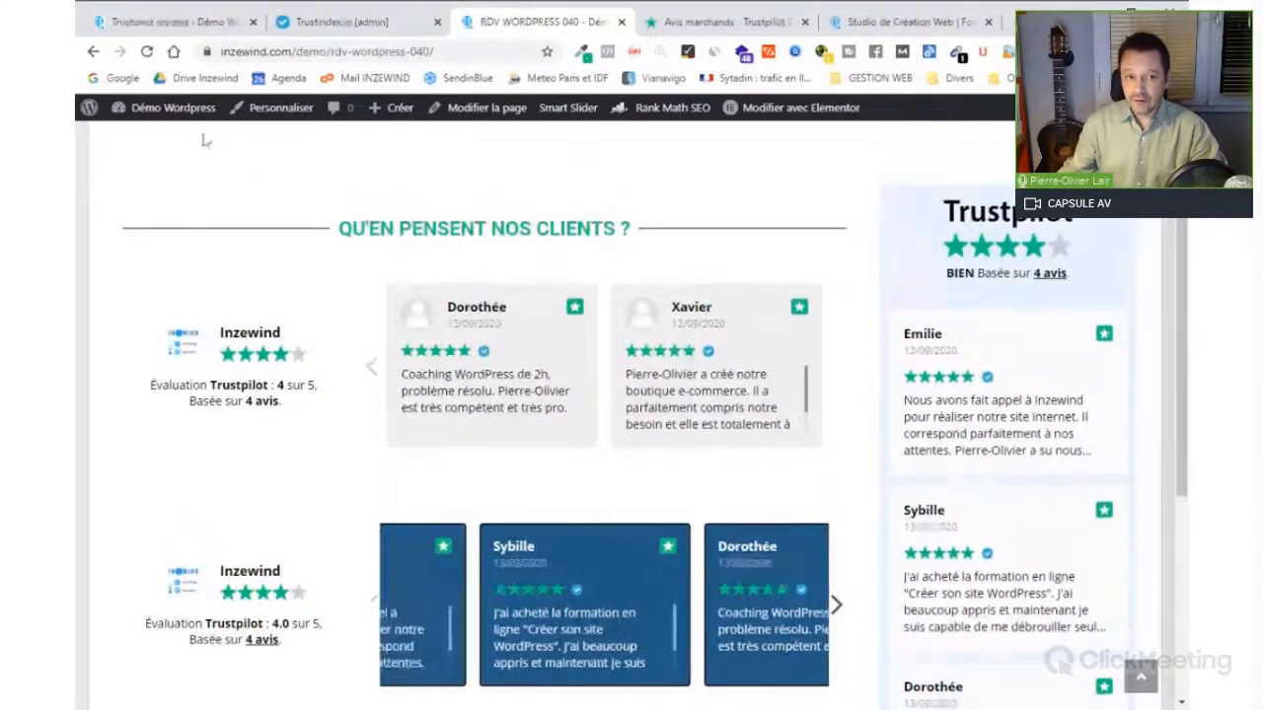
# - Open the Widgets administration page of the Démo Wordpress site
pyautogui.moveTo(168, 108)
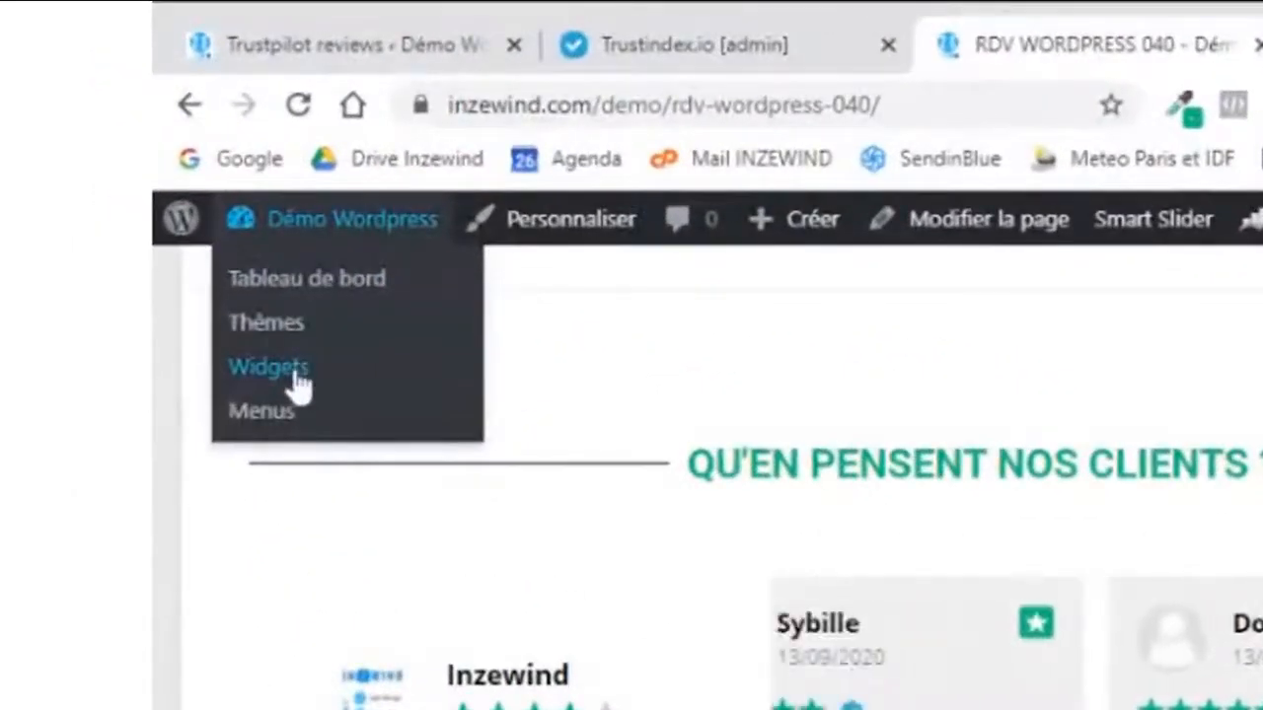
pyautogui.click(296, 384)
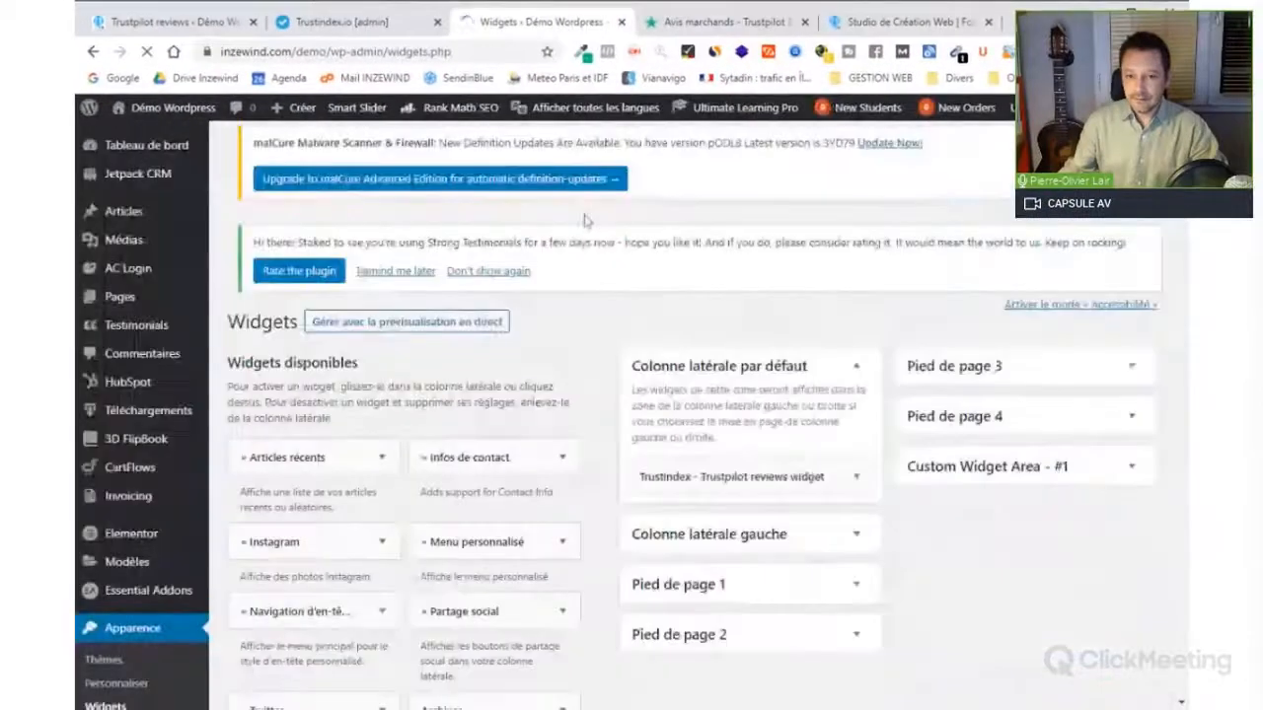
pyautogui.scroll(-2, 585, 221)
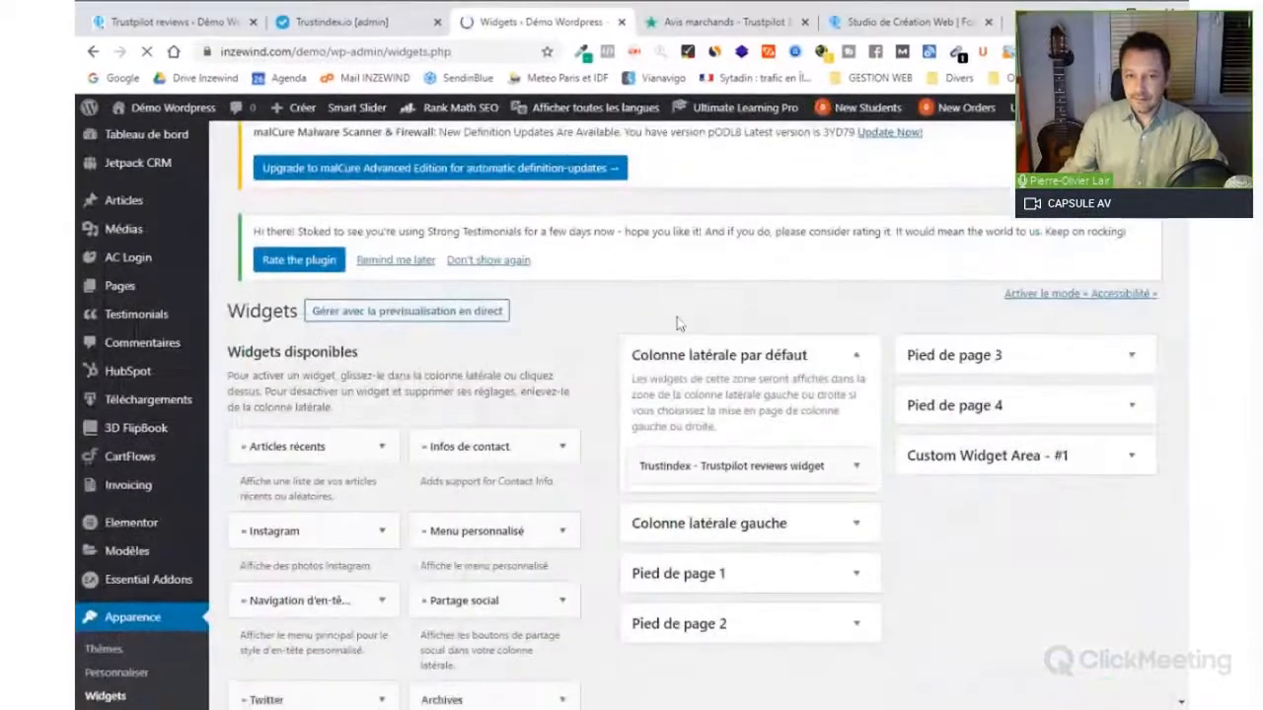
# - Switch to Trustindex, open the saved website widgets and select the identifier of "vertical site démo"
pyautogui.click(178, 21)
pyautogui.click(335, 23)
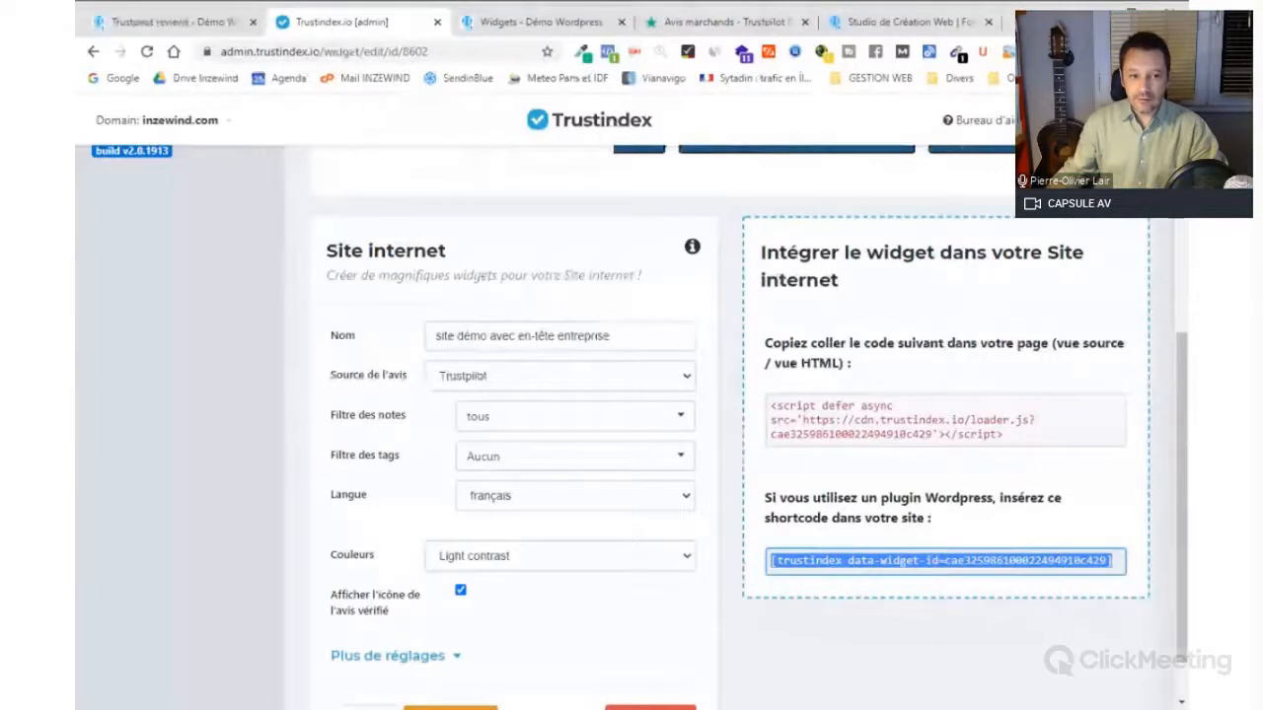
pyautogui.scroll(5, 267, 333)
pyautogui.click(268, 336)
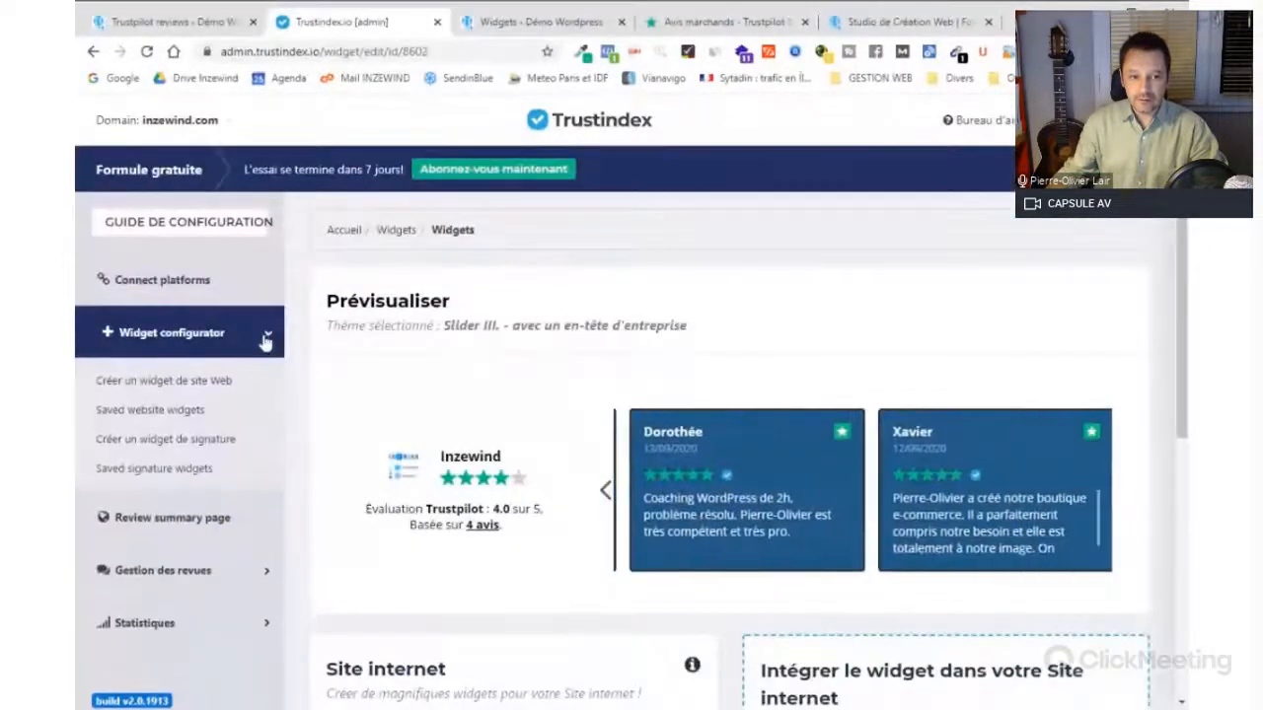
pyautogui.click(178, 412)
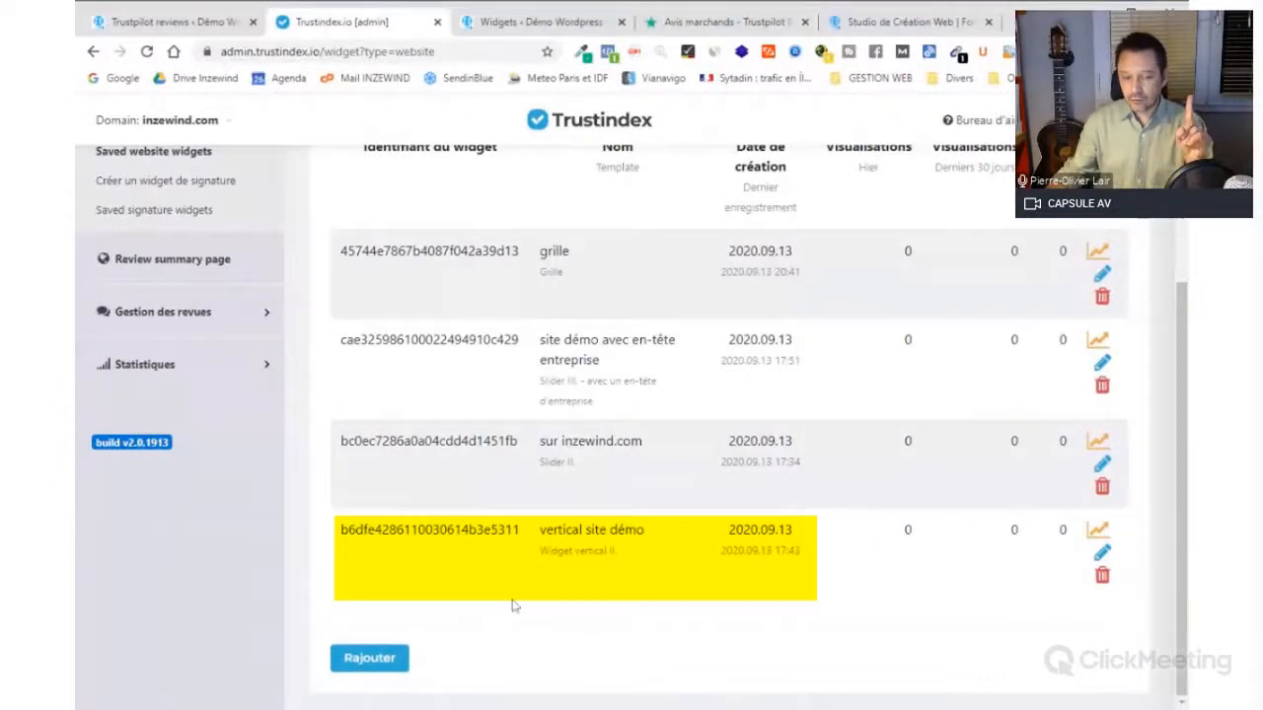
pyautogui.doubleClick(519, 533)
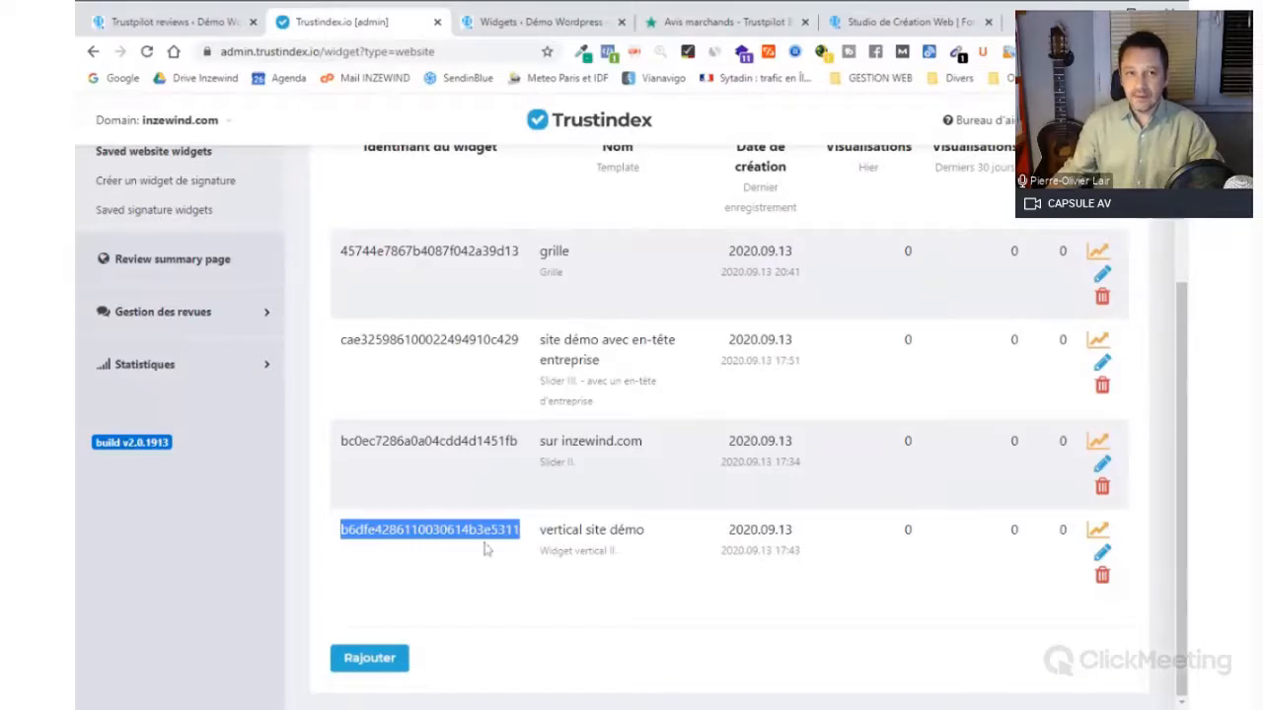
# - Return to the WordPress widgets, locate the available Trustindex Trustpilot widget and expand the one placed in "Colonne latérale par défaut"
pyautogui.click(538, 20)
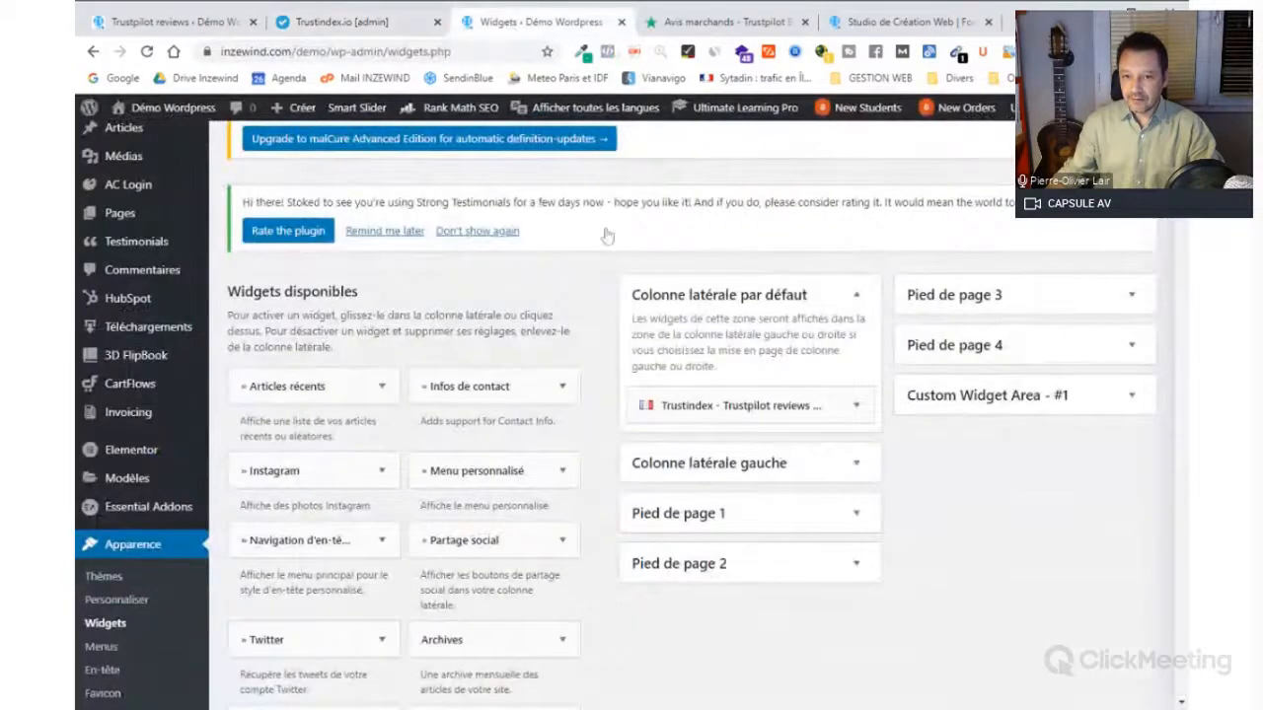
pyautogui.scroll(-7, 483, 542)
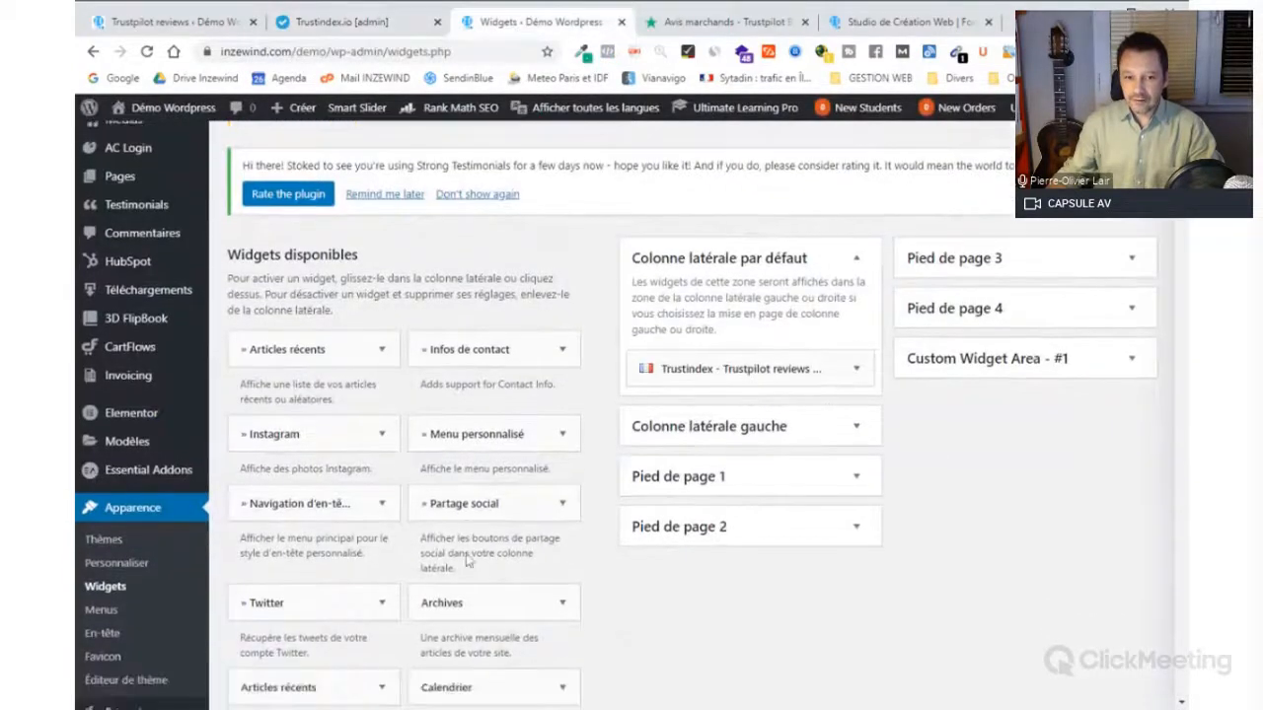
pyautogui.scroll(-5, 471, 557)
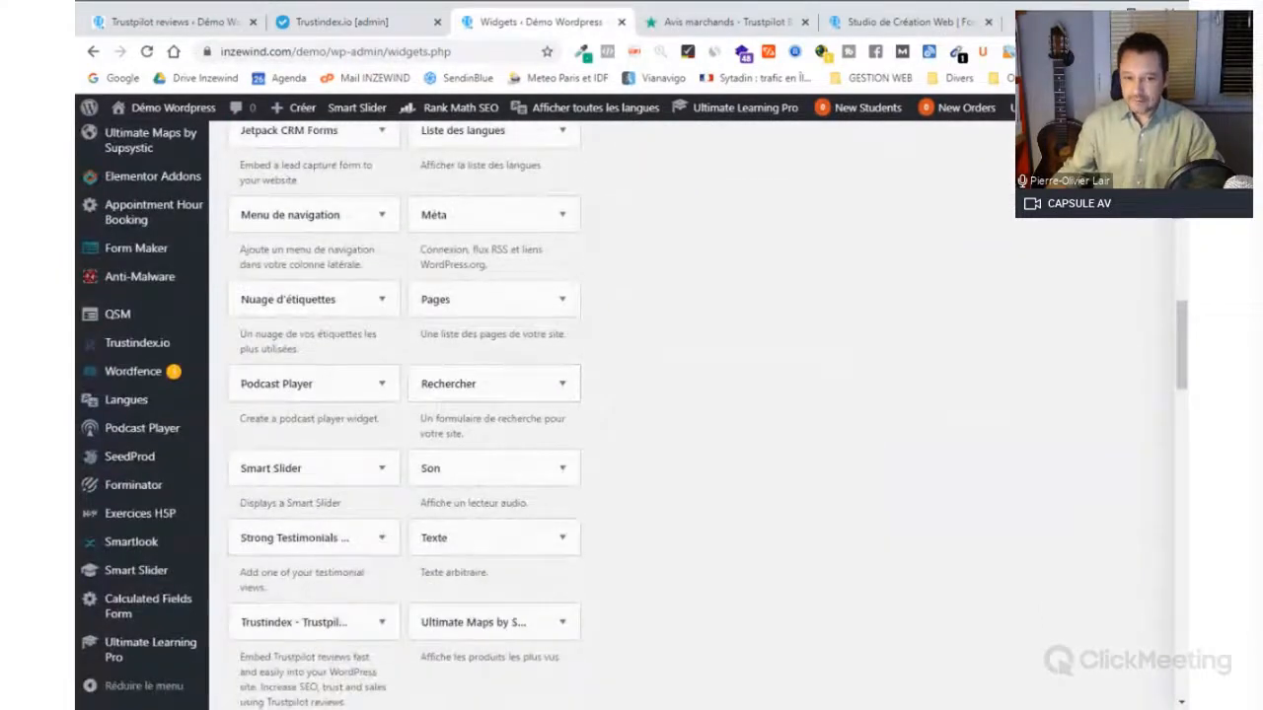
pyautogui.click(340, 626)
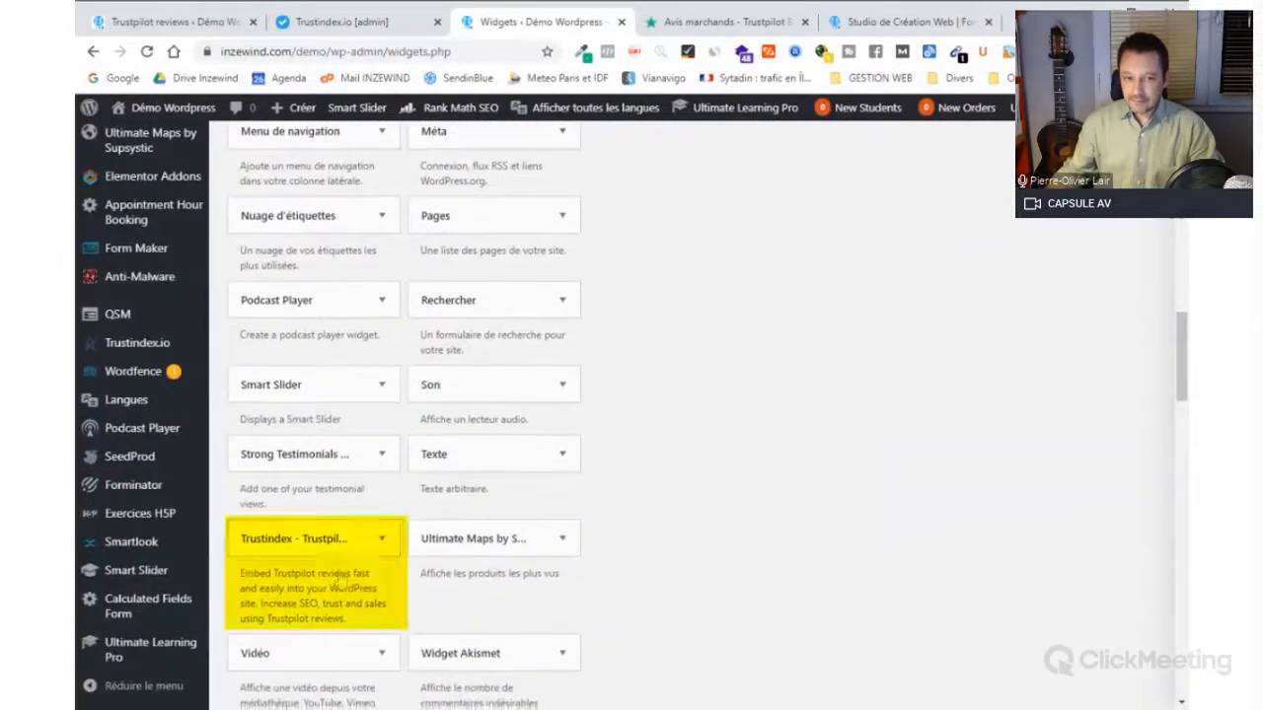
pyautogui.click(275, 549)
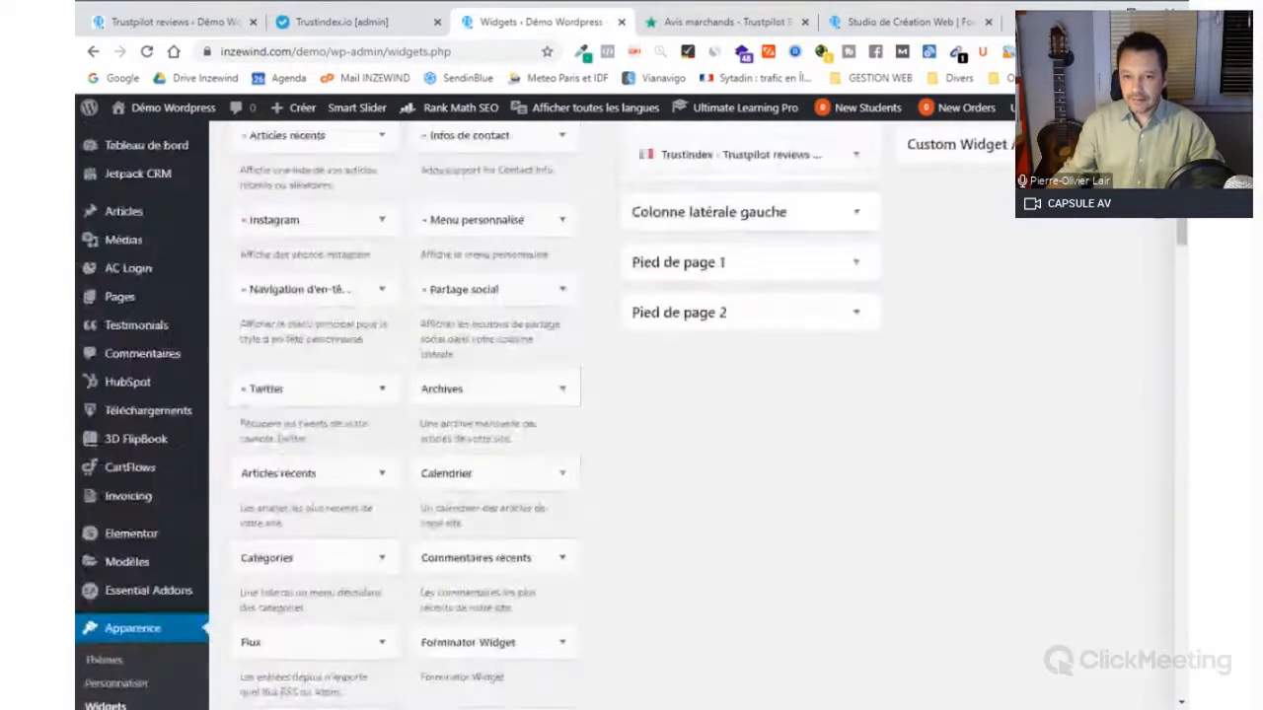
pyautogui.click(854, 410)
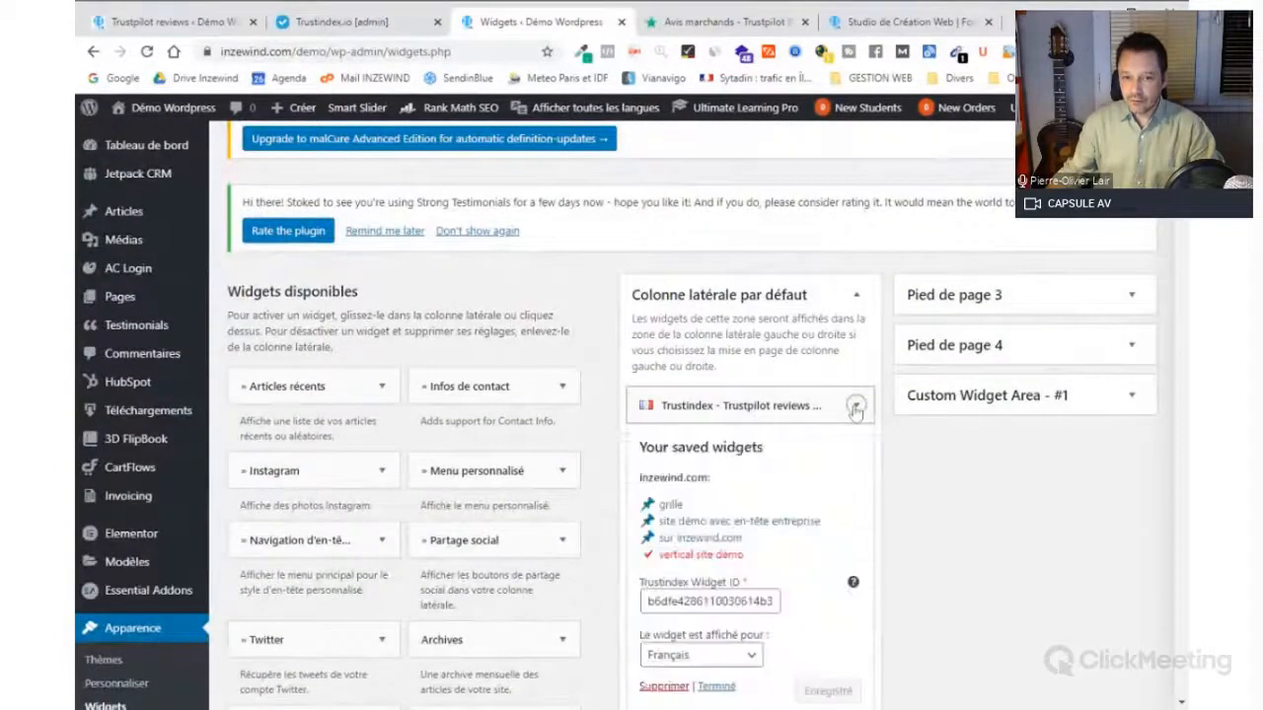
pyautogui.scroll(-1, 641, 530)
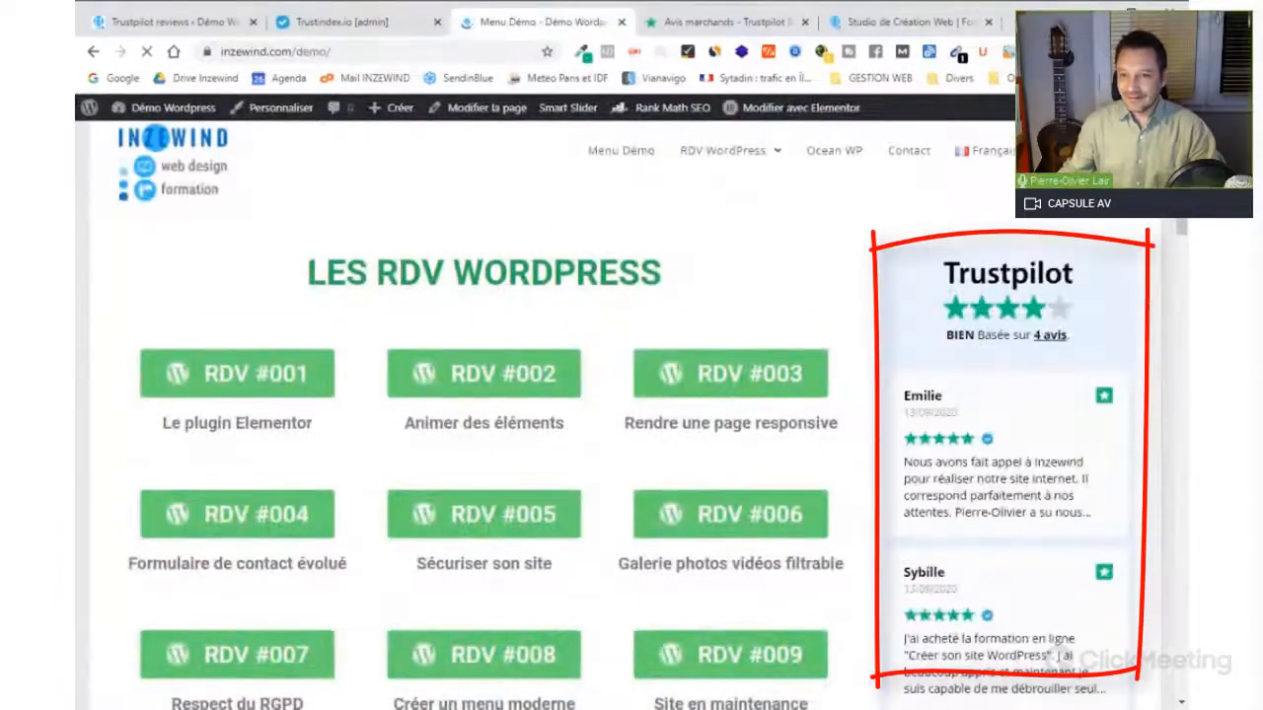
# - Examine the vertical review widget in the demo home page sidebar and the review slider near the bottom of inzewind.com
pyautogui.scroll(-1, 631, 444)
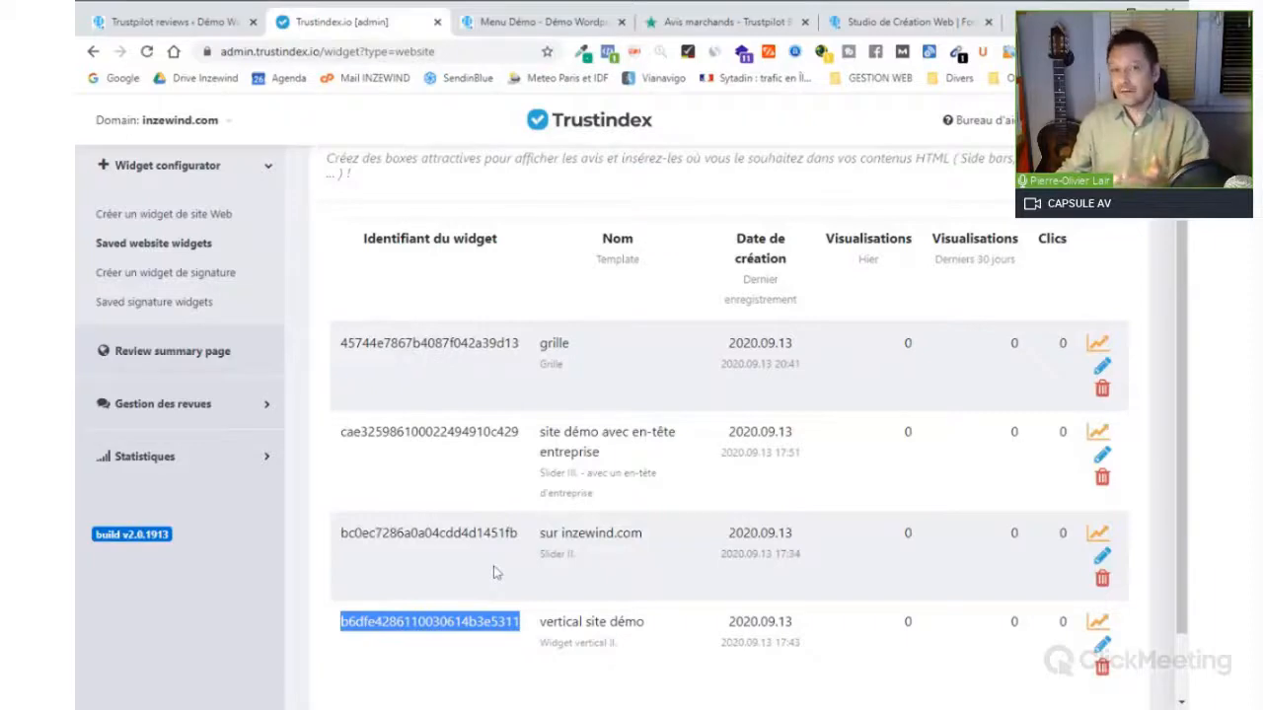
pyautogui.scroll(-2, 509, 587)
pyautogui.click(908, 21)
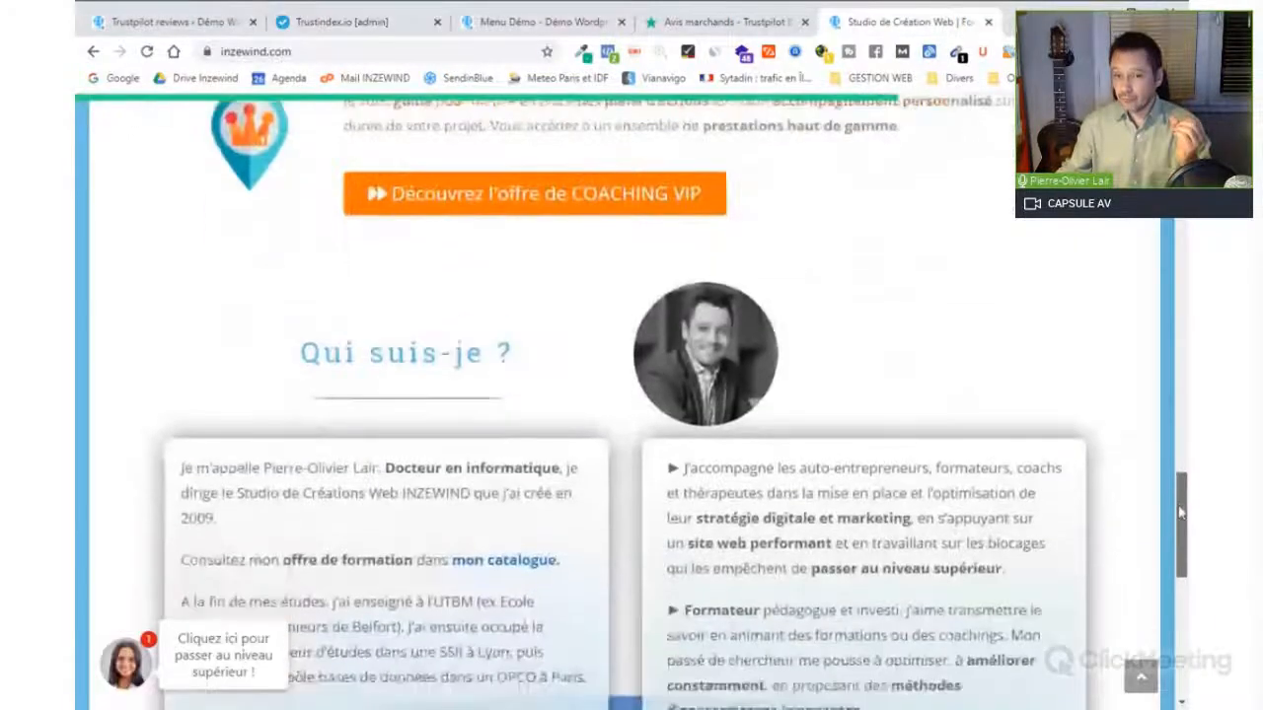
pyautogui.moveTo(1180, 512); pyautogui.dragTo(1180, 624)
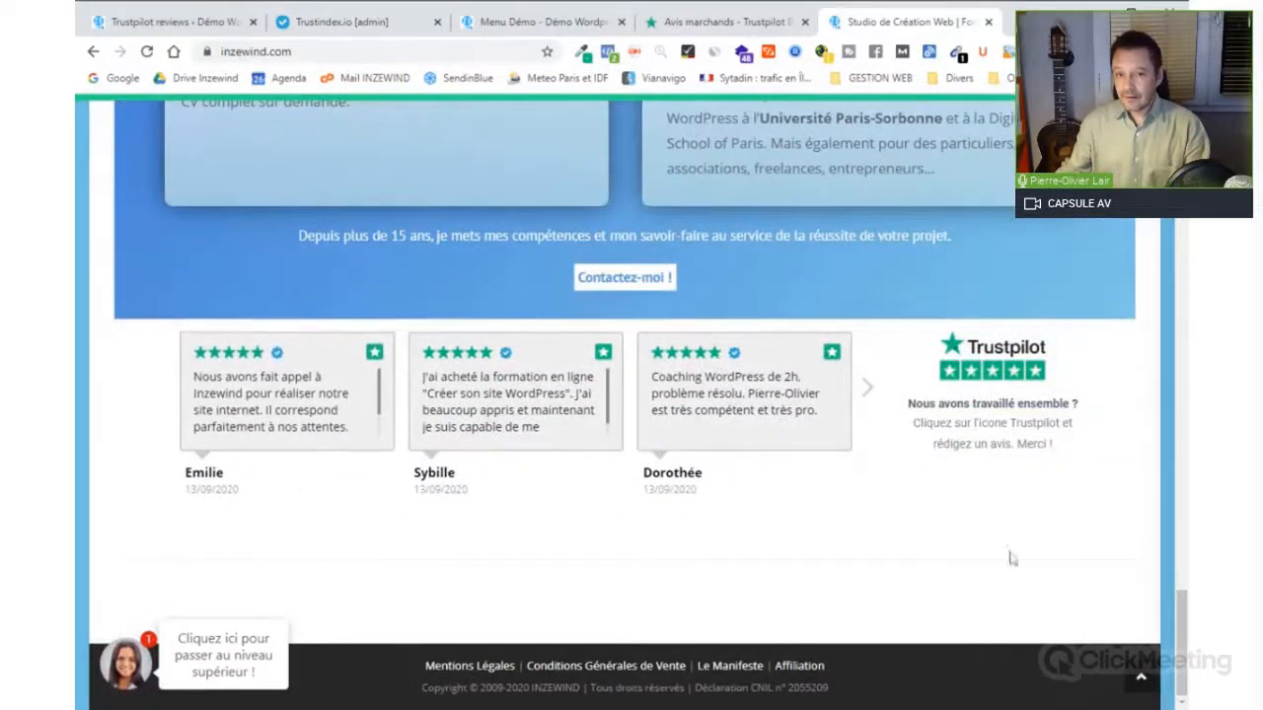
# - Return to Trustindex and review the saved widgets' identifiers and view and click statistics
pyautogui.click(345, 24)
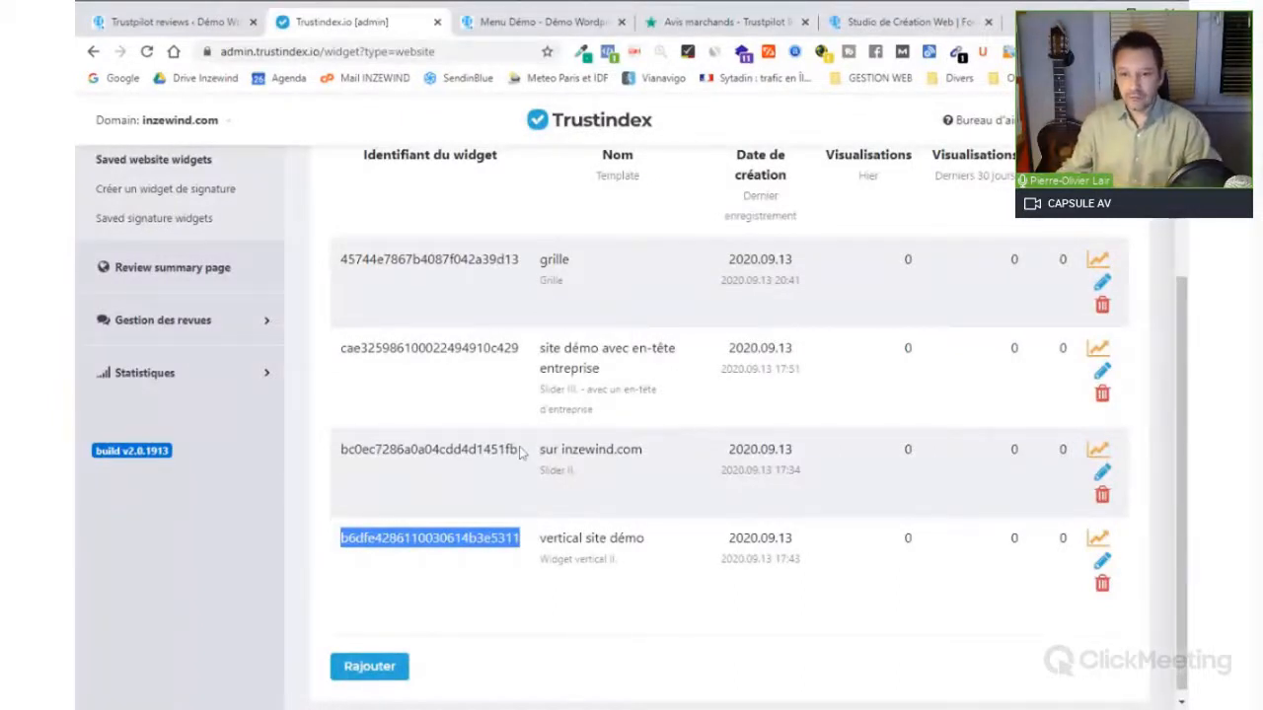
pyautogui.scroll(1, 677, 428)
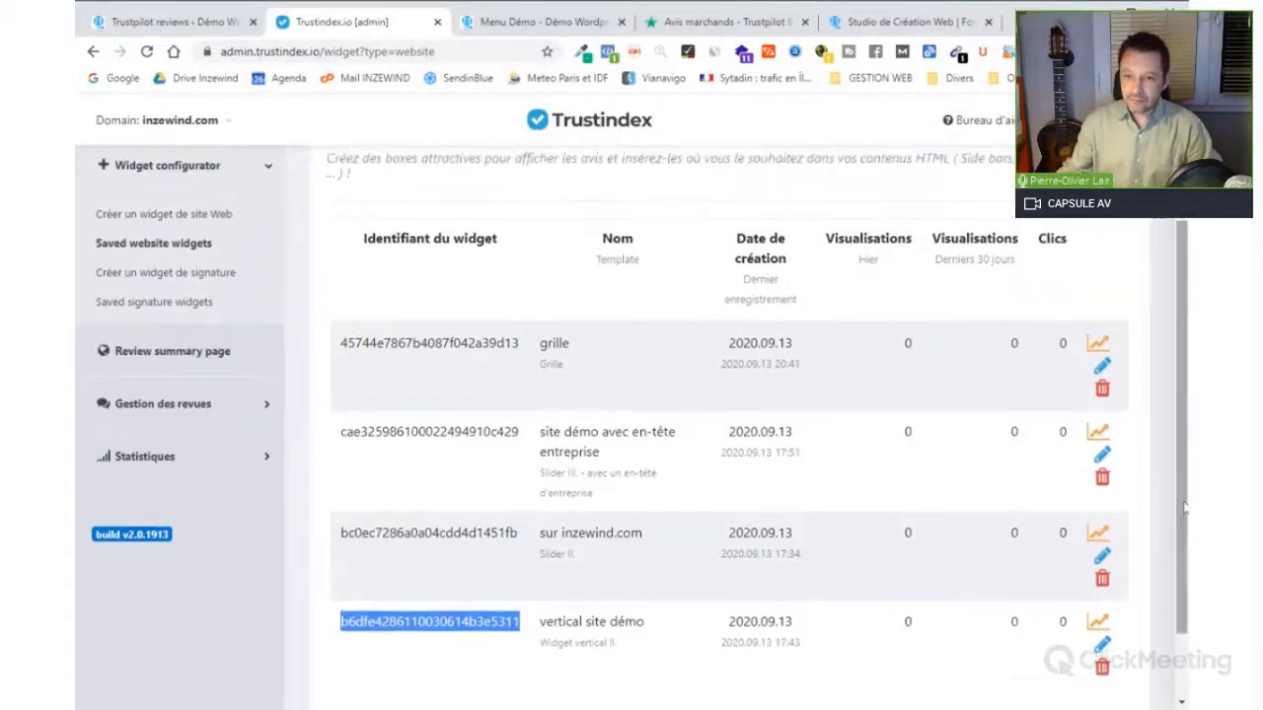
pyautogui.scroll(-1, 1183, 506)
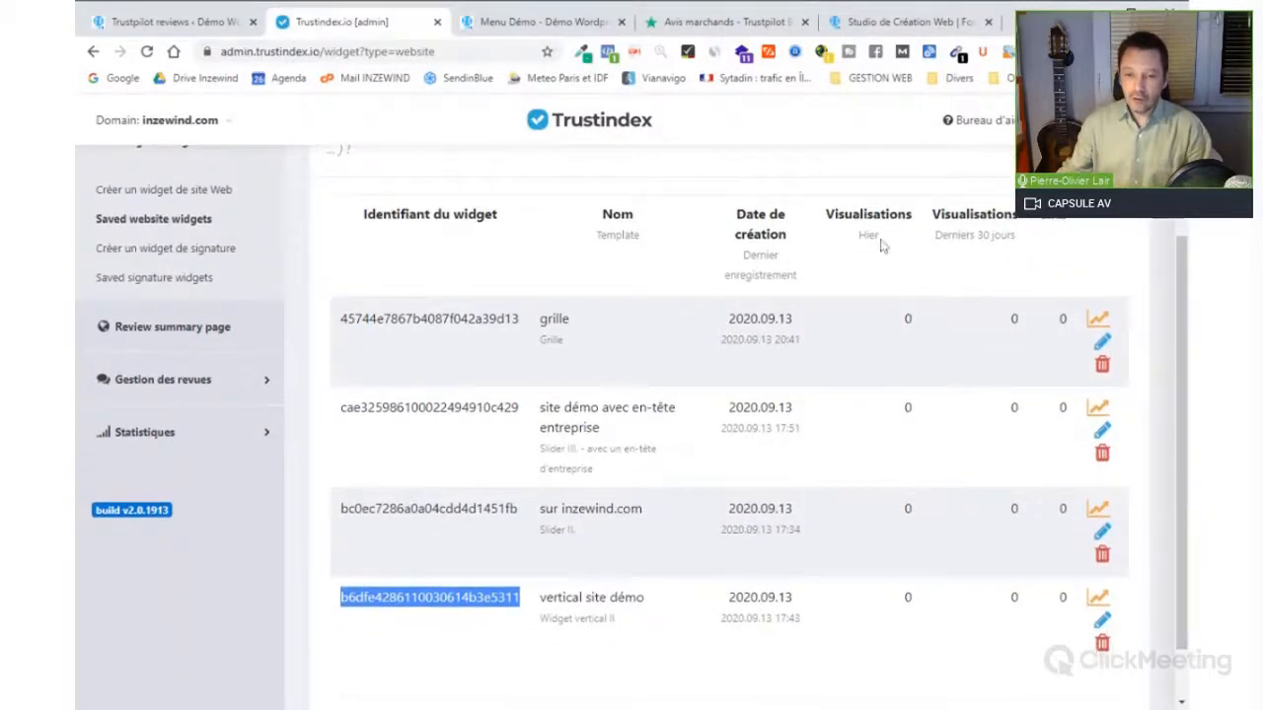